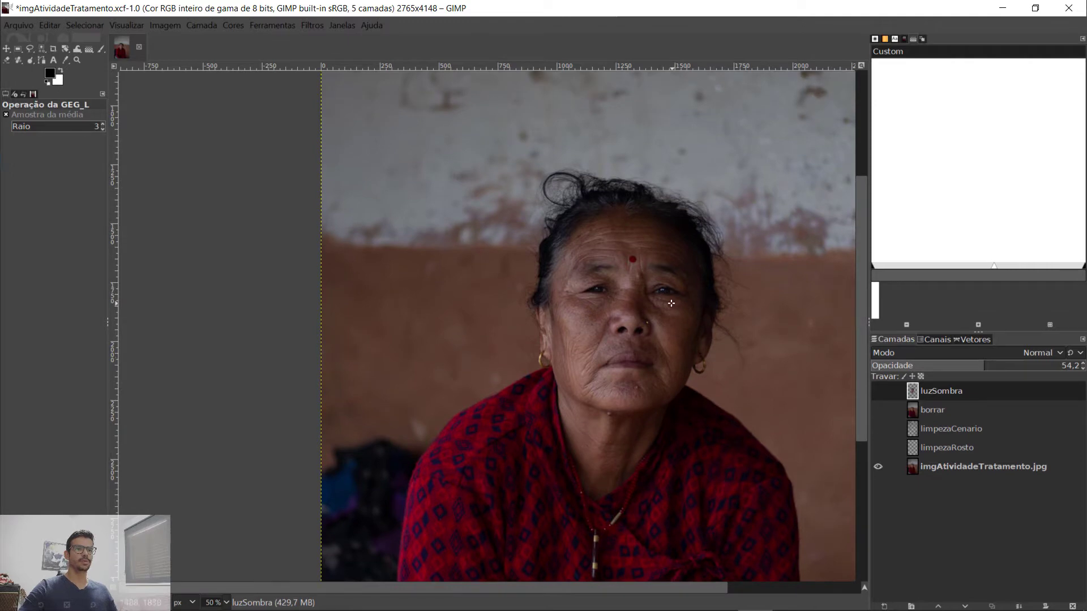
Show the limpezaRosto layer and toggle its visibility to compare the face with and without the cleanup.
scroll(683, 300, "up", 1)
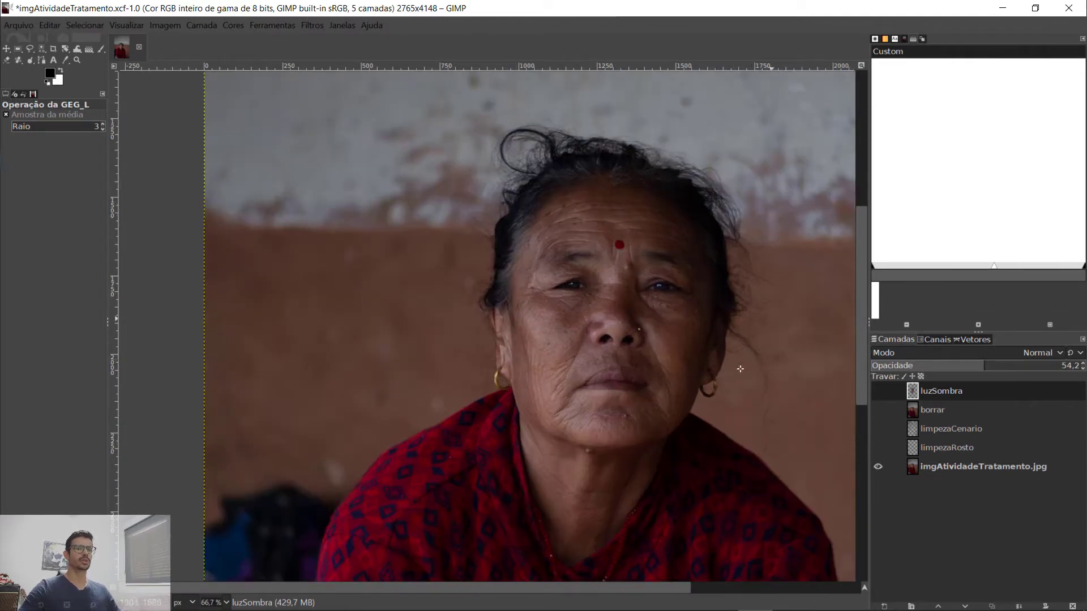
left_click(877, 447)
key("1")
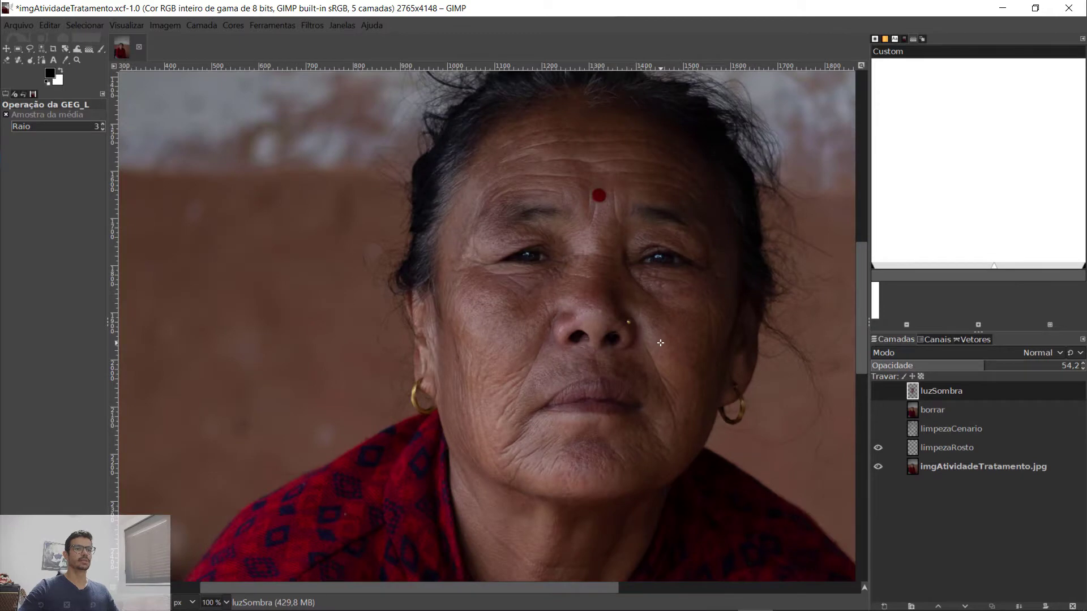
left_click_drag(862, 324, 866, 320)
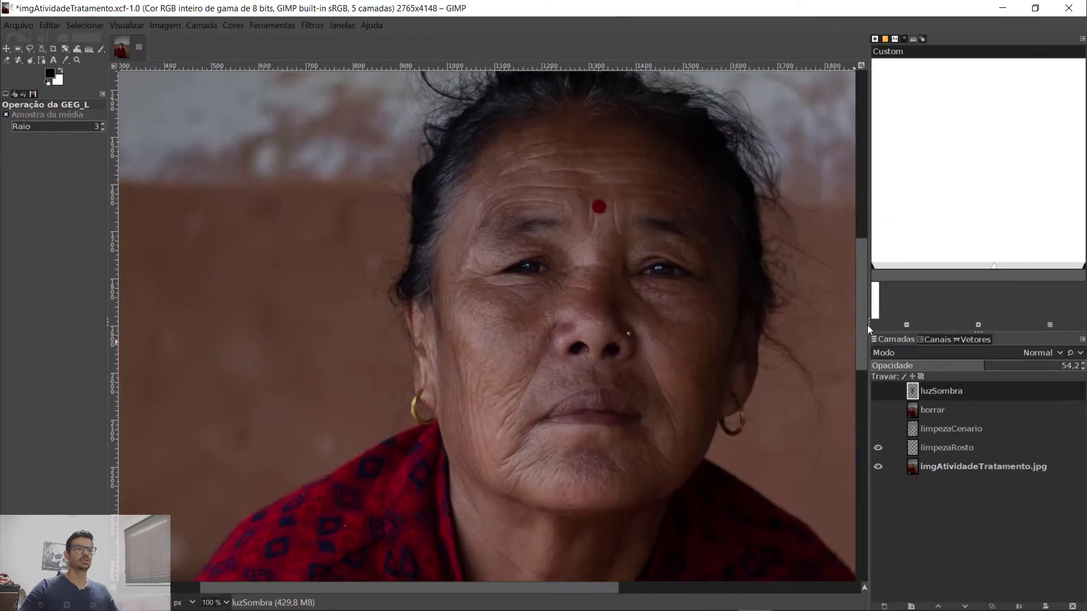
left_click(878, 448)
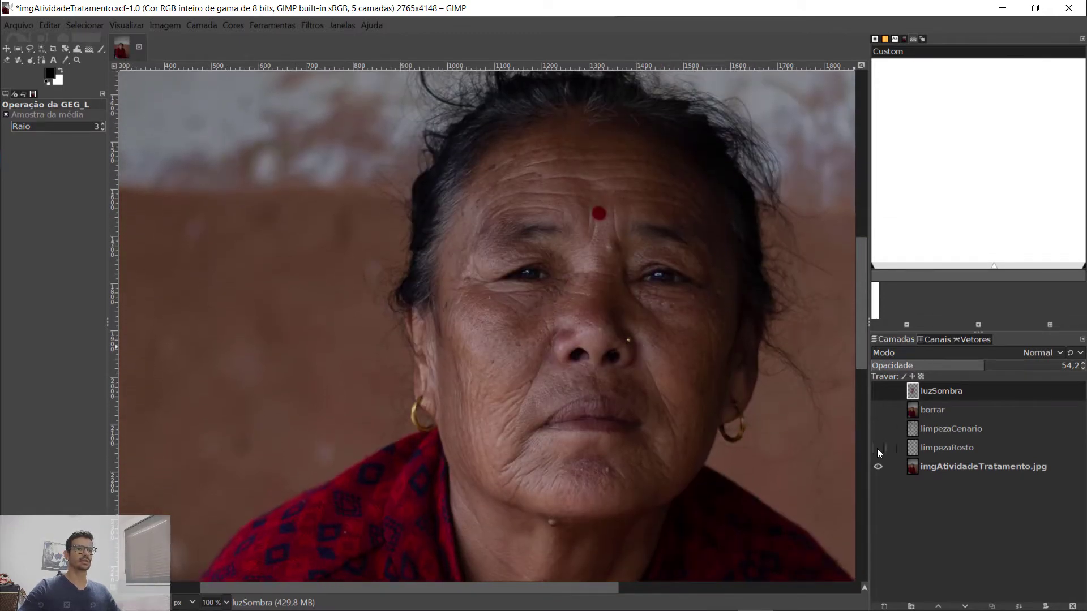
left_click(877, 448)
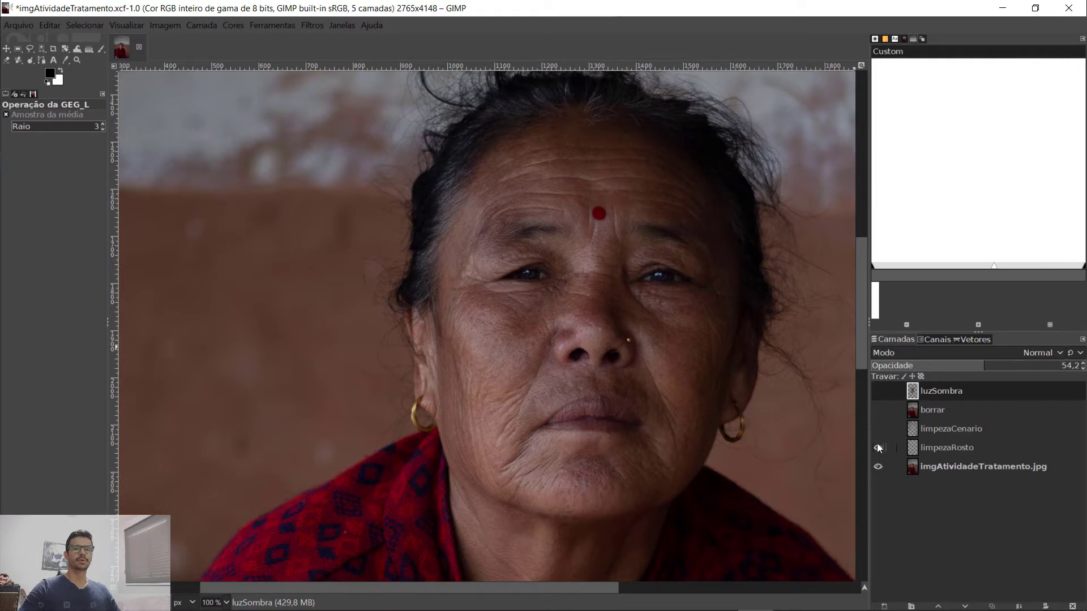
Show the limpezaCenario layer over the whole portrait and the borrar layer over the face.
scroll(731, 365, "down", 4)
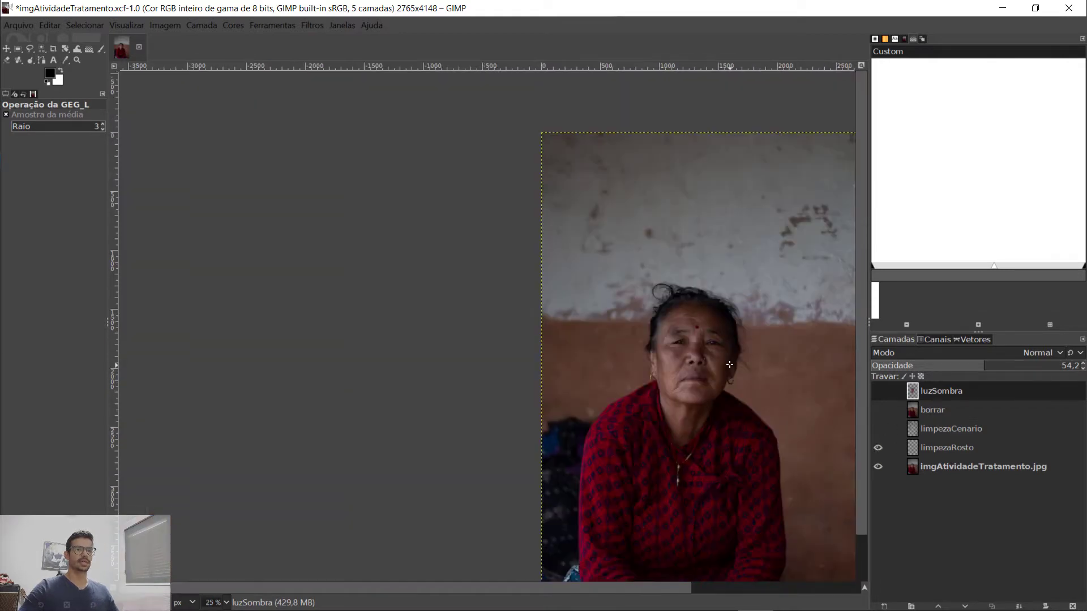
left_click_drag(662, 585, 730, 592)
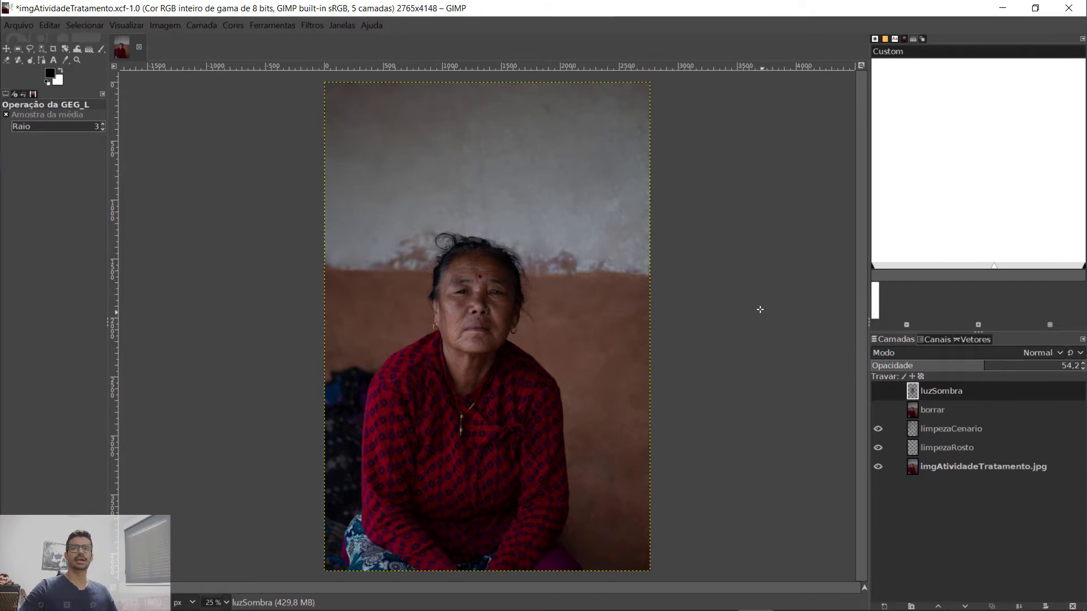
scroll(480, 310, "up", 5, "ctrl")
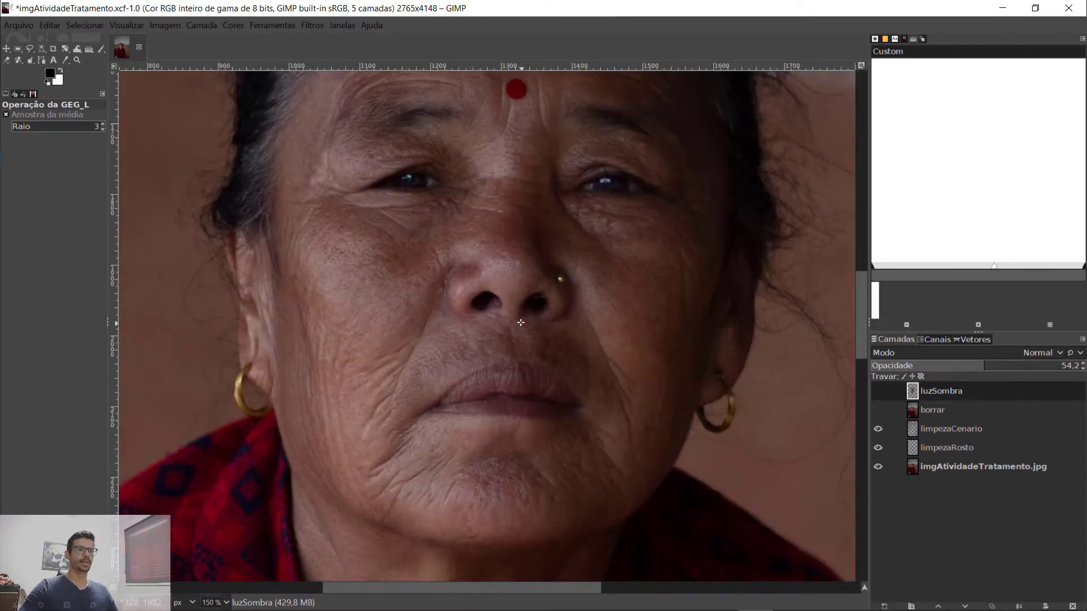
scroll(521, 323, "down", 1, "ctrl")
scroll(860, 360, "up", 1)
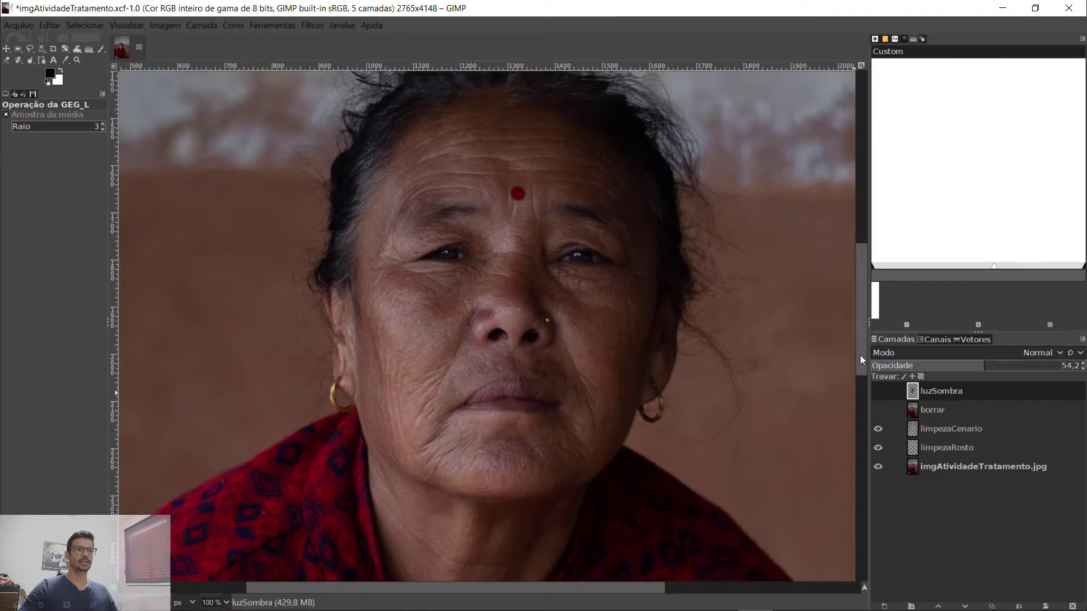
scroll(861, 359, "up", 1)
left_click(878, 410)
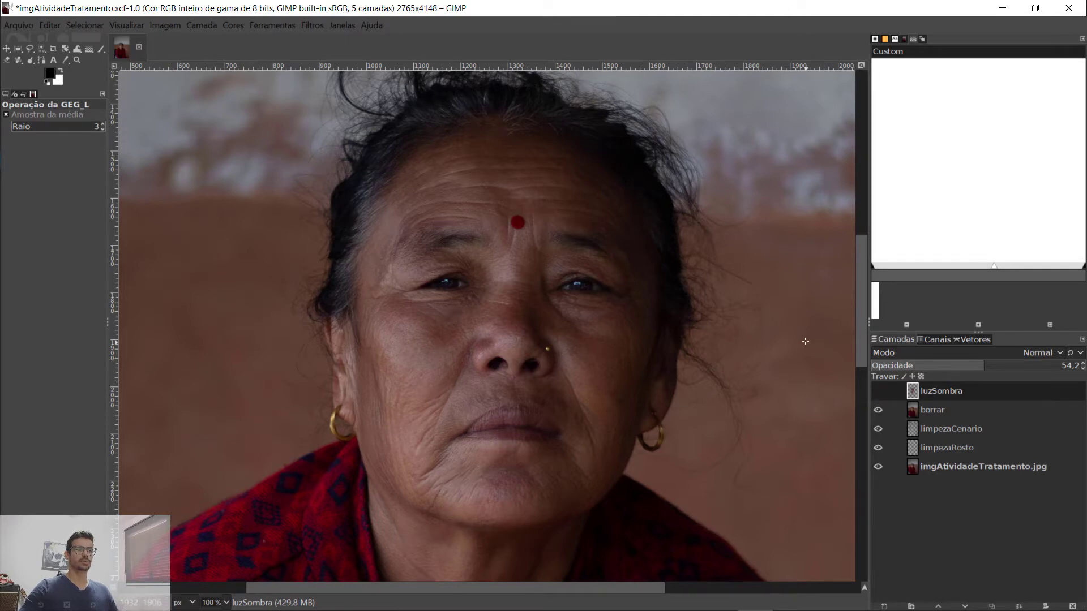
Show the luzSombra layer, toggling it off and on to compare, and review the whole portrait.
scroll(855, 323, "down", 1)
scroll(859, 354, "down", 1)
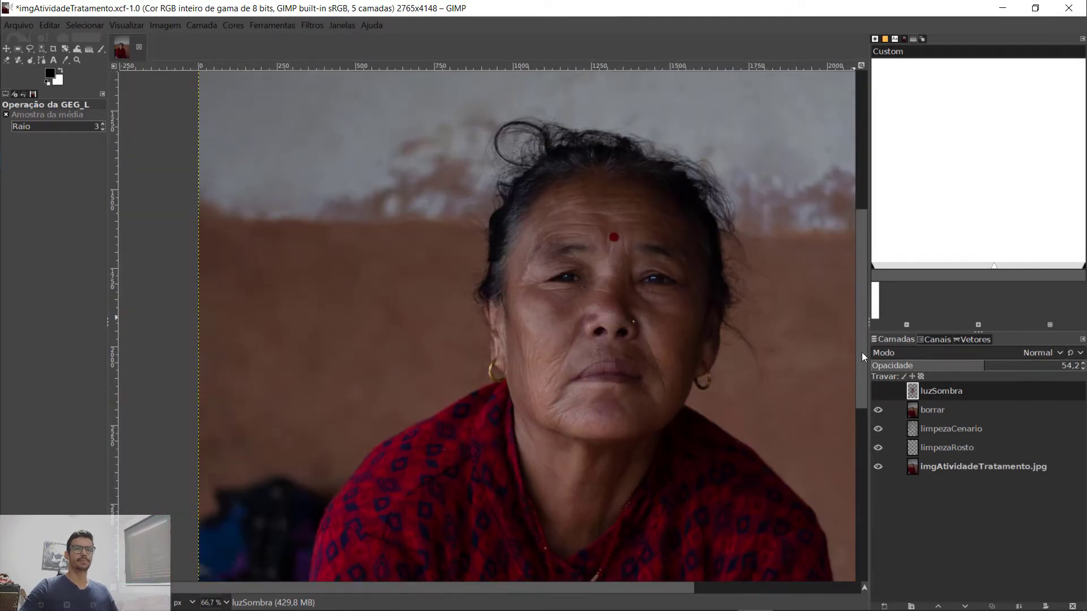
left_click(878, 390)
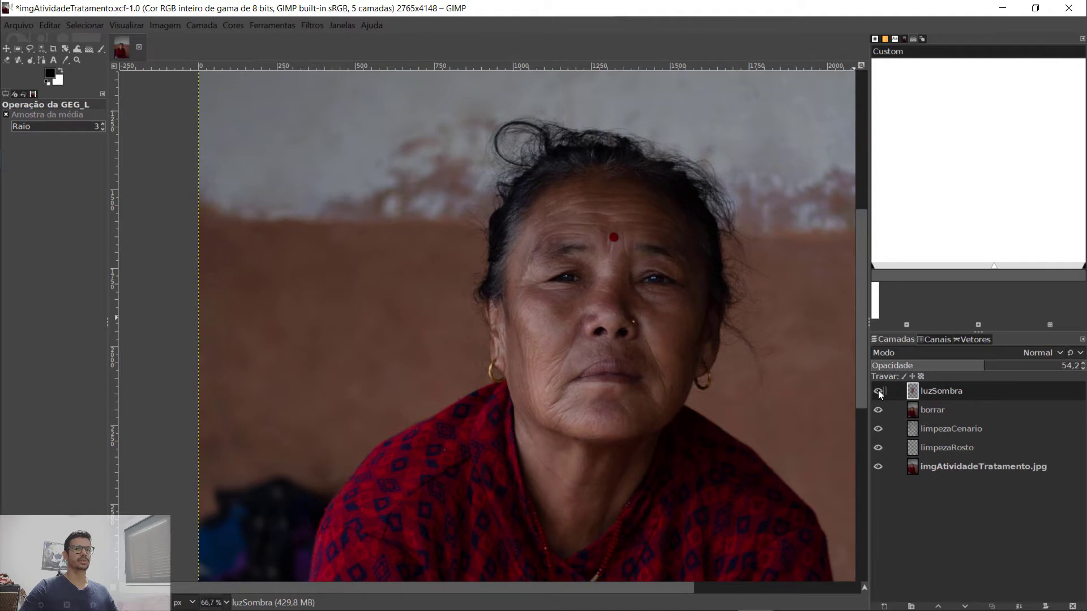
left_click(879, 391)
left_click(879, 391)
scroll(759, 358, "down", 1, "ctrl")
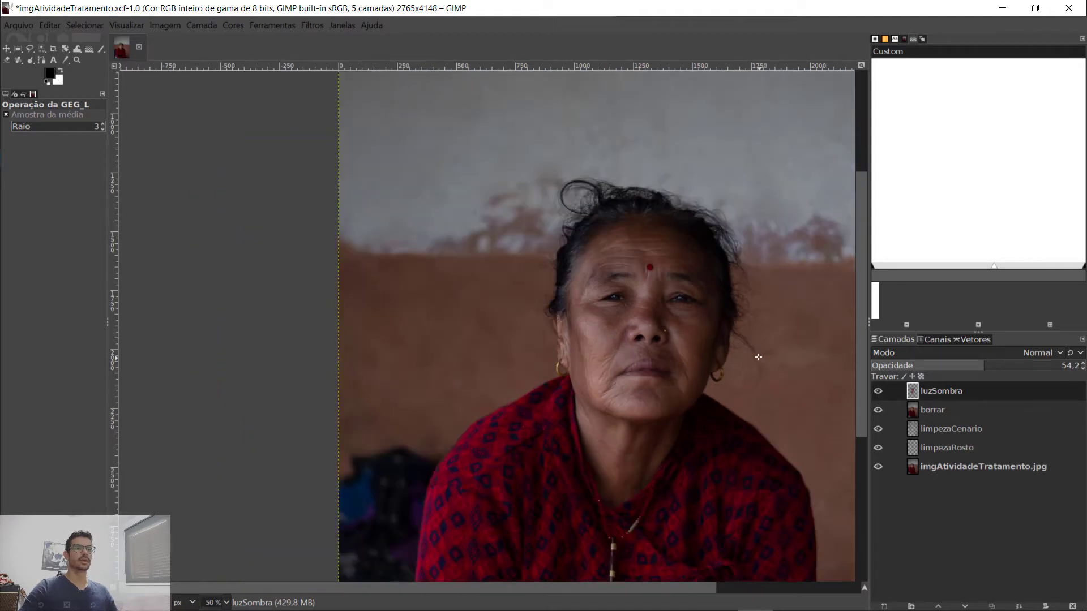
scroll(724, 358, "down", 2, "ctrl")
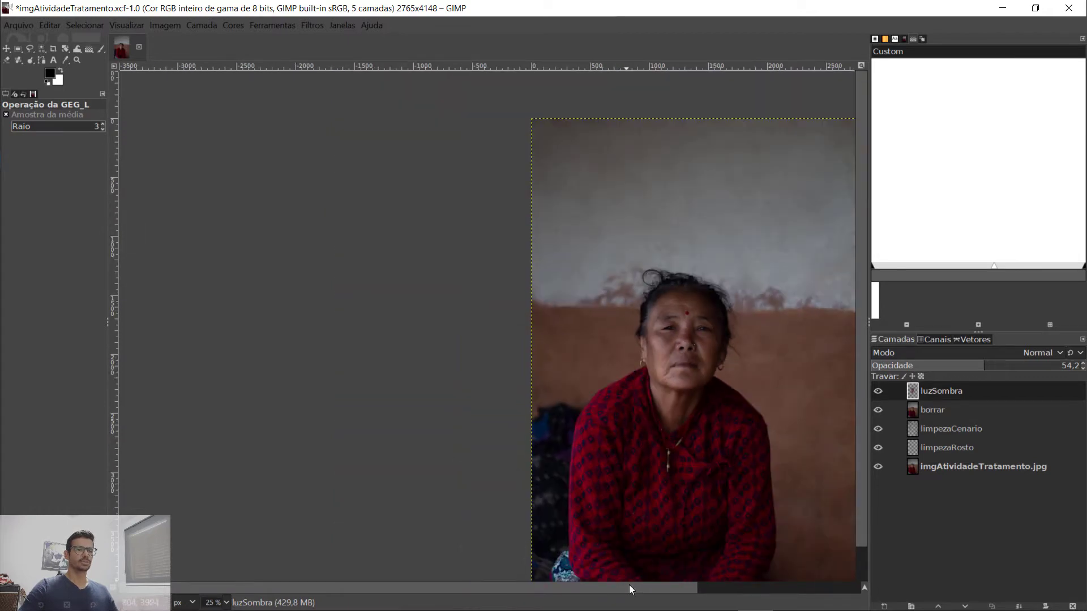
left_click_drag(629, 585, 675, 591)
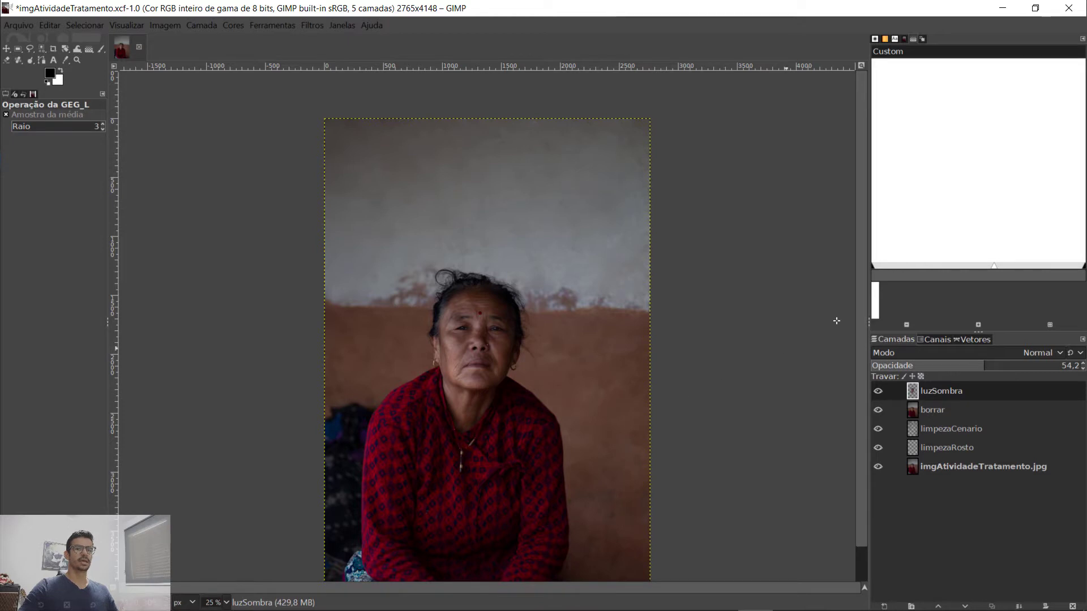
left_click_drag(859, 318, 864, 335)
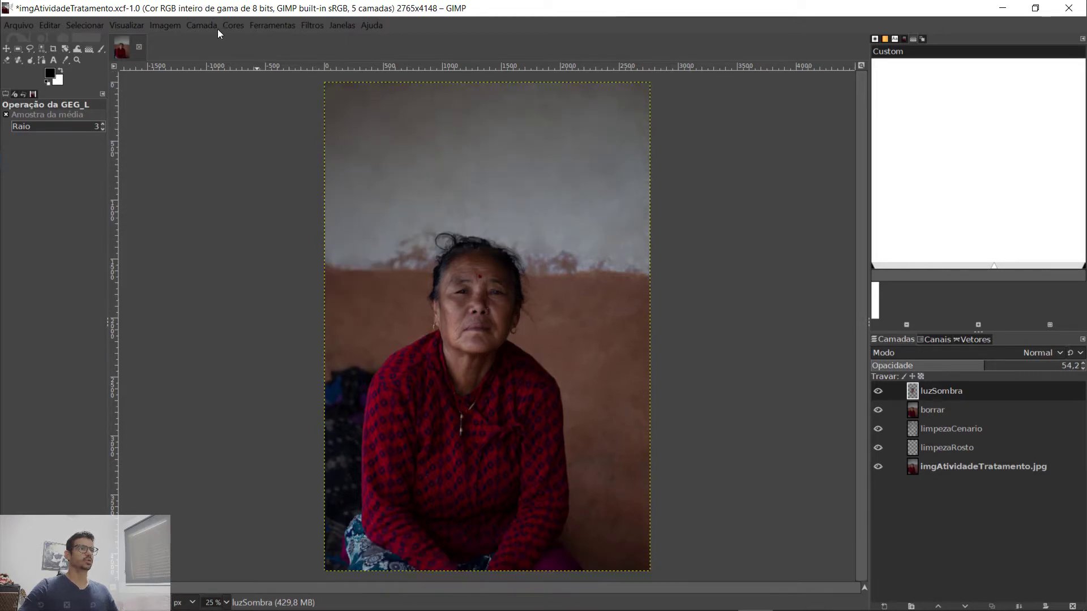
left_click(238, 27)
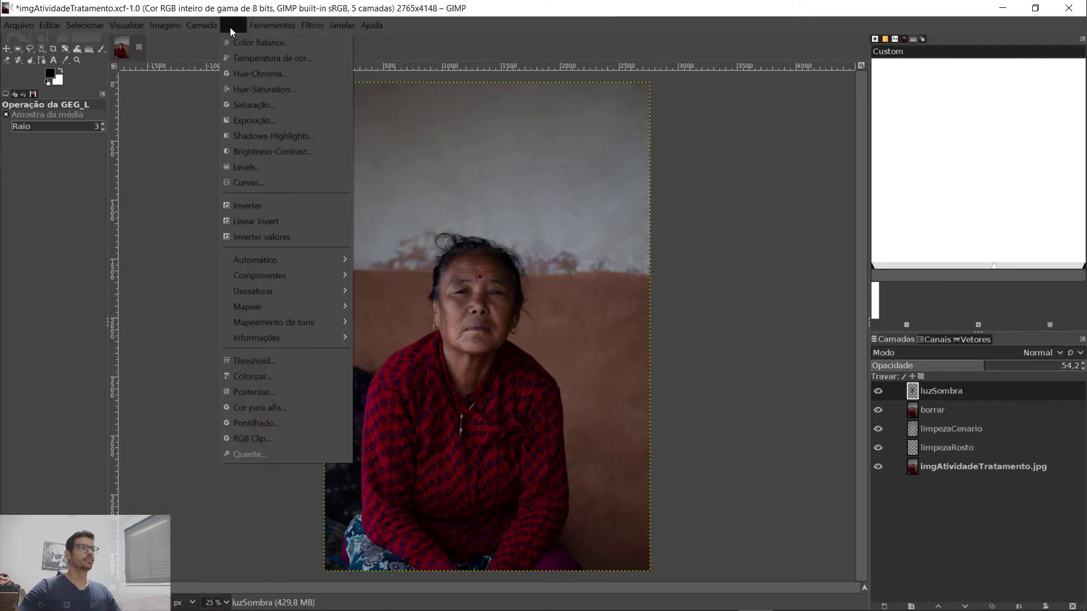
left_click(240, 42)
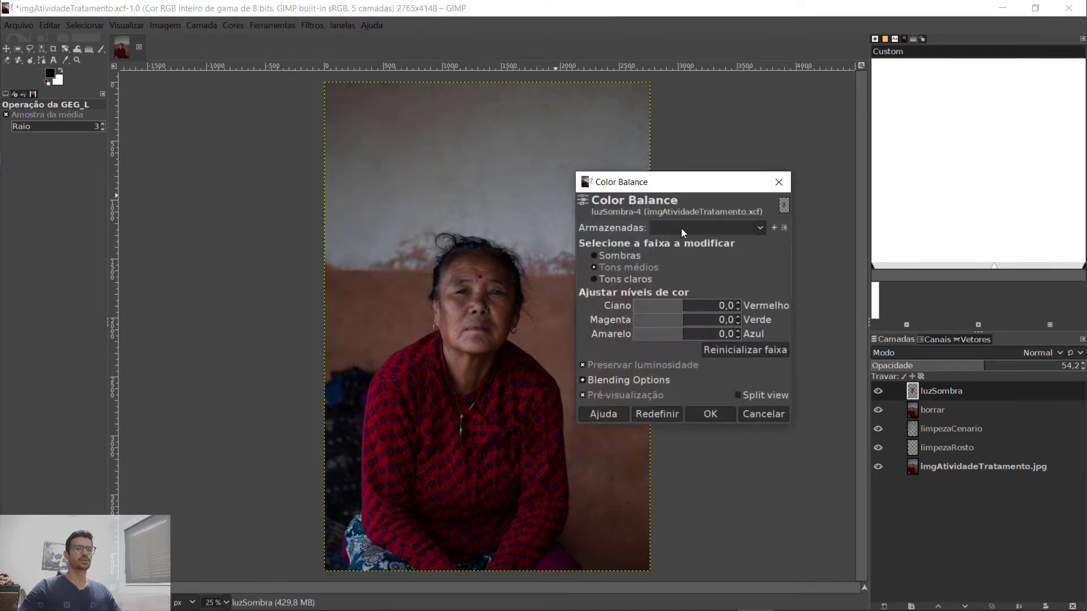
left_click_drag(686, 337, 690, 339)
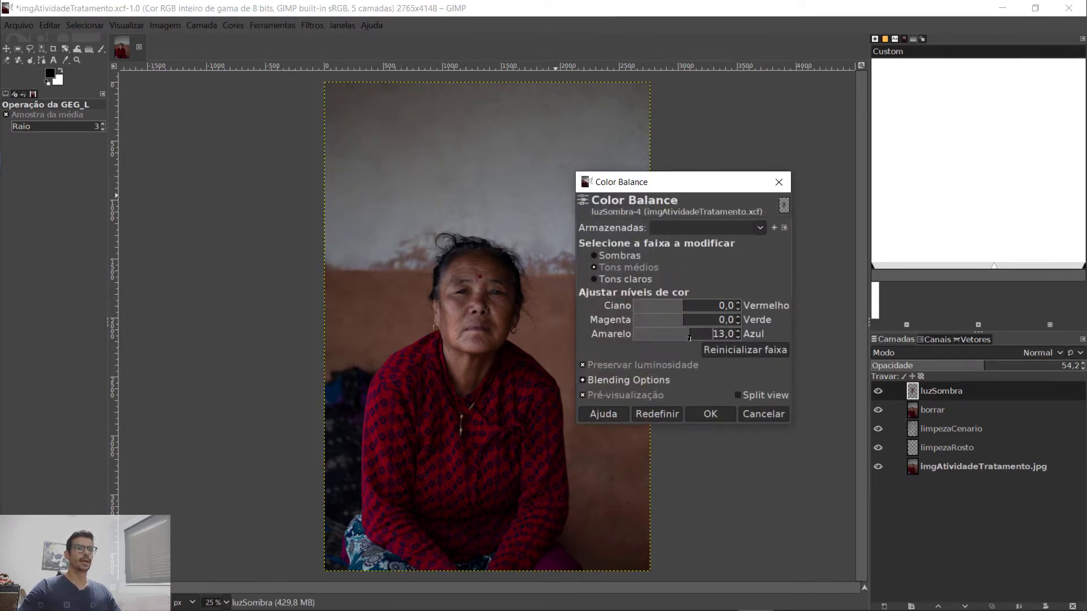
scroll(486, 305, "up", 2)
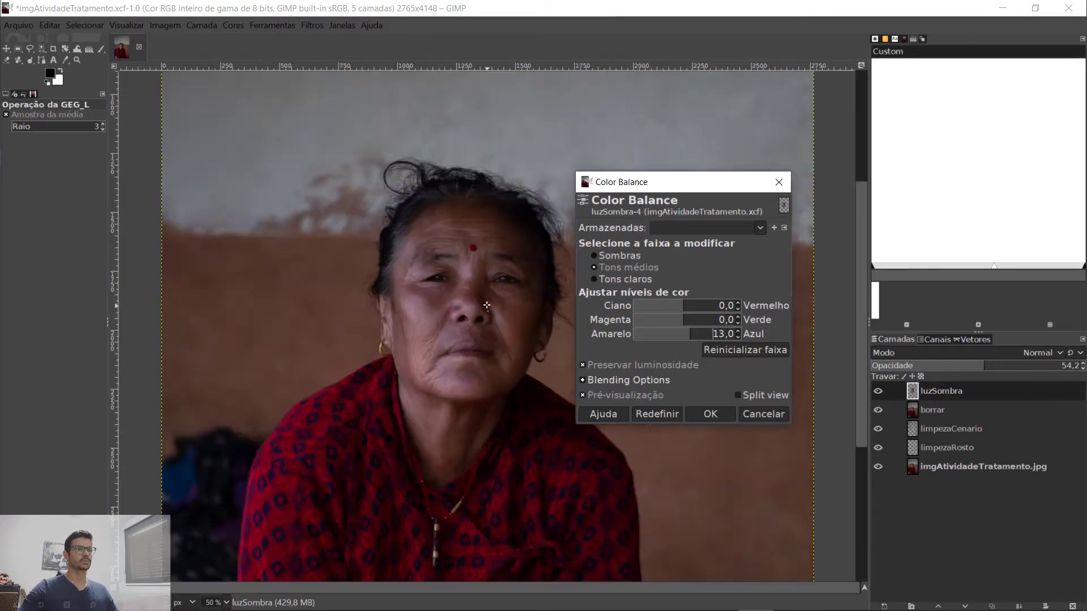
left_click_drag(687, 338, 665, 322)
left_click(732, 306)
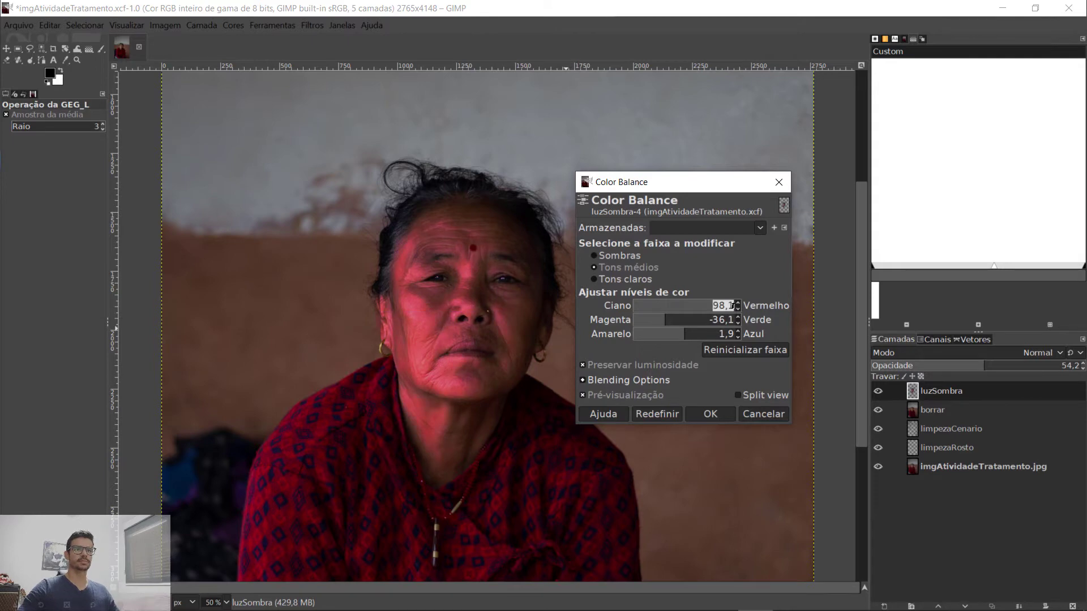
type("0")
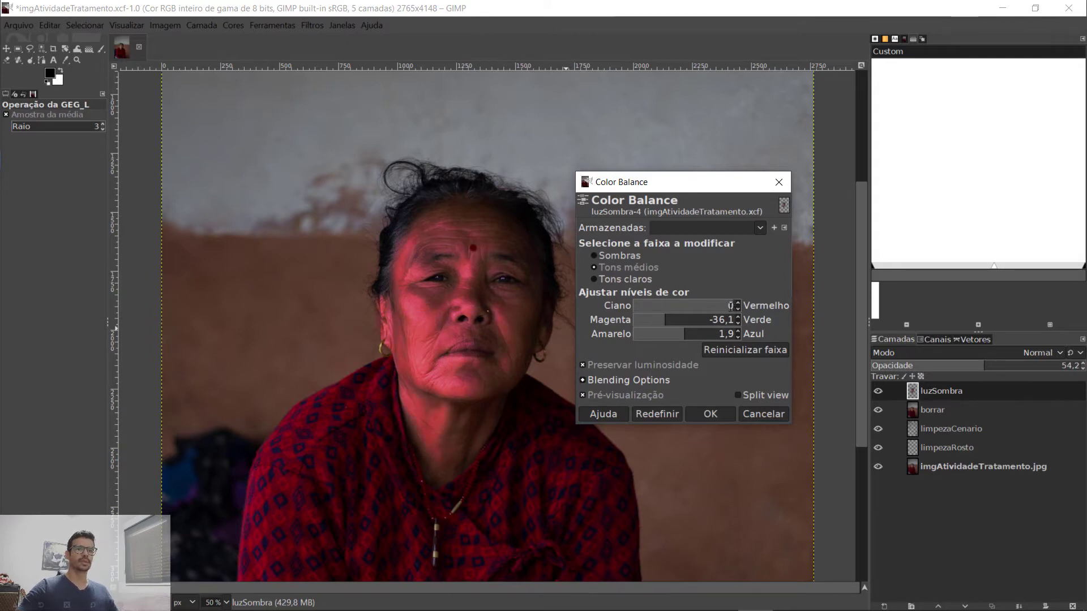
key("Return")
left_click(726, 321)
type("0")
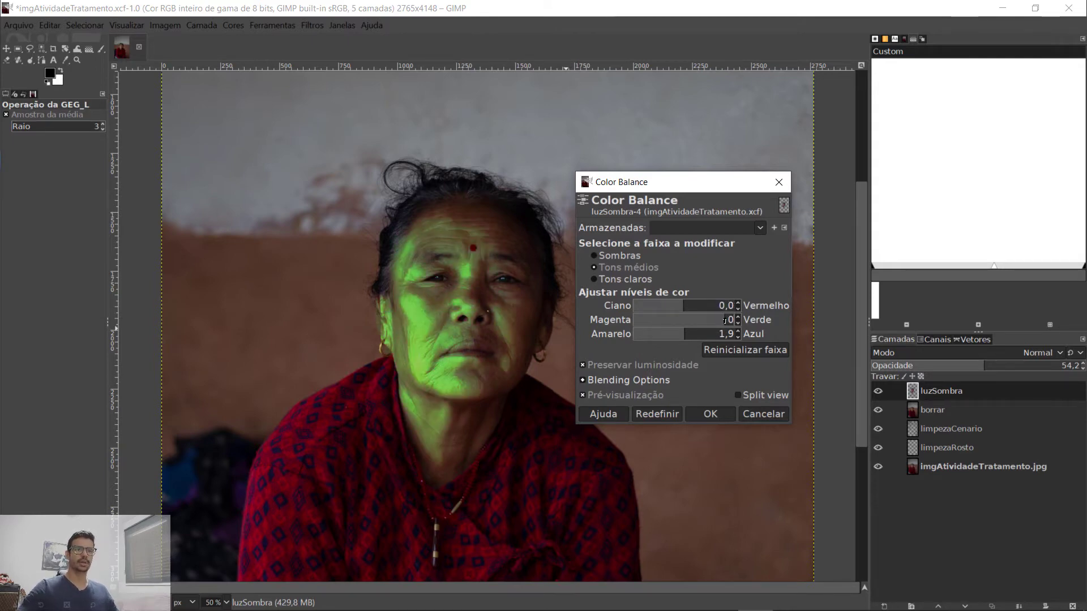
left_click(683, 334)
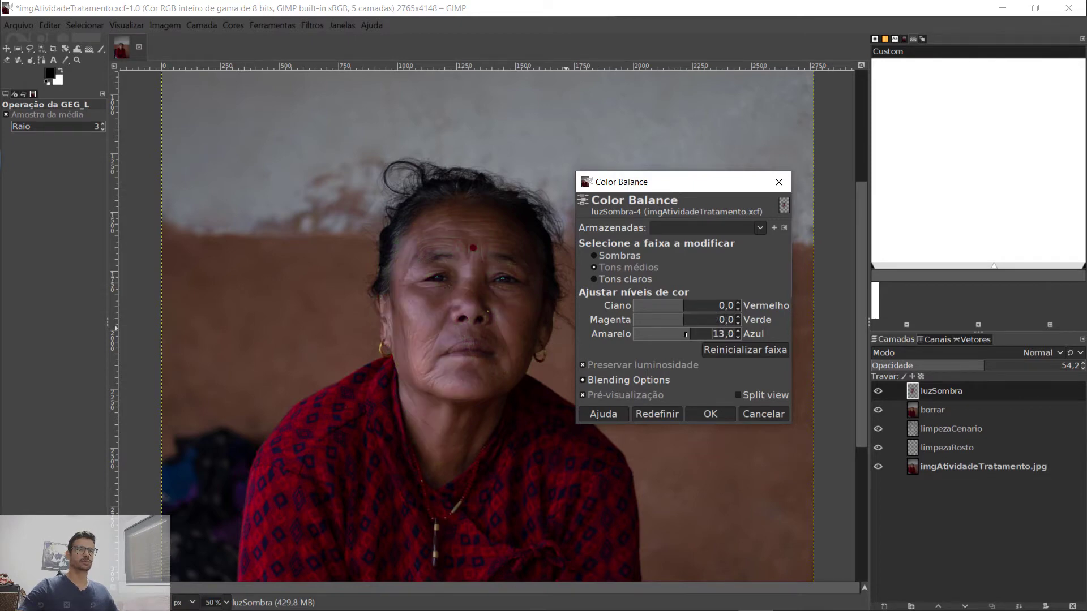
left_click_drag(686, 334, 681, 336)
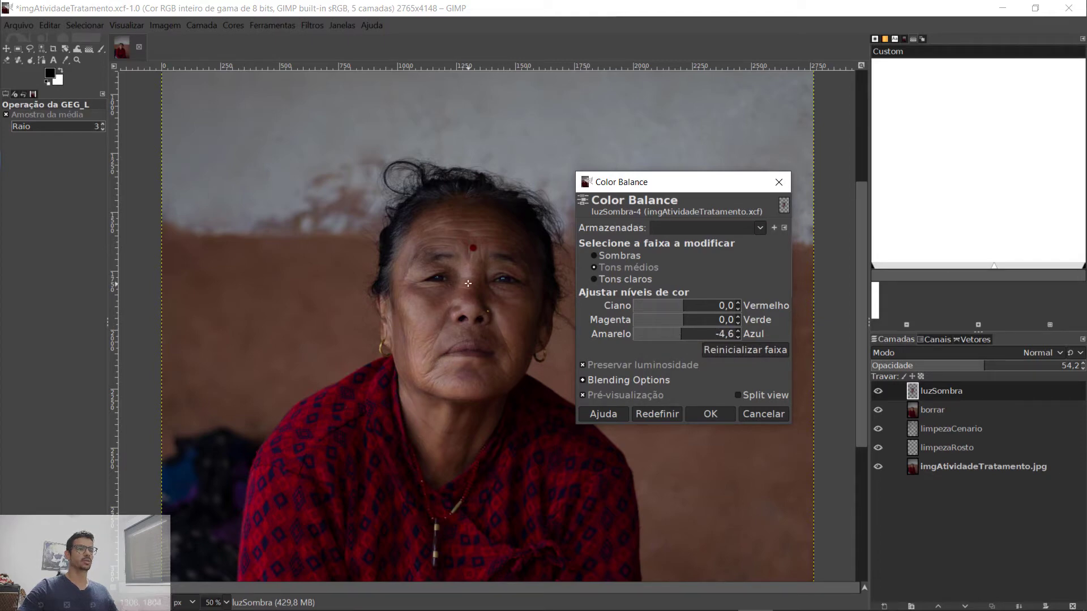
scroll(466, 294, "down", 4)
scroll(467, 294, "up", 4)
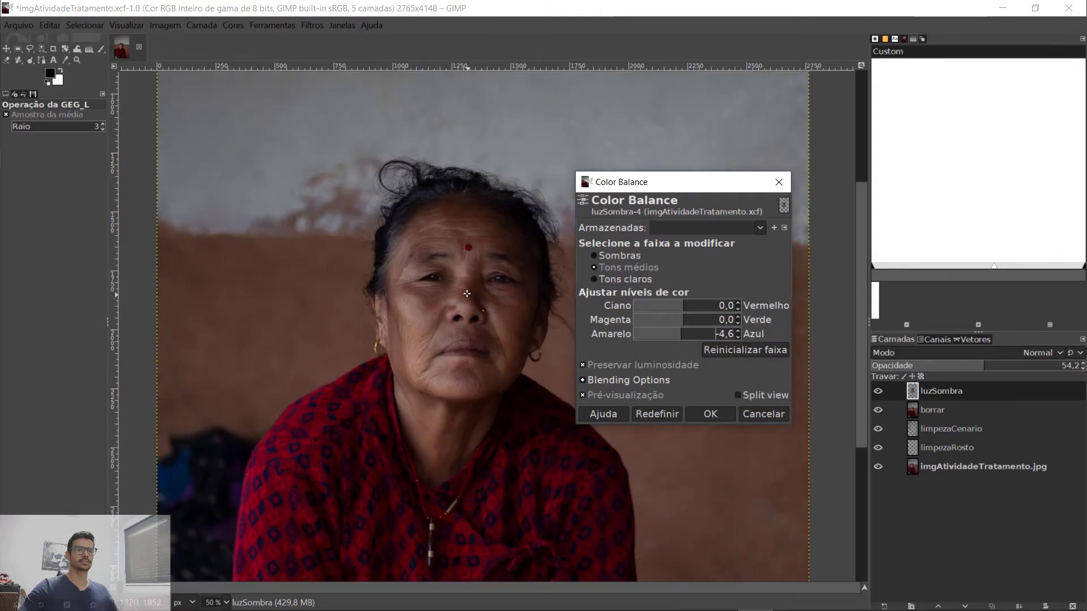
left_click(758, 415)
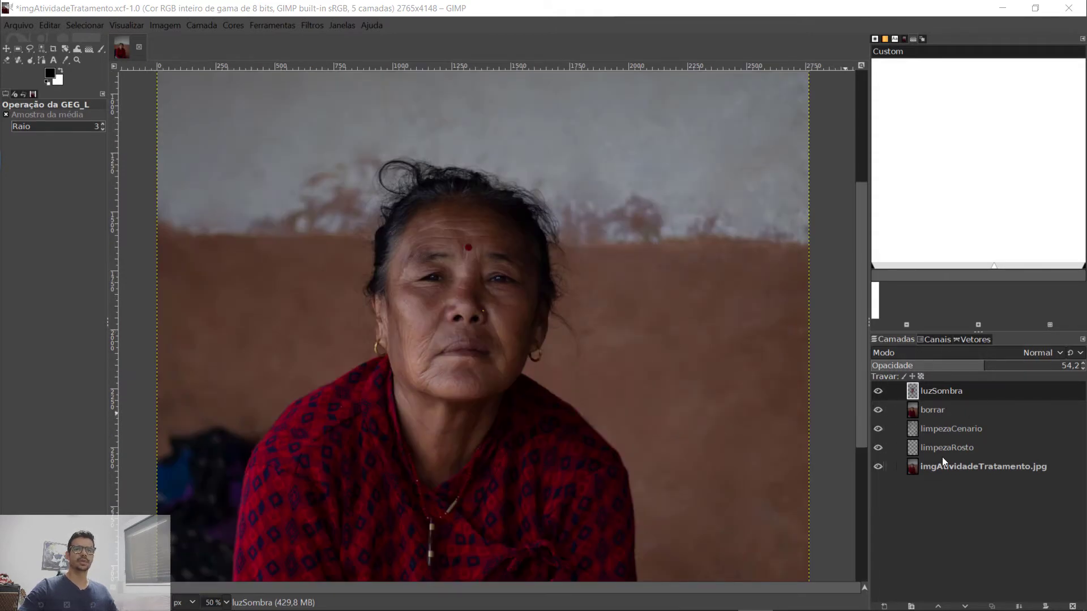
Create a new layer from everything visible above the luzSombra layer.
right_click(927, 388)
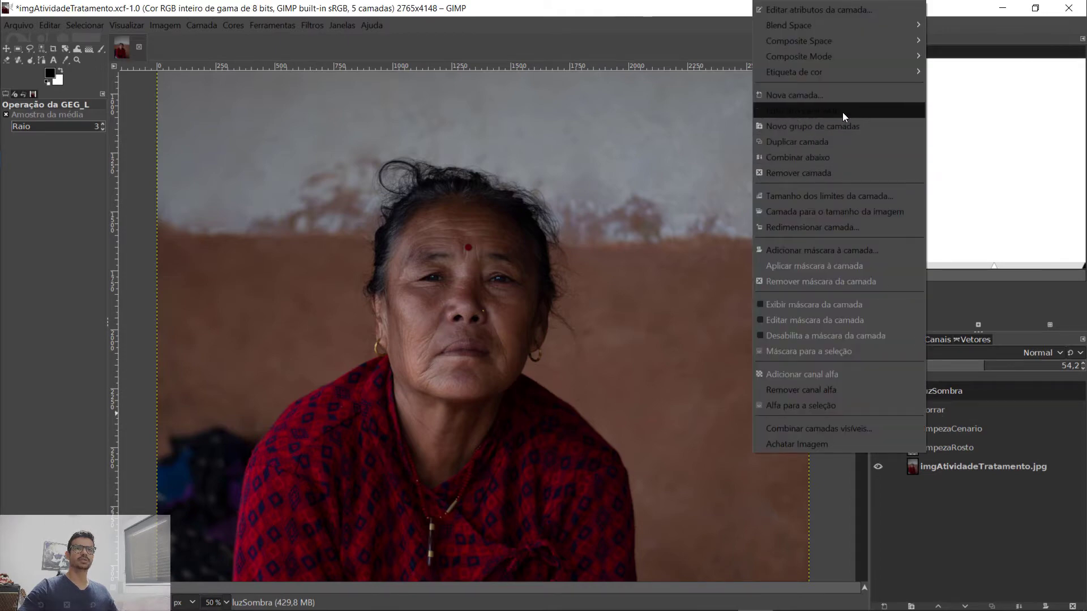
left_click(945, 391)
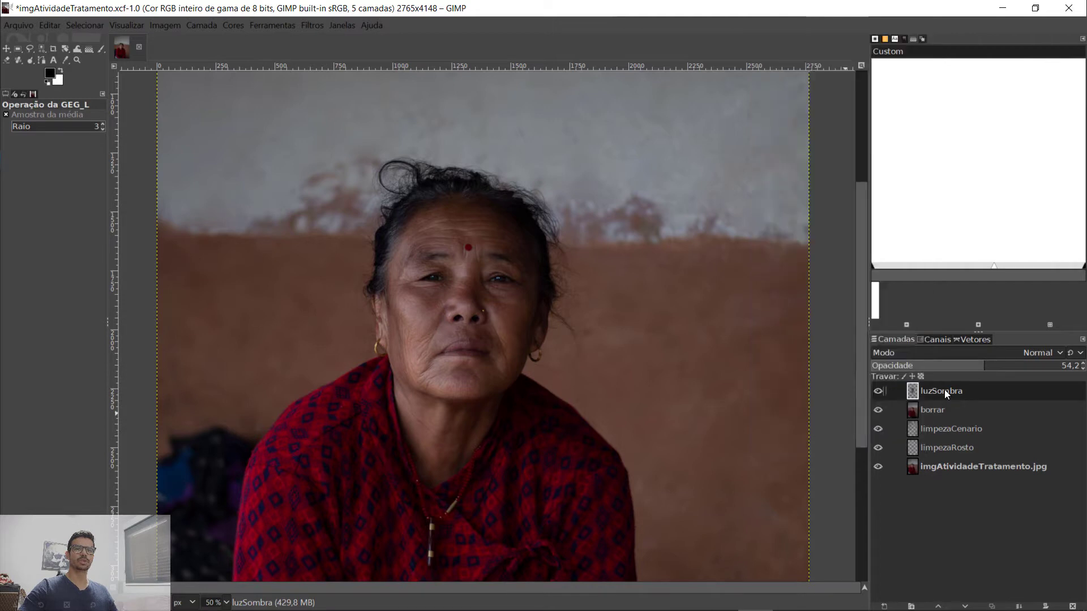
right_click(944, 390)
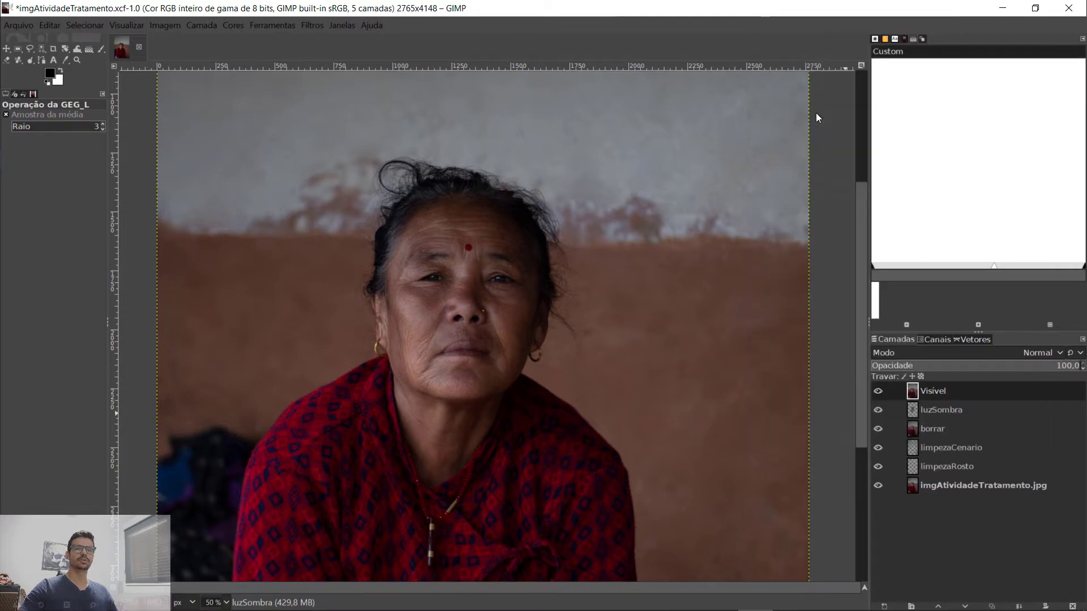
left_click(816, 113)
Rename the new merged layer as colorização.
double_click(939, 396)
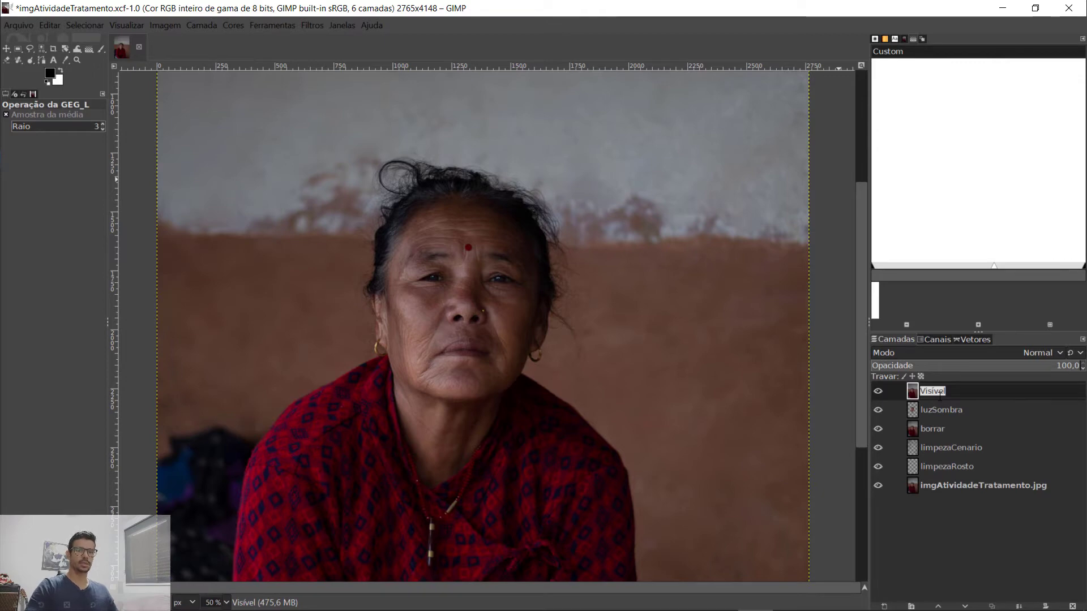
type("i")
type("coloriza")
type("ção")
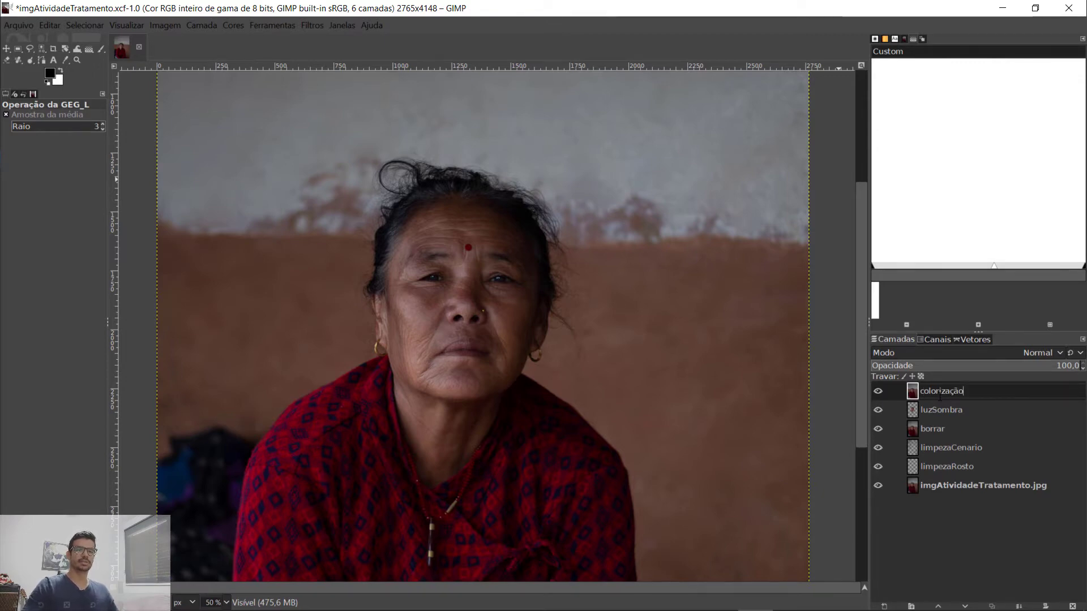
key("Return")
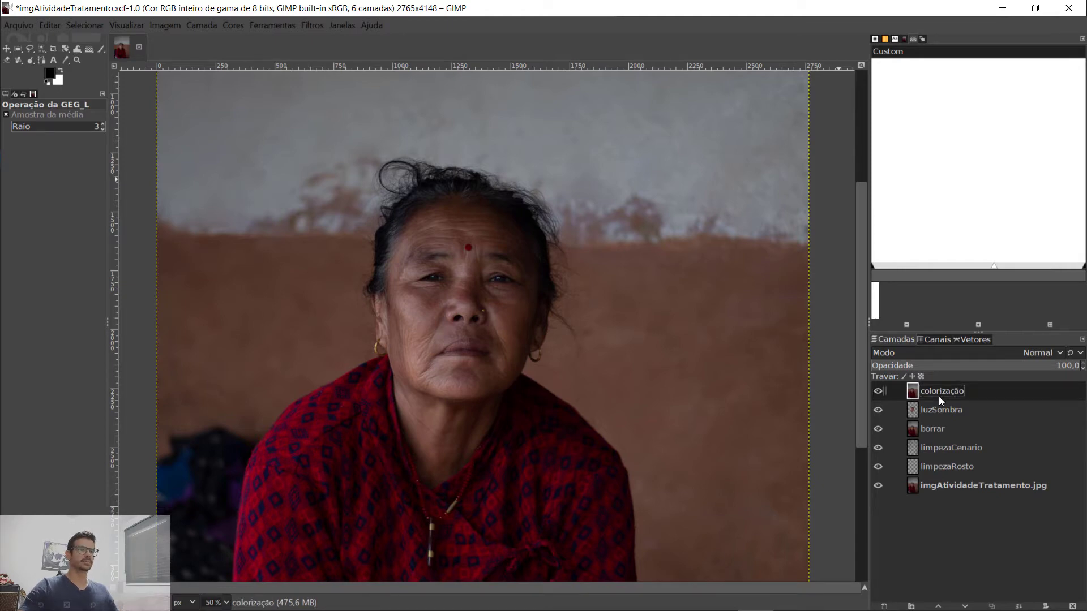
Apply Color Balance to the colorização layer's midtones with the yellow–blue level at -4,6.
left_click(231, 24)
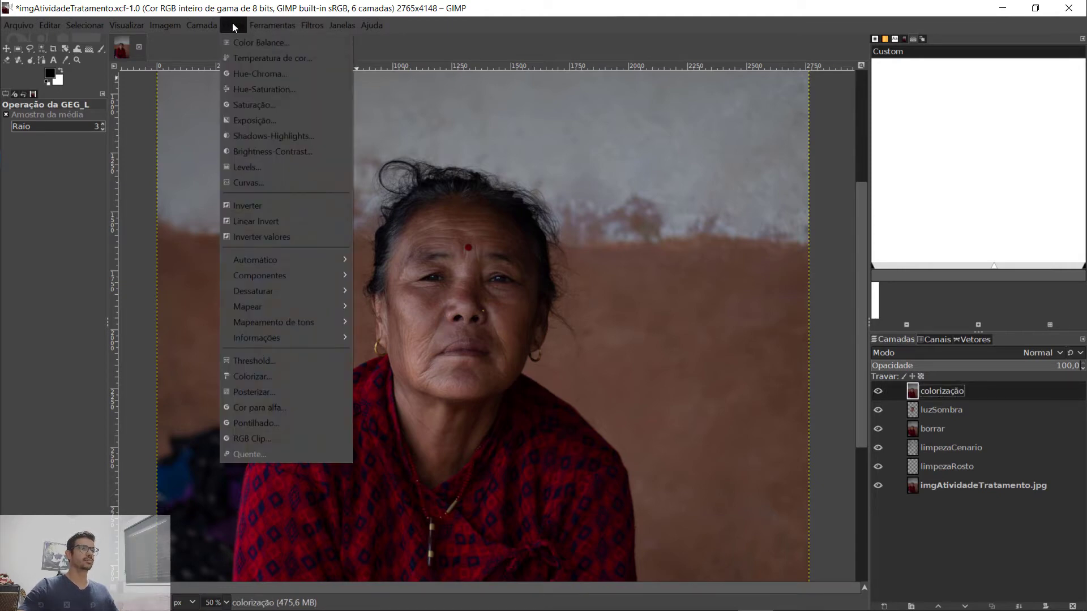
left_click(251, 39)
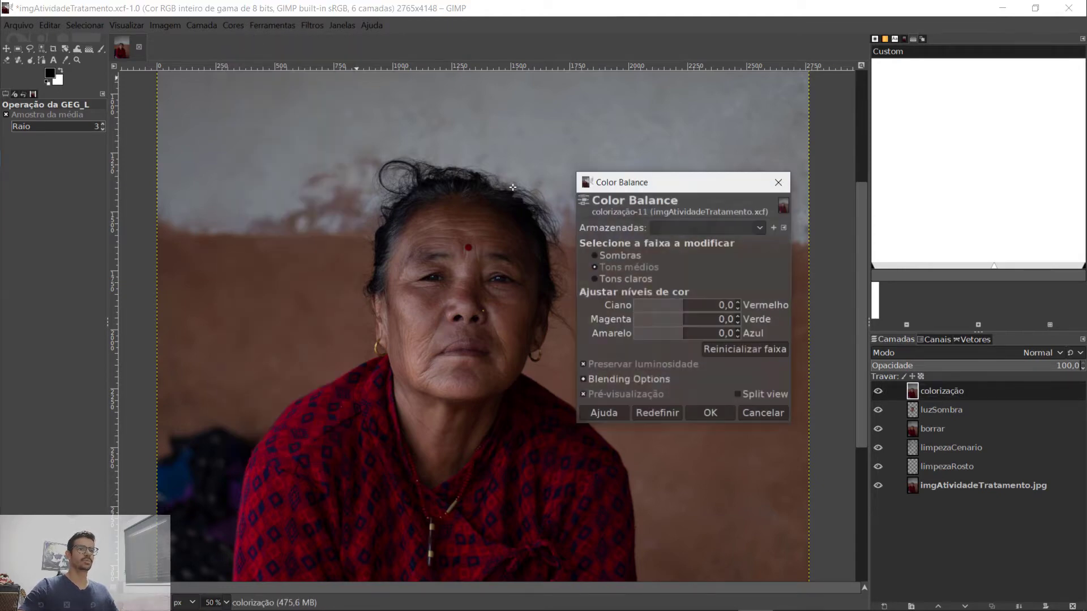
left_click(681, 337)
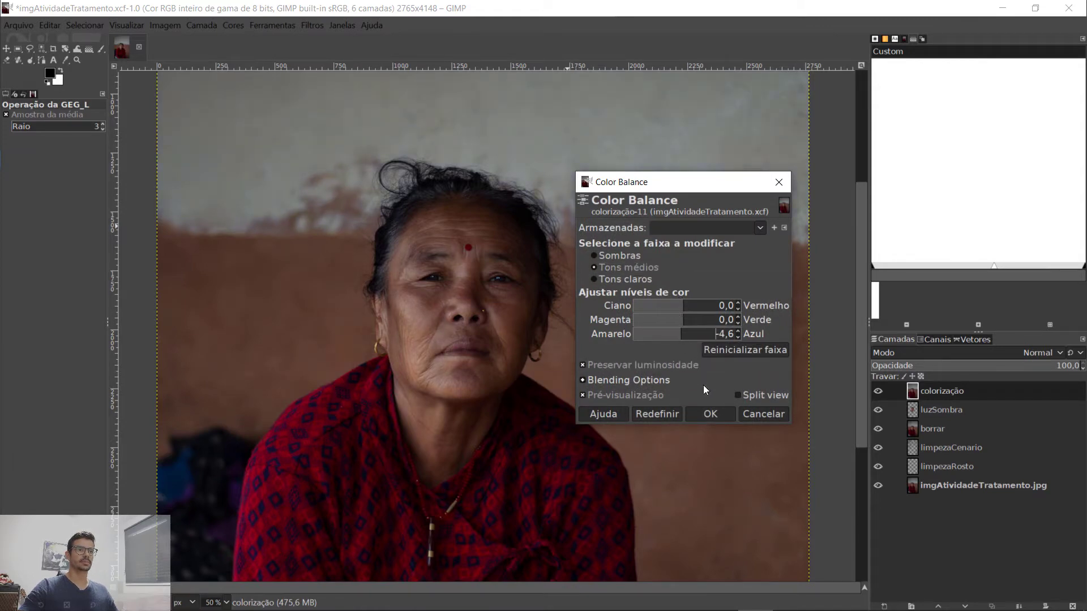
left_click(711, 413)
scroll(538, 342, "down", 2)
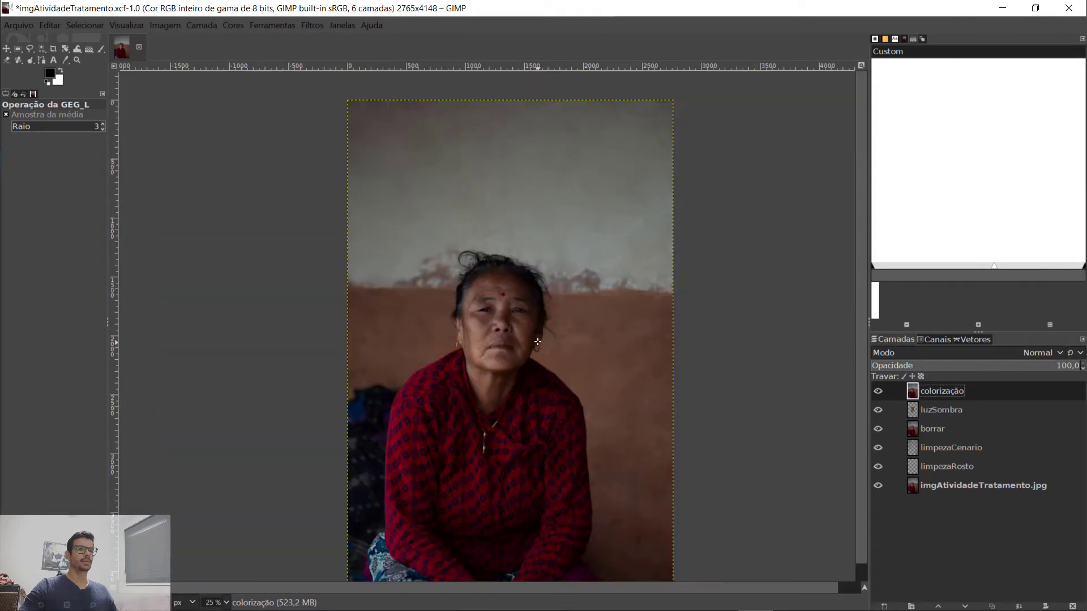
scroll(641, 310, "down", 1)
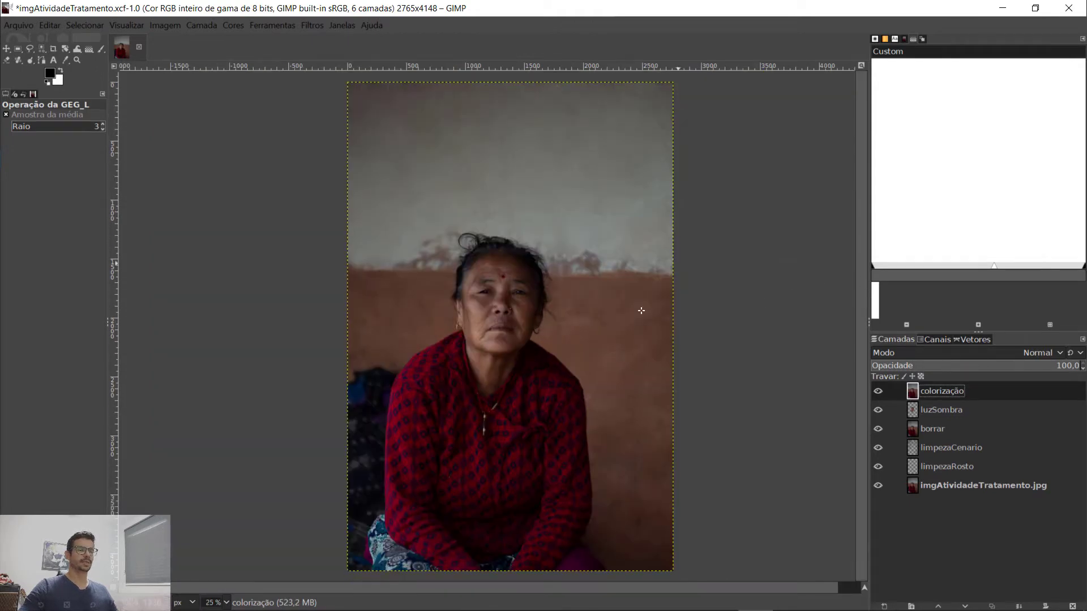
Start a Hue-Saturation adjustment on the colorização layer and set the blue range's lightness to 1,5 and saturation to 2,5.
left_click(231, 25)
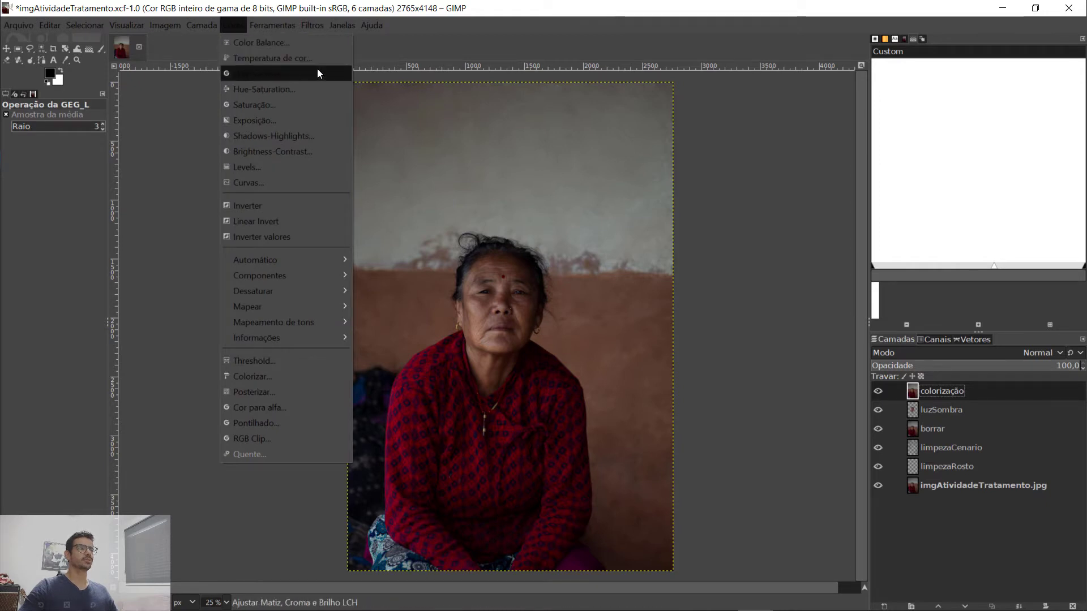
left_click(271, 90)
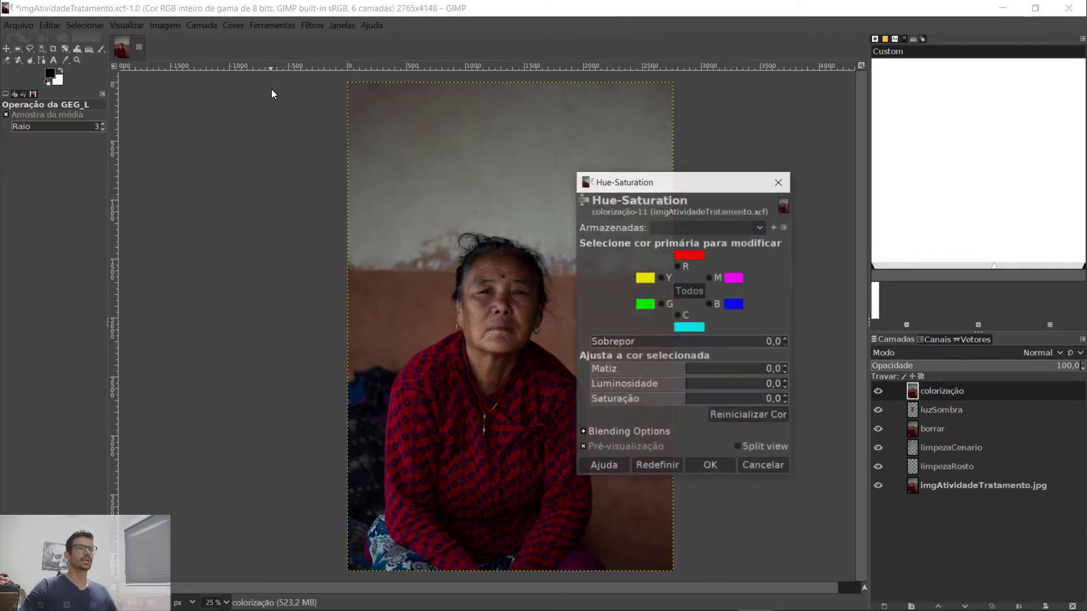
left_click_drag(689, 190, 739, 115)
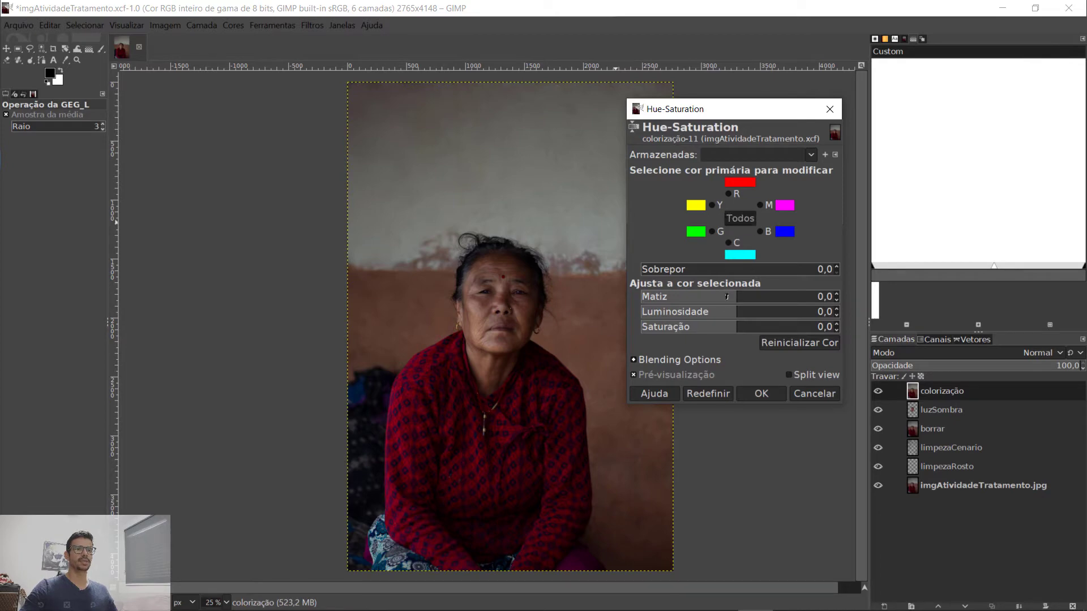
left_click(761, 232)
left_click_drag(734, 332, 706, 331)
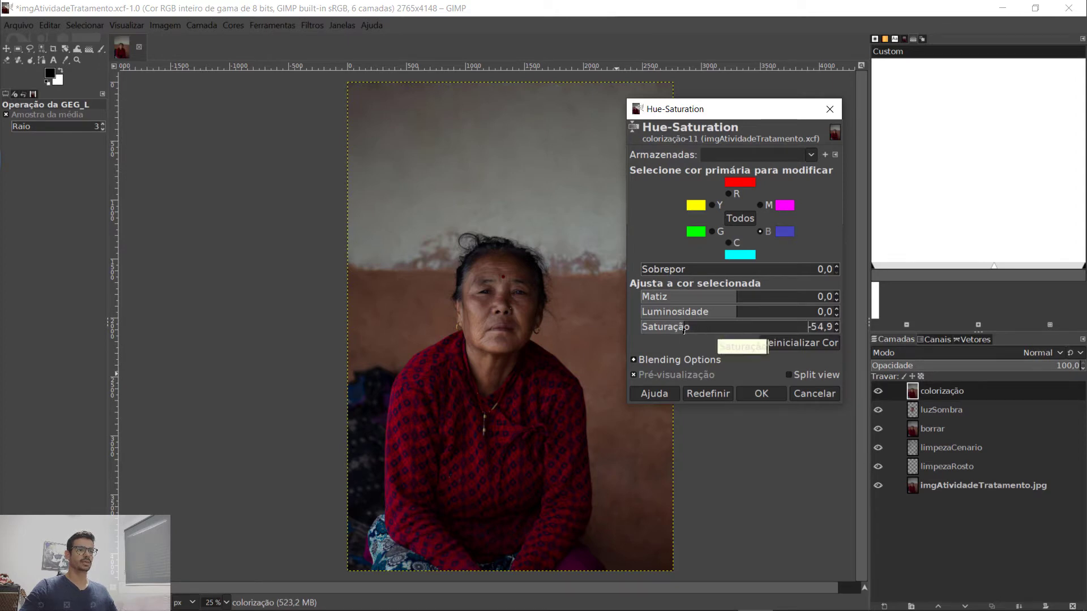
left_click_drag(684, 330, 738, 315)
left_click(735, 313)
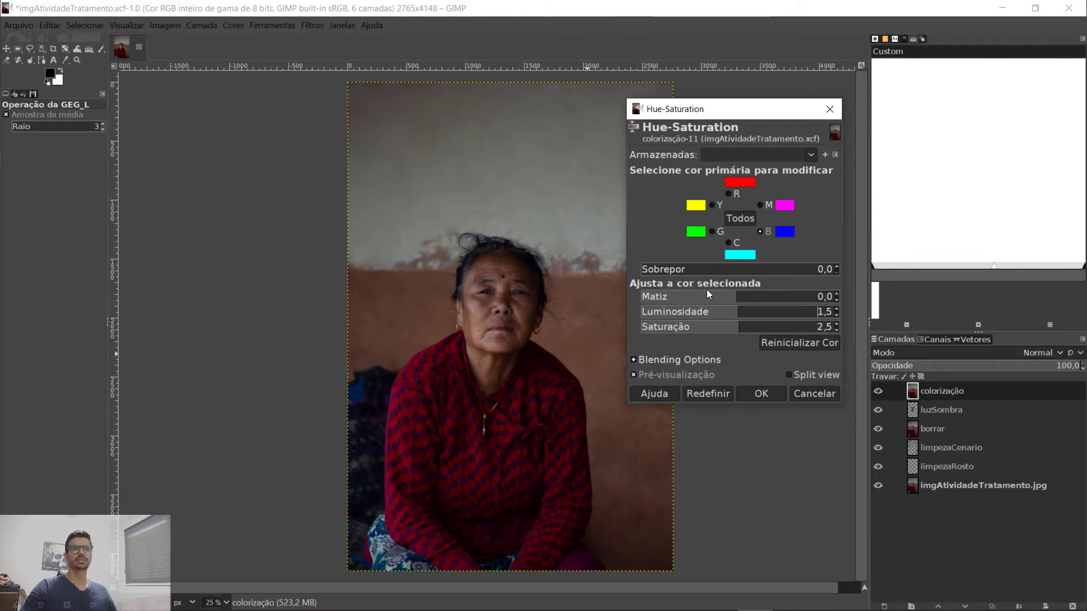
Set the saturation of all colours to -18,6, apply the adjustment, and compare the portrait with the colorização layer off and on.
left_click(736, 220)
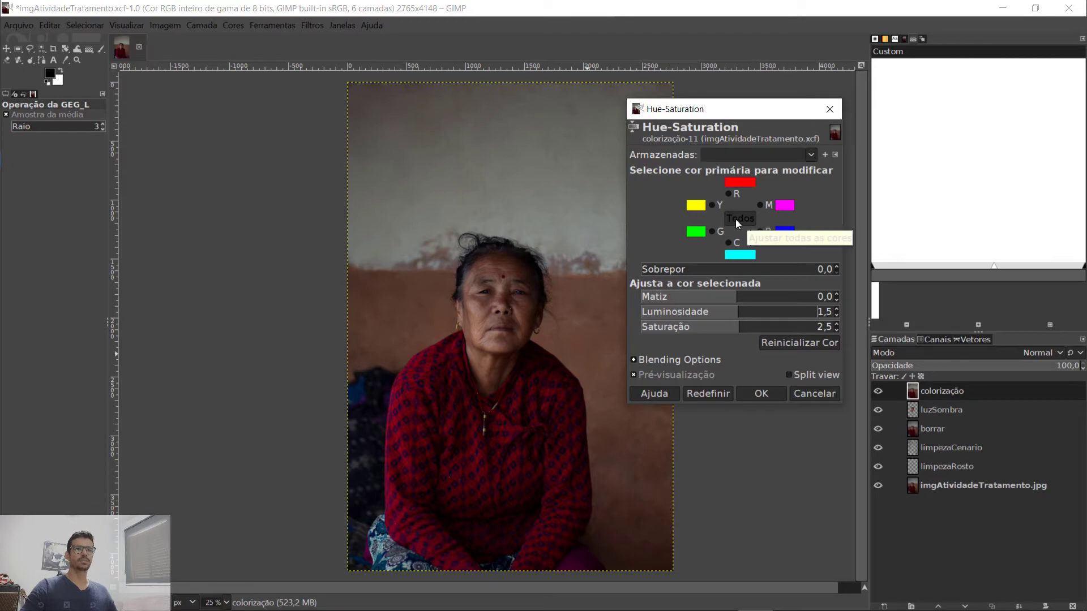
left_click_drag(739, 332, 719, 331)
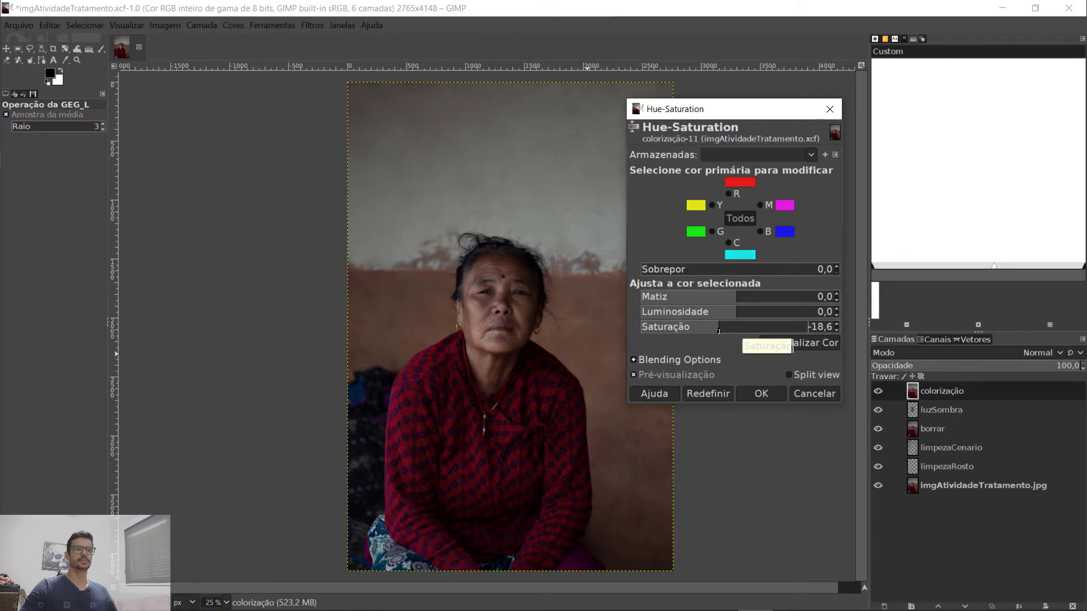
left_click(760, 392)
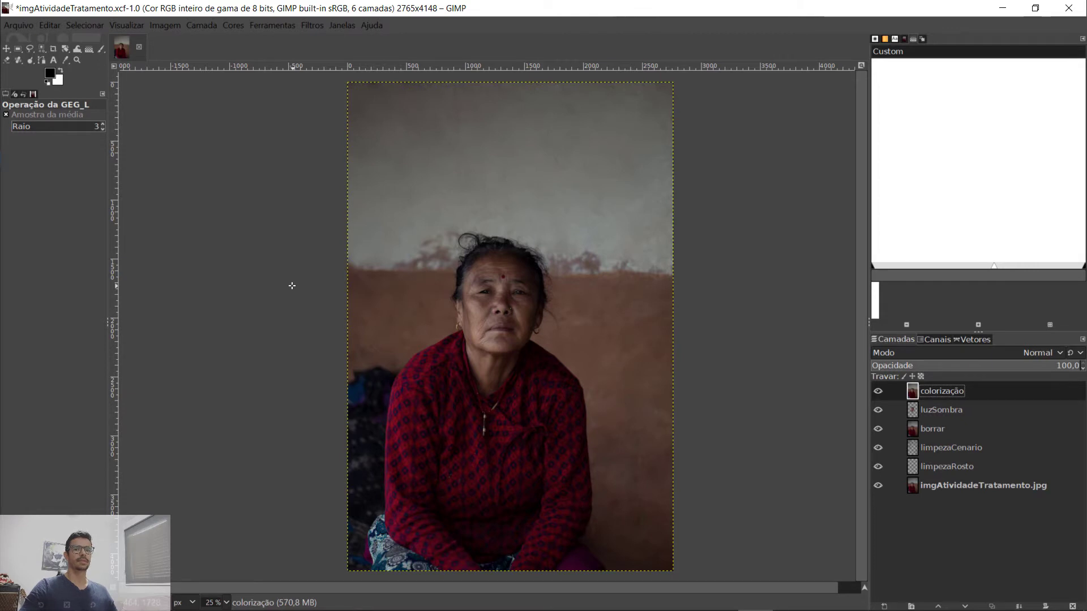
left_click(878, 390)
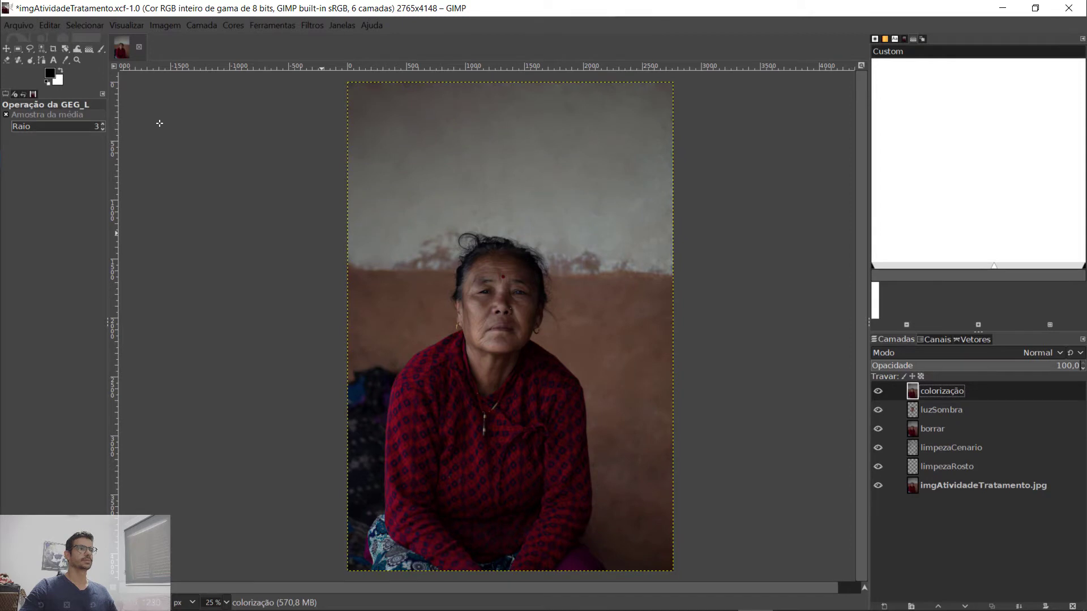
Apply Shadows-Highlights to the colorização layer with shadows at 42,16 and highlights at 30,39, and compare with the layer off and on.
left_click(229, 25)
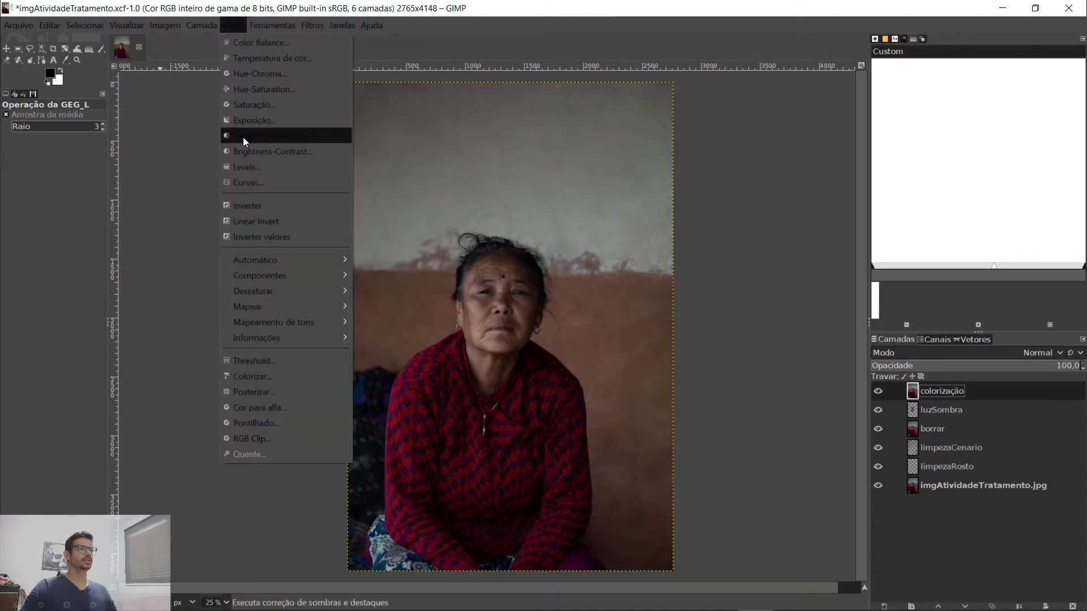
left_click(280, 136)
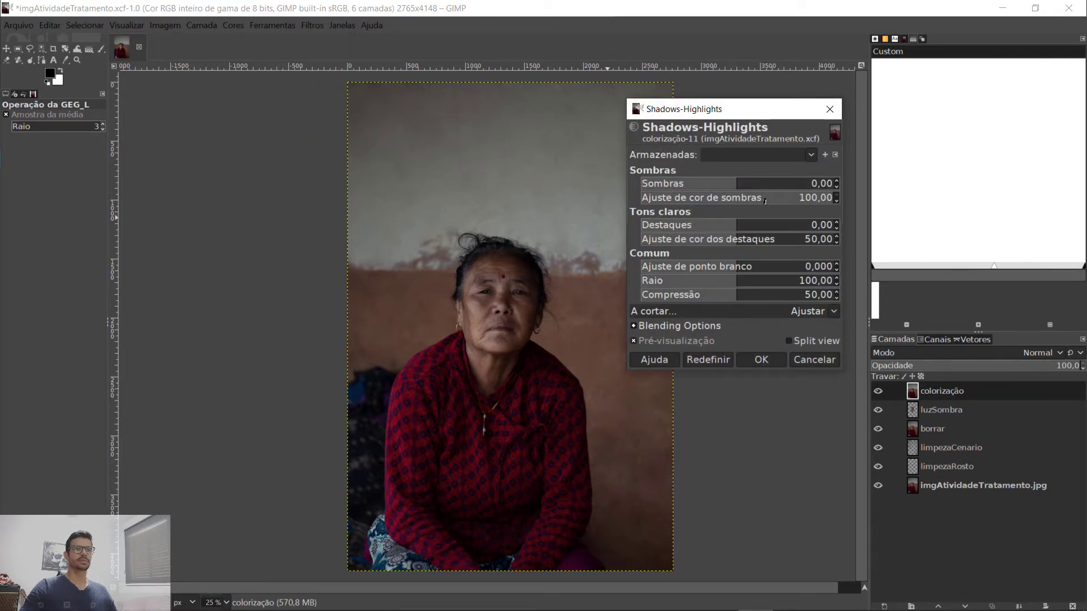
left_click_drag(736, 185, 758, 188)
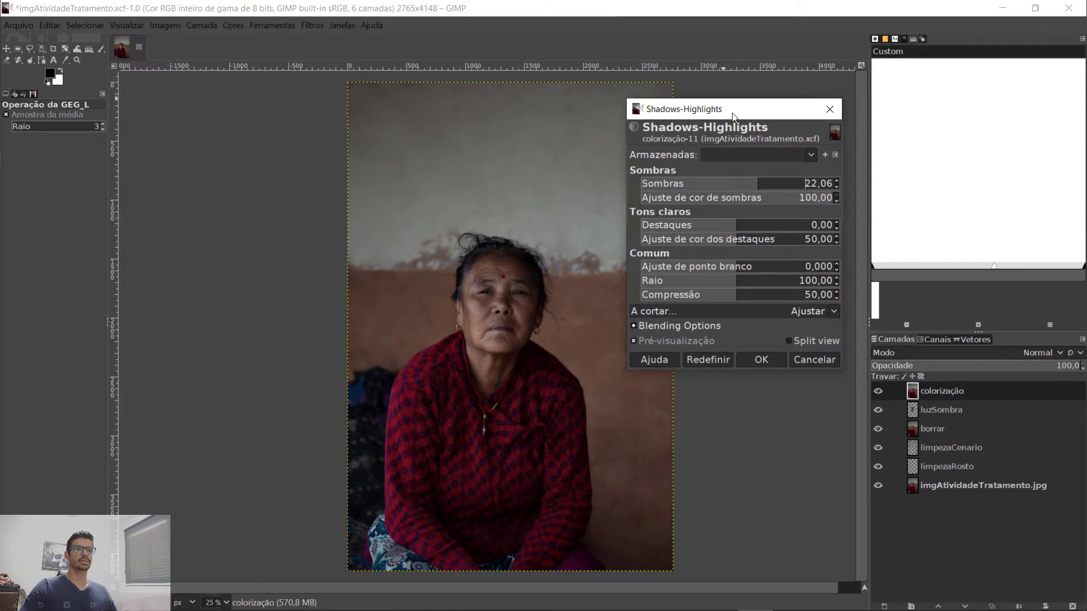
left_click_drag(733, 116, 784, 156)
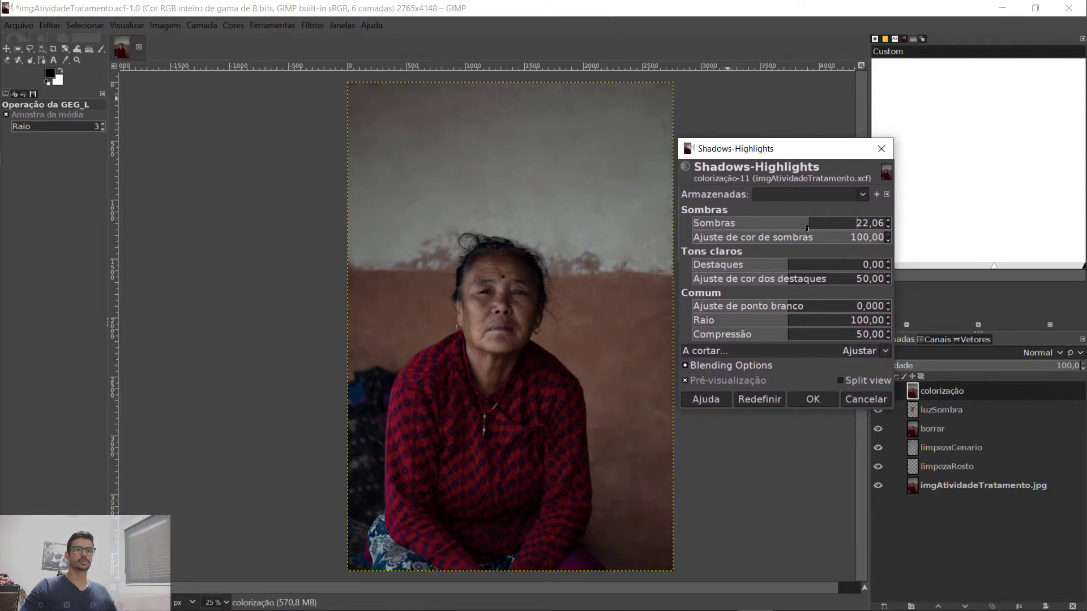
left_click_drag(807, 229, 828, 228)
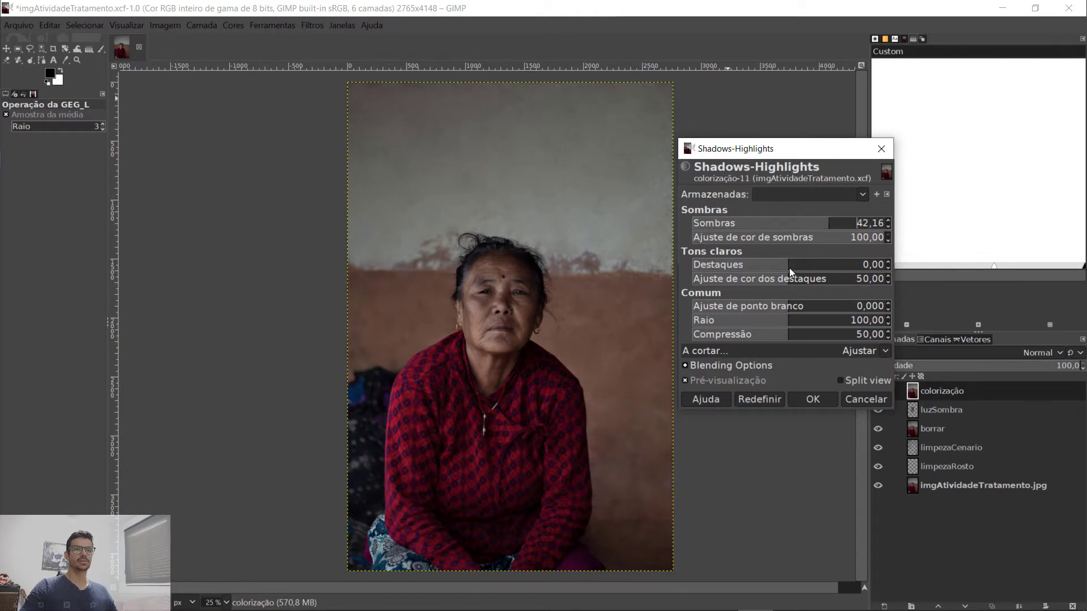
left_click_drag(789, 270, 818, 268)
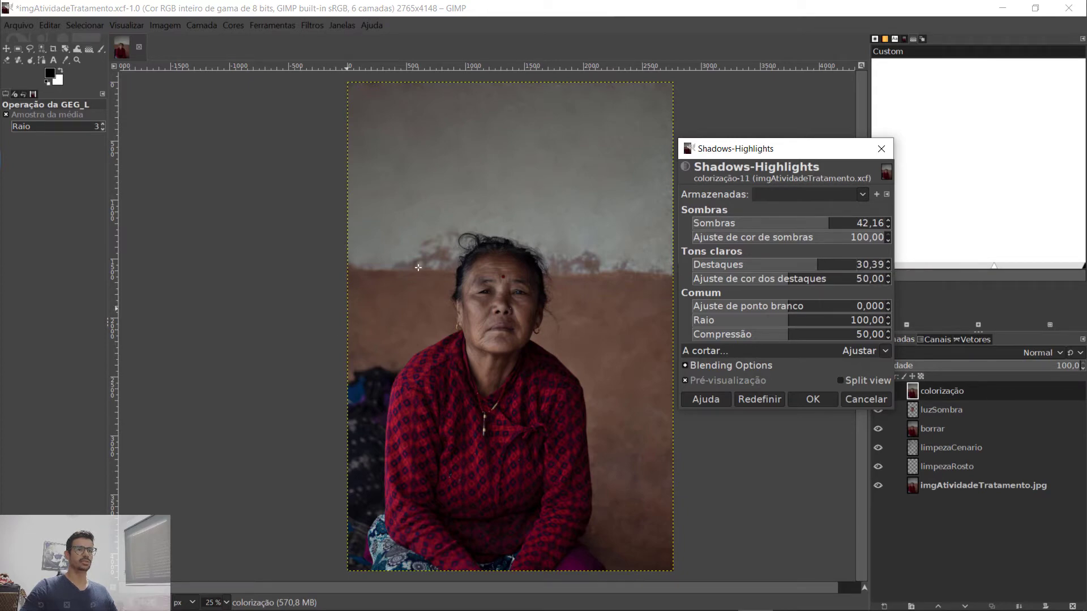
left_click(809, 397)
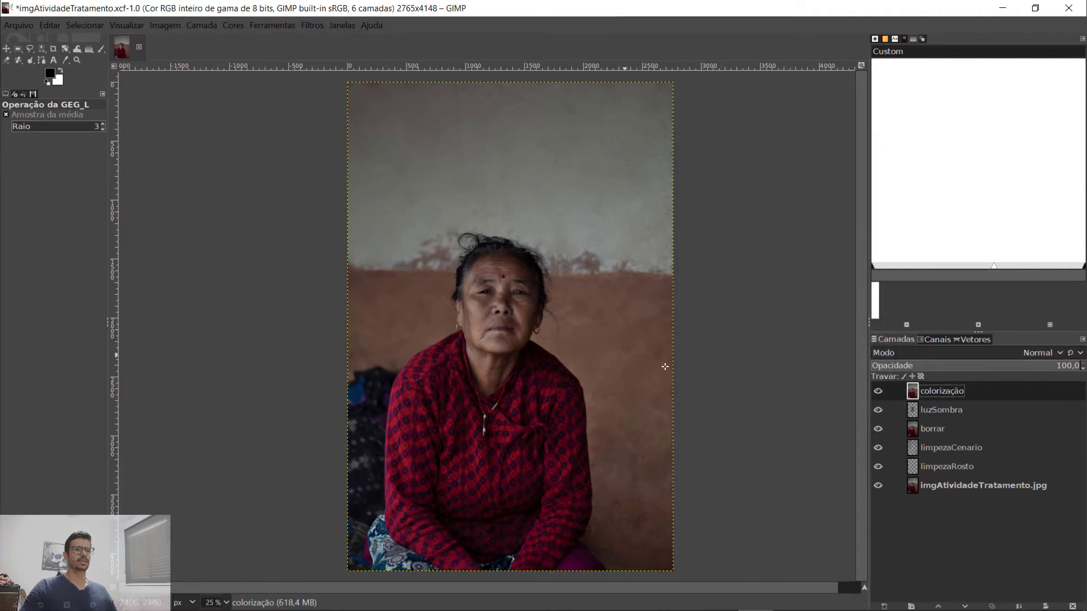
left_click(878, 391)
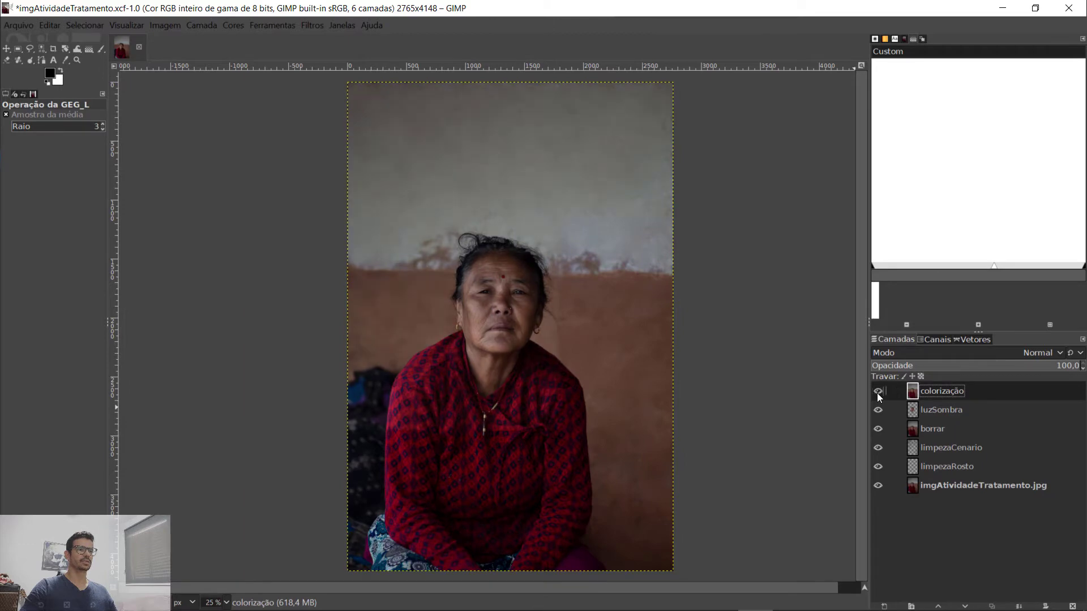
Start a Brightness-Contrast adjustment on the colorização layer and set brightness to 8 and contrast to 15.
left_click(233, 25)
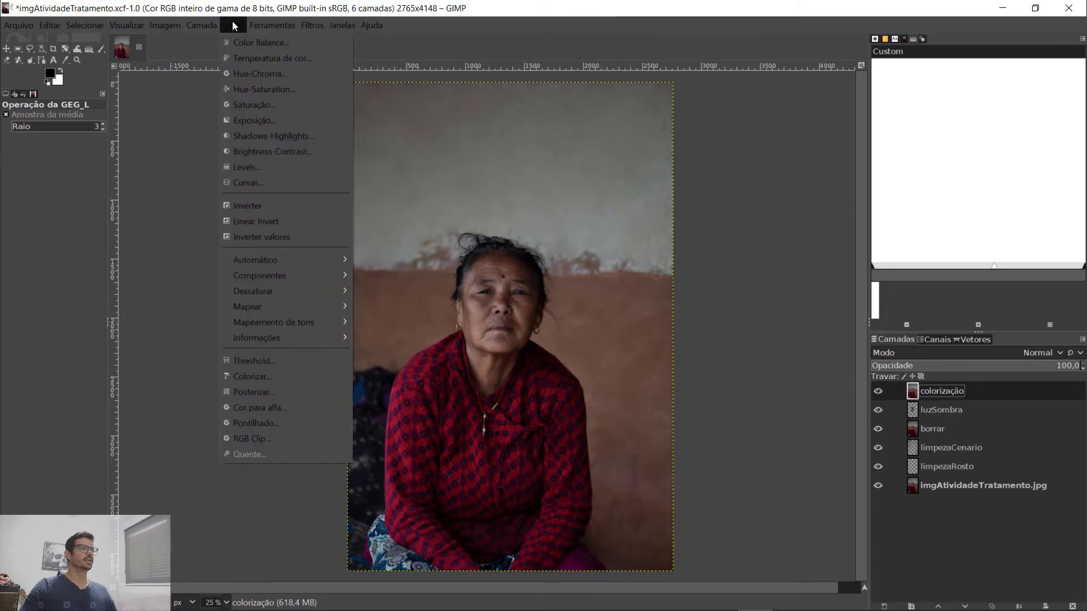
left_click(280, 152)
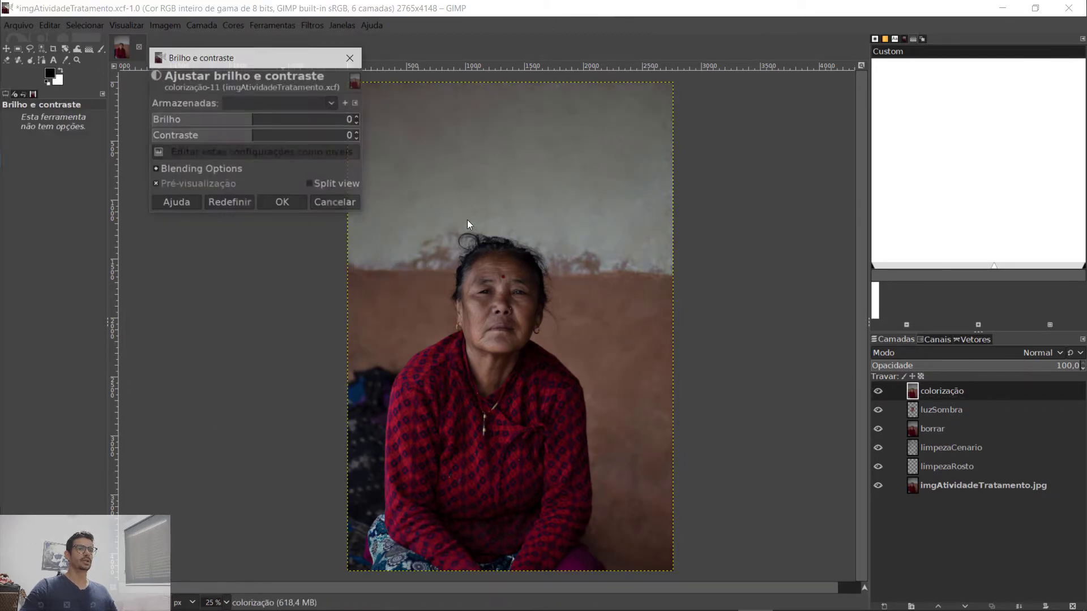
scroll(514, 320, "up", 2)
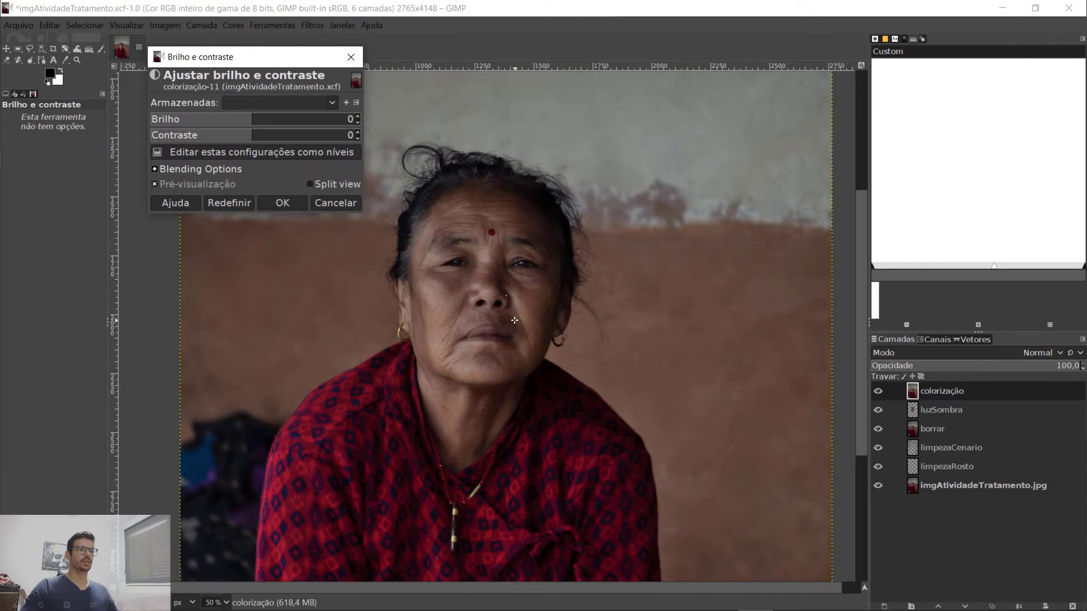
scroll(514, 320, "up", 1)
scroll(426, 316, "up", 2)
scroll(426, 315, "down", 3)
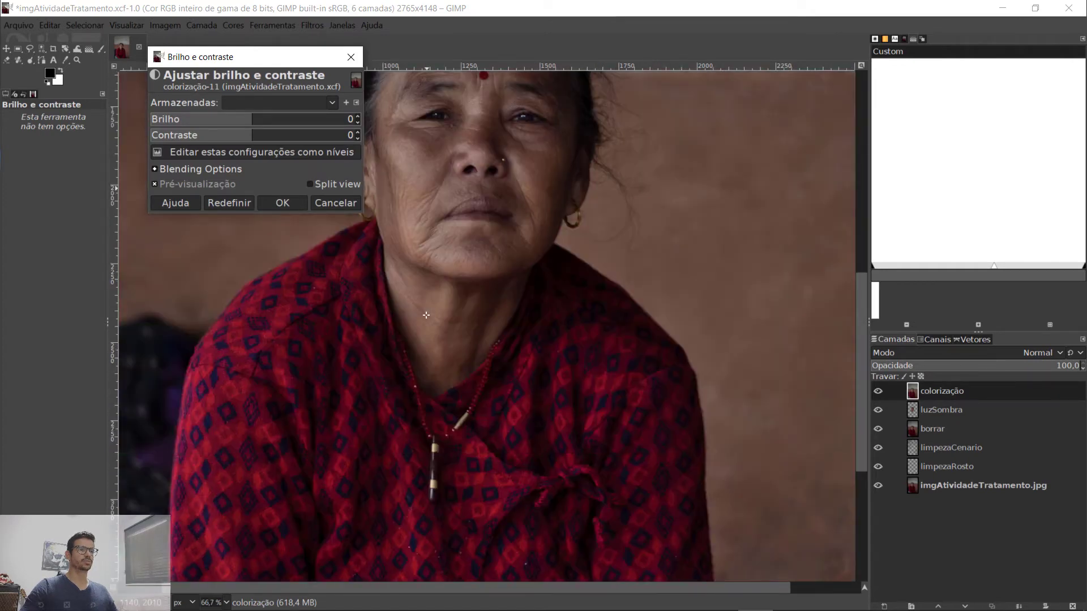
scroll(426, 315, "up", 3)
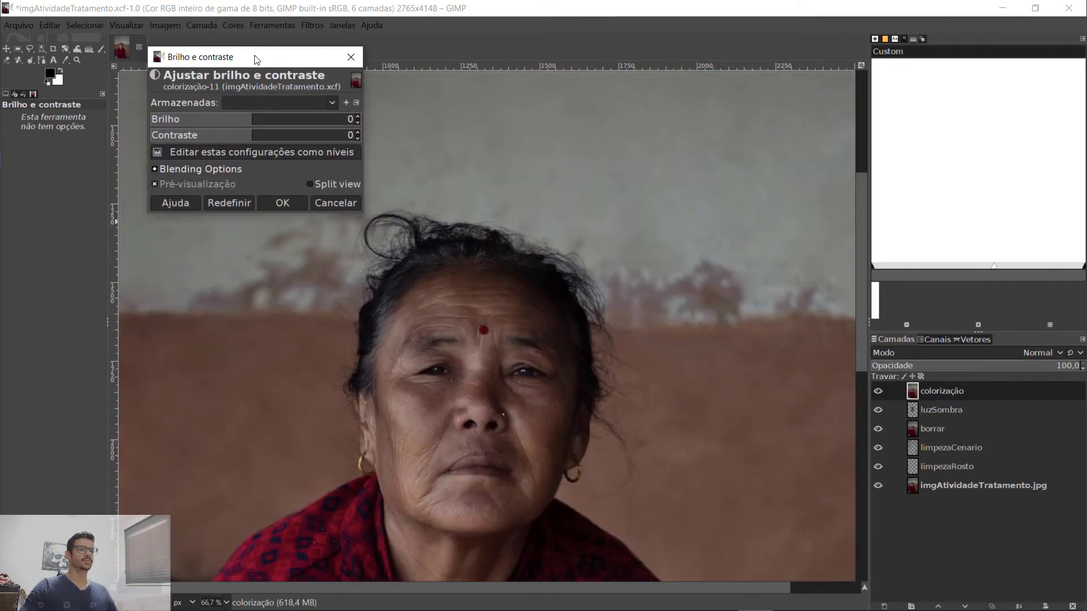
left_click_drag(256, 60, 739, 142)
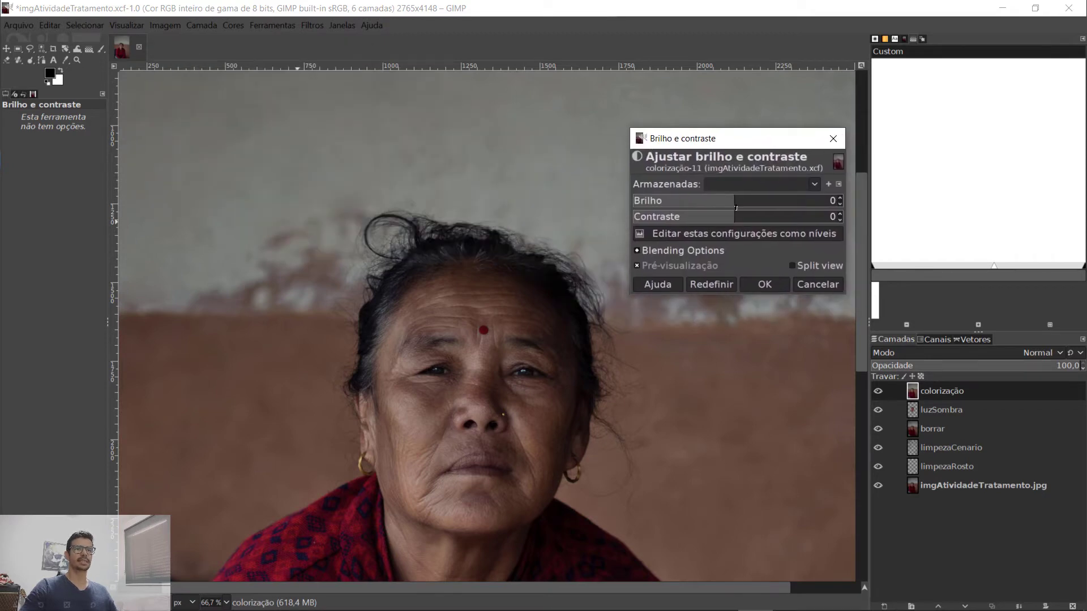
scroll(736, 209, "up", 4)
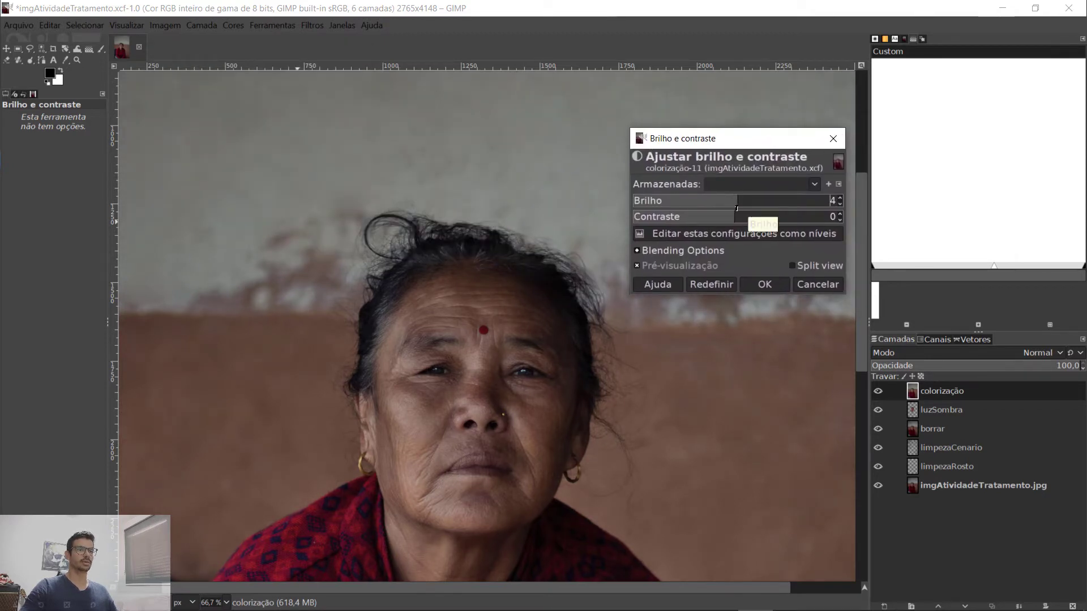
left_click_drag(737, 208, 747, 221)
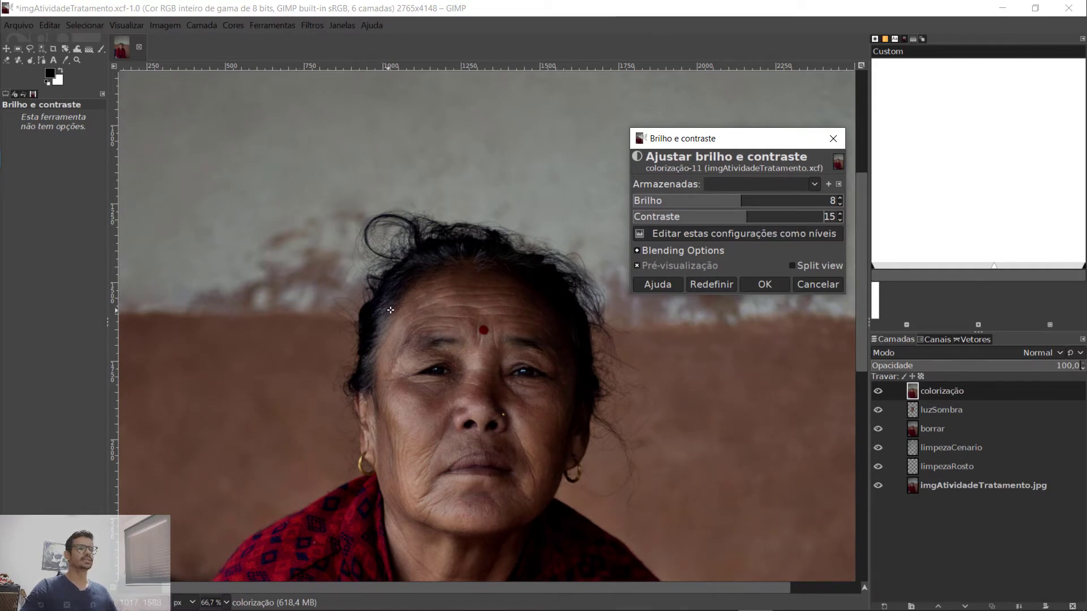
Lower the contrast to 10, apply the brightness and contrast adjustment, and review the whole portrait.
scroll(432, 337, "down", 3, "ctrl")
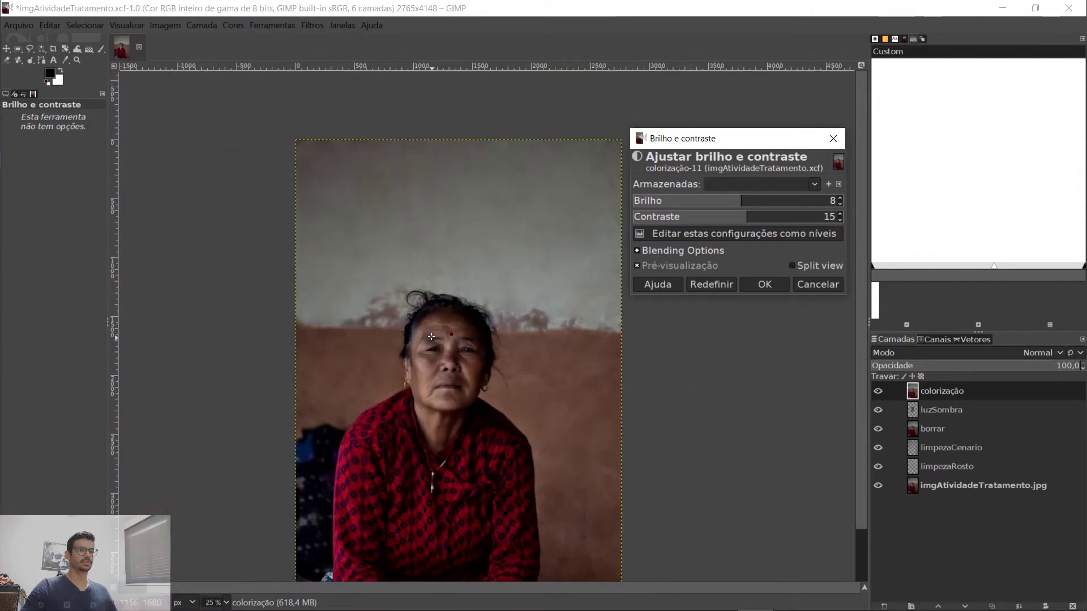
scroll(431, 337, "up", 1, "ctrl")
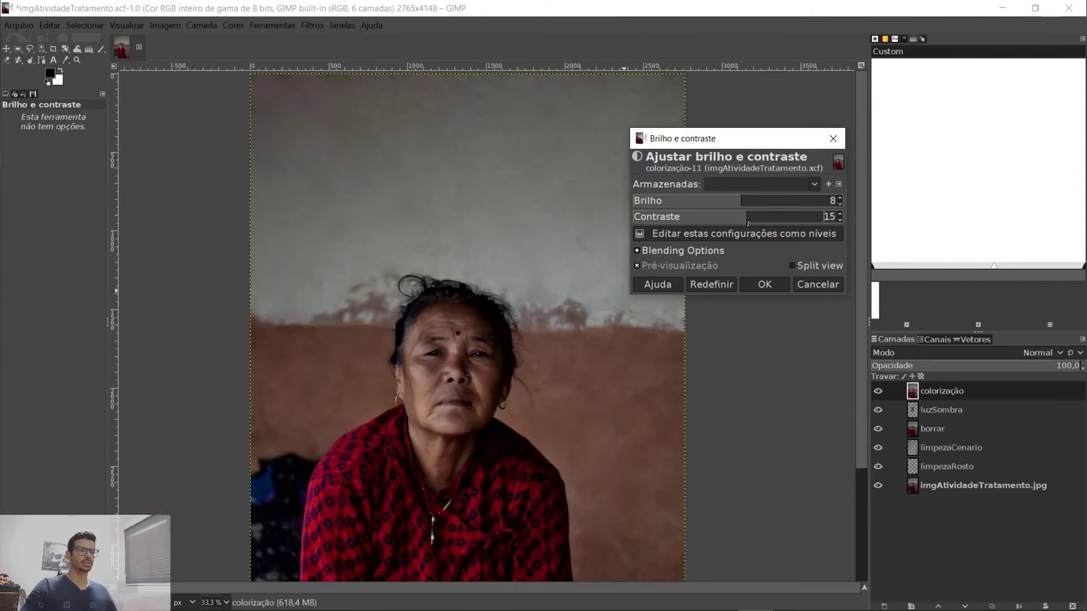
scroll(743, 222, "down", 1)
scroll(743, 223, "down", 3)
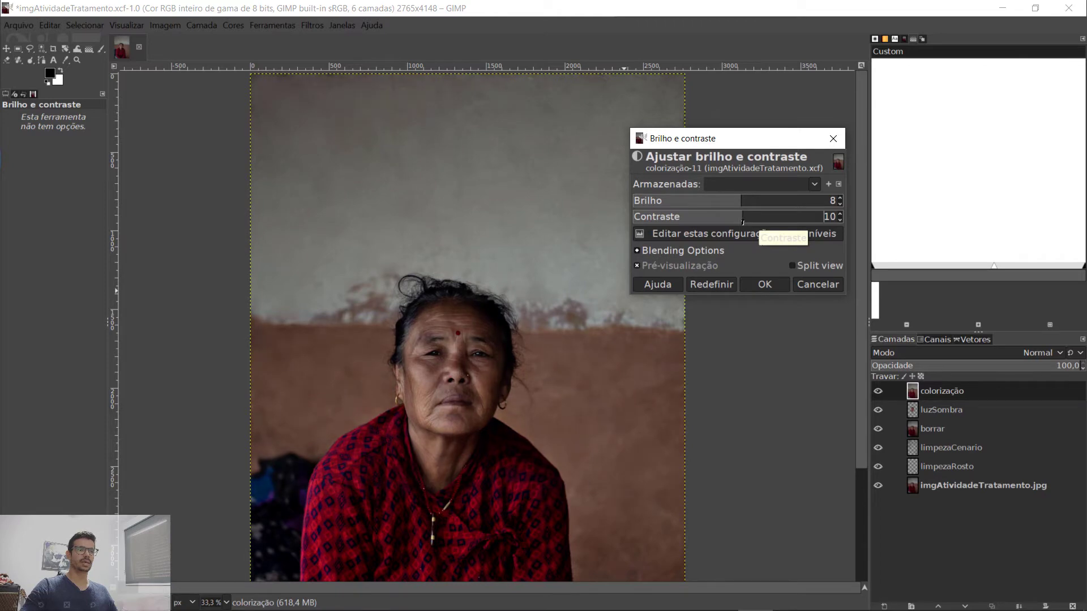
left_click(761, 286)
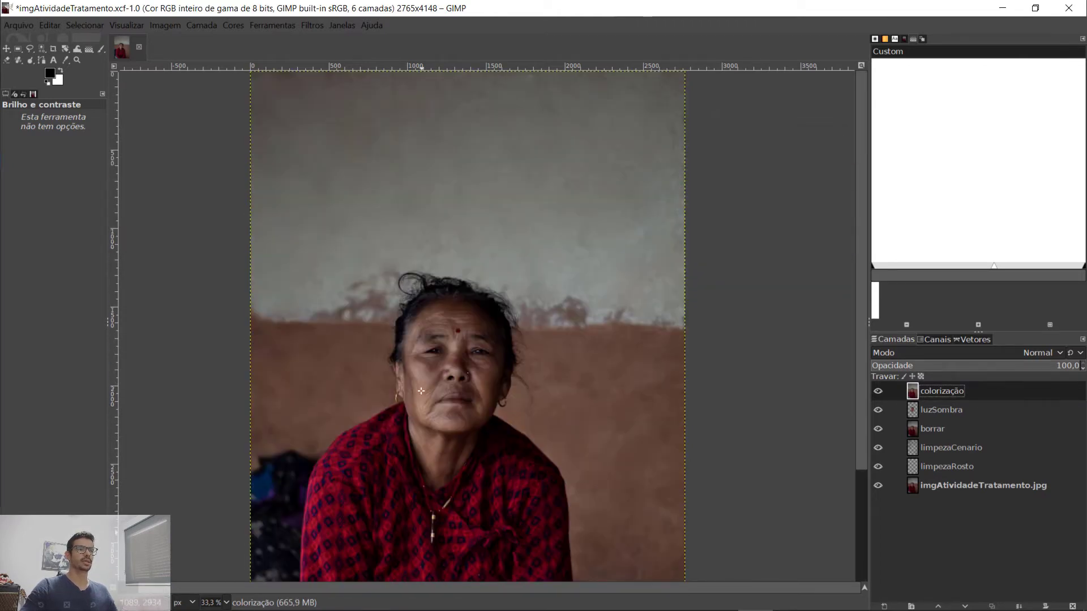
scroll(446, 376, "down", 2)
scroll(589, 345, "down", 1)
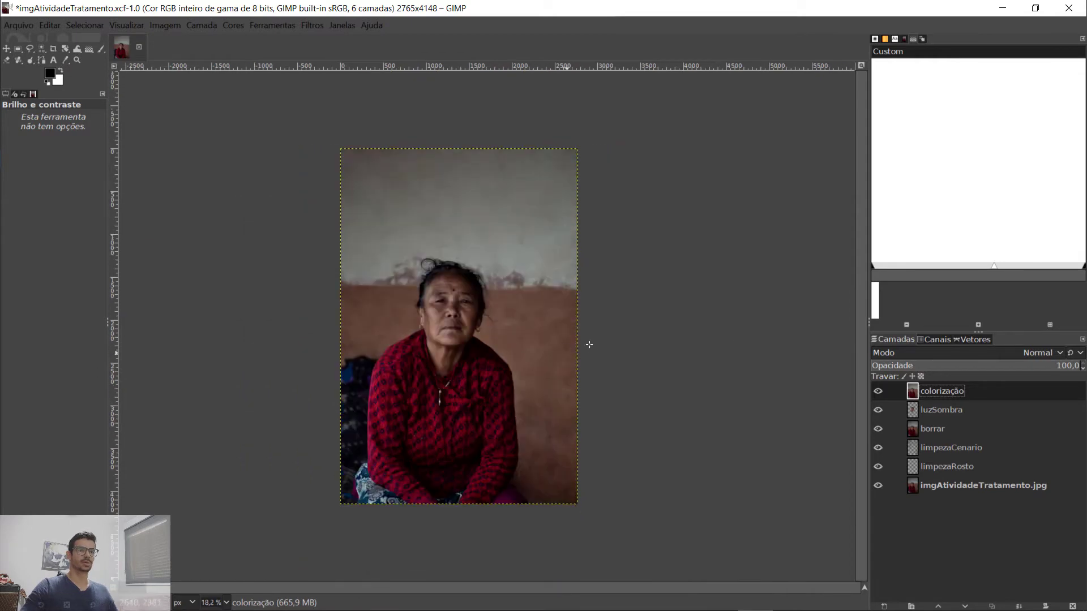
Compare the portrait with the colorização layer off and on, ending with the layer visible.
left_click(878, 391)
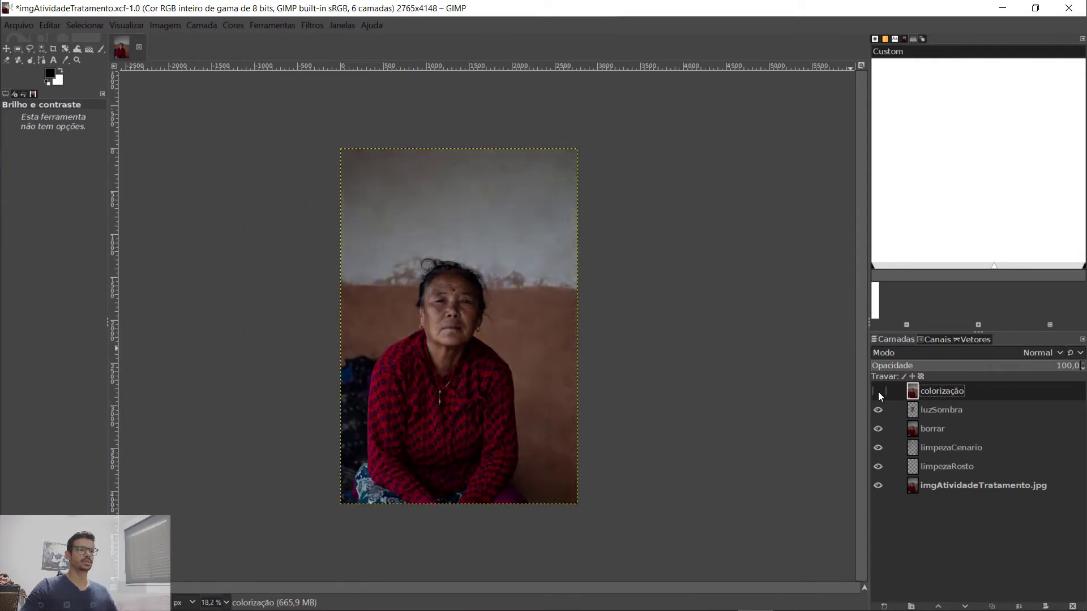
left_click(878, 391)
left_click(878, 392)
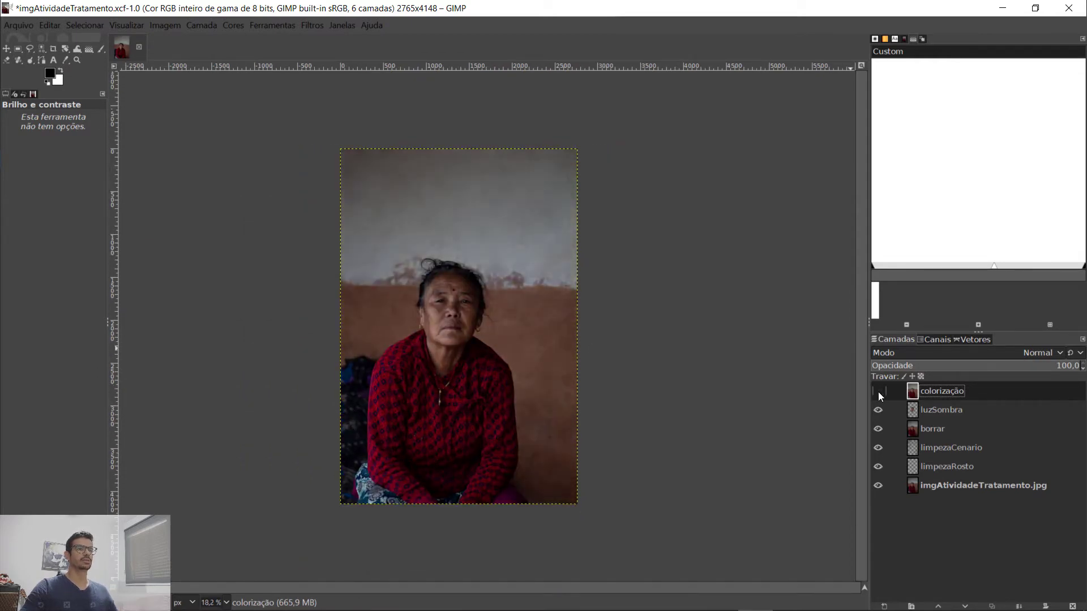
left_click(878, 391)
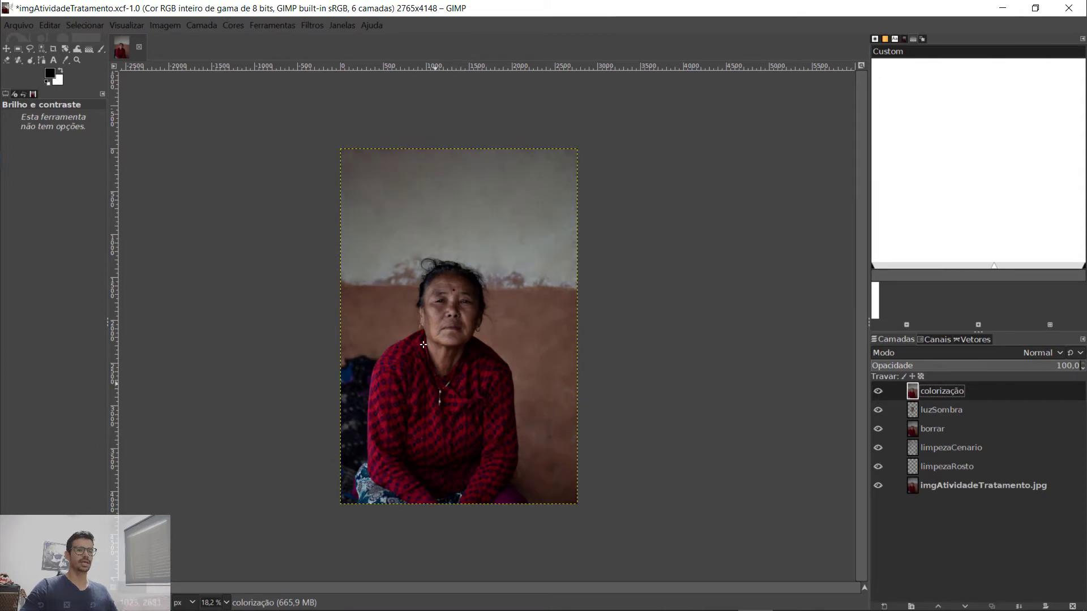
scroll(420, 331, "up", 3)
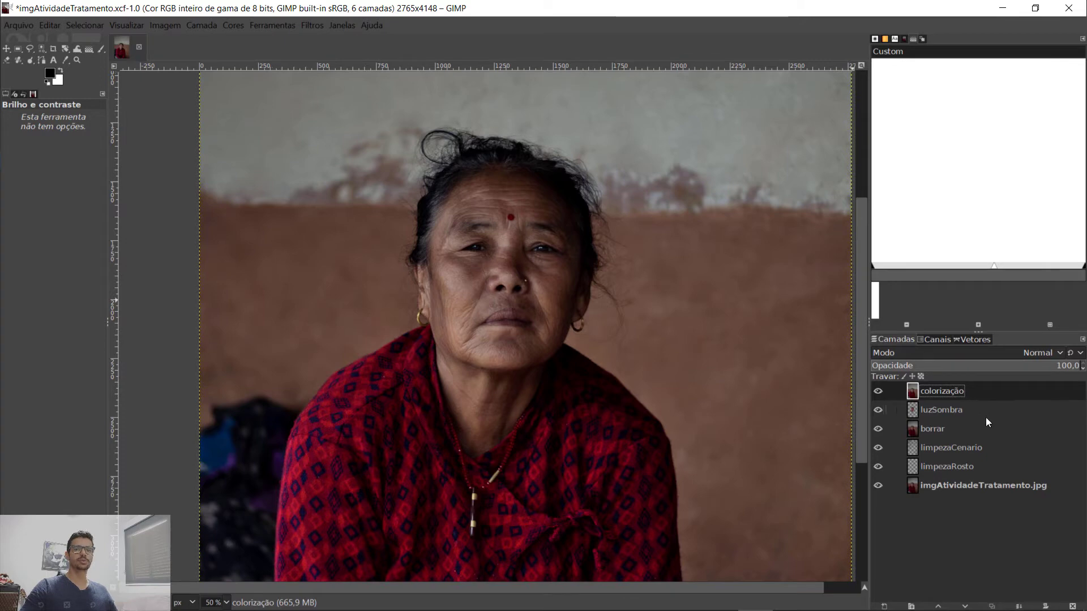
Create a new layer from the visible image above colorização and name it "nitidez".
right_click(948, 392)
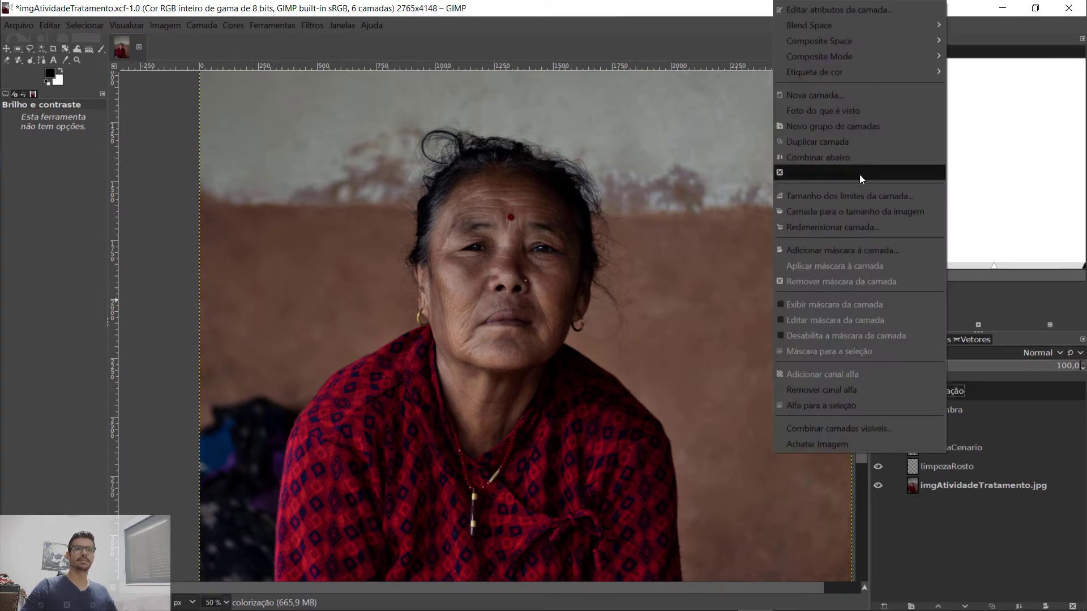
left_click(816, 110)
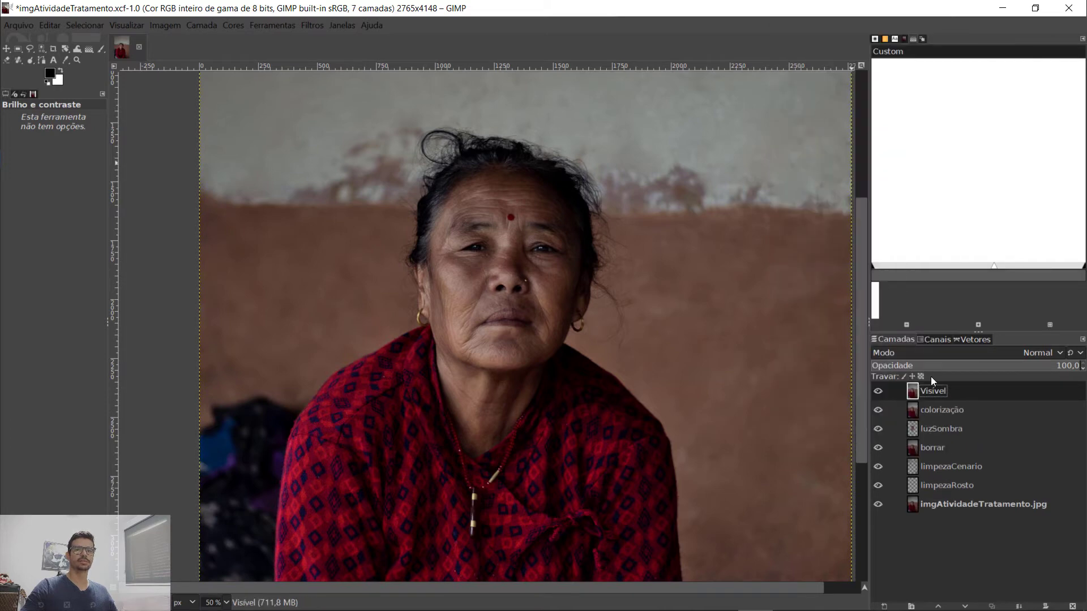
double_click(933, 394)
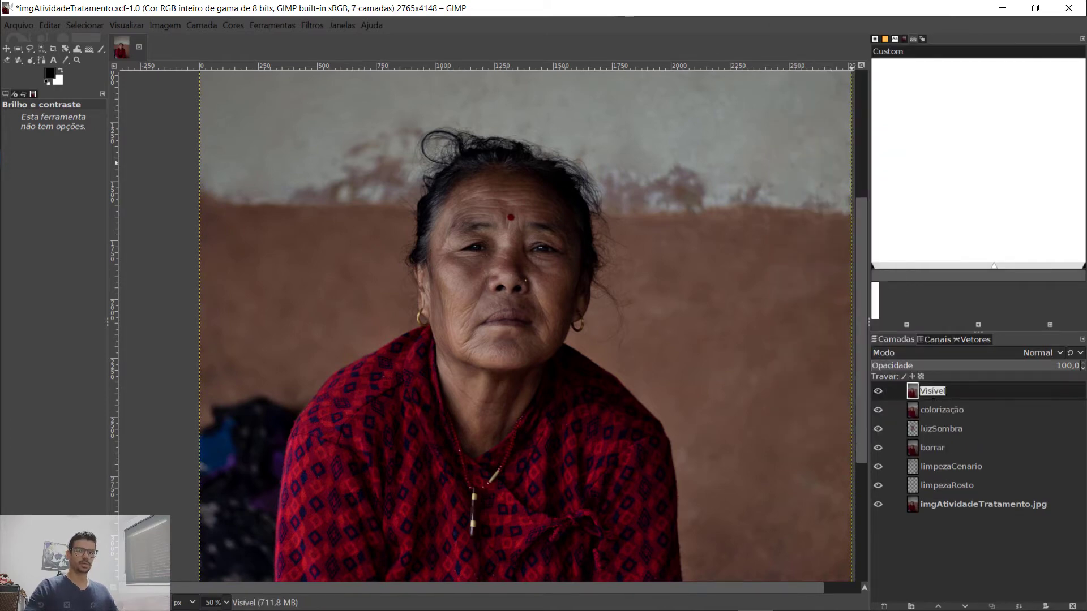
type("nitidez")
key("Return")
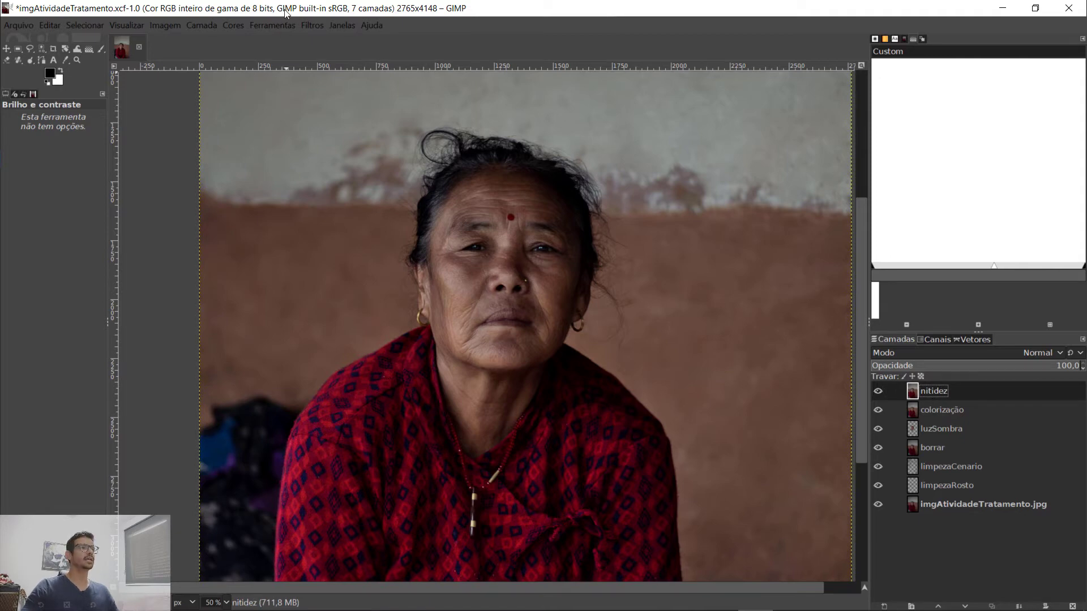
Sharpen the nitidez layer with Sharpen (Unsharp Mask), setting the amount to 0,204, while checking the face at 100 %.
left_click(311, 26)
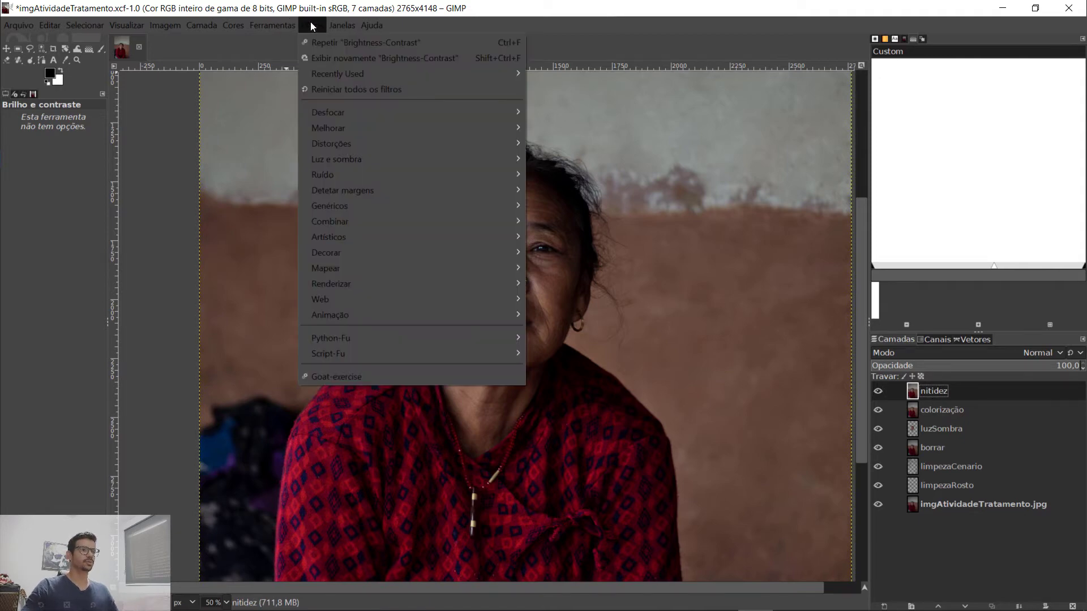
mouse_move(433, 127)
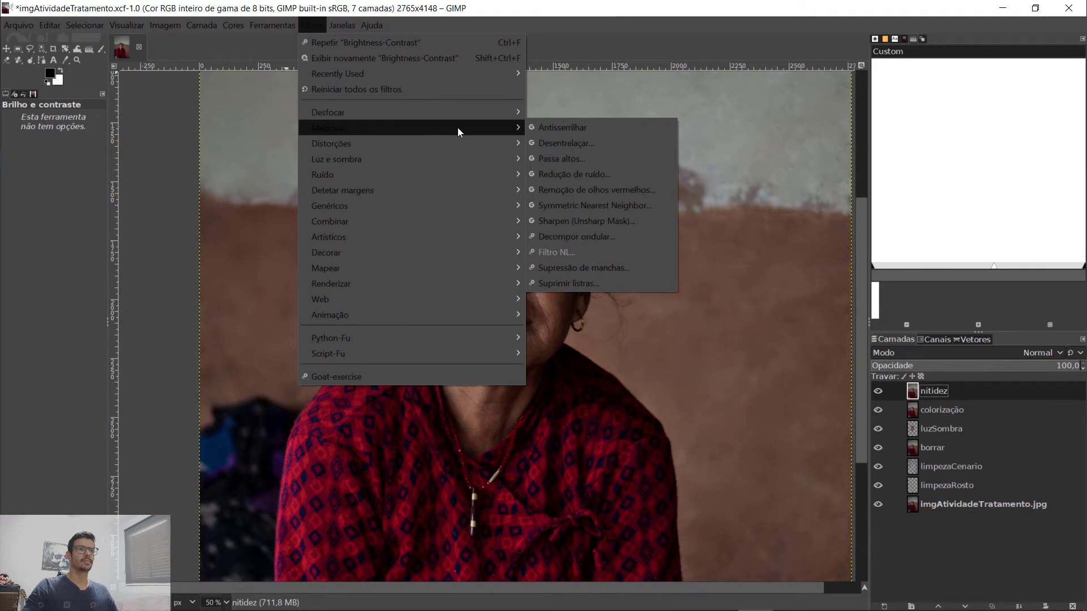
left_click(576, 220)
key("1")
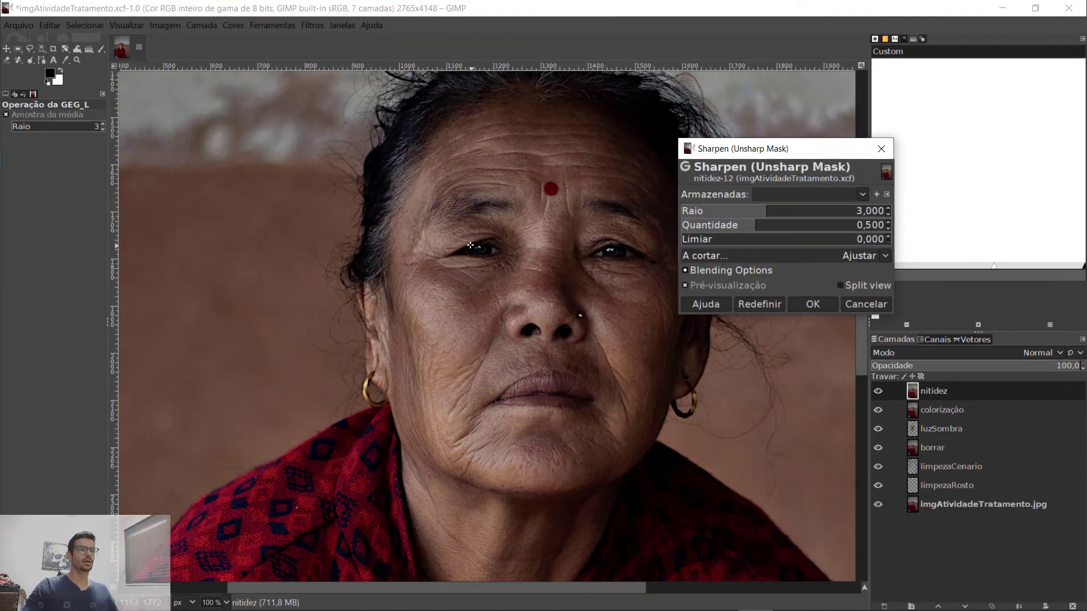
left_click_drag(755, 227, 676, 227)
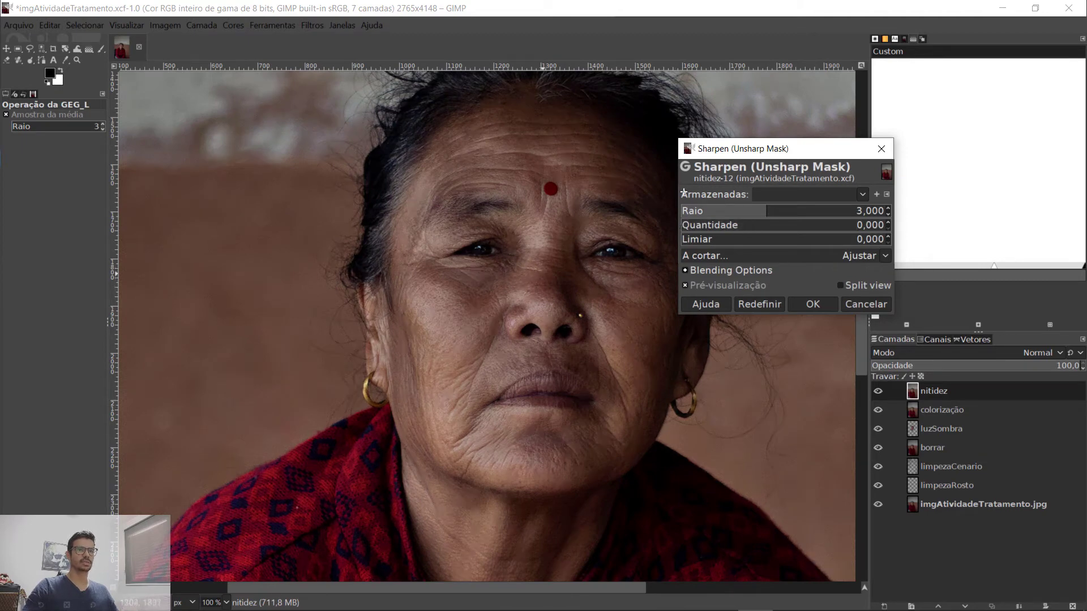
left_click_drag(749, 152, 817, 130)
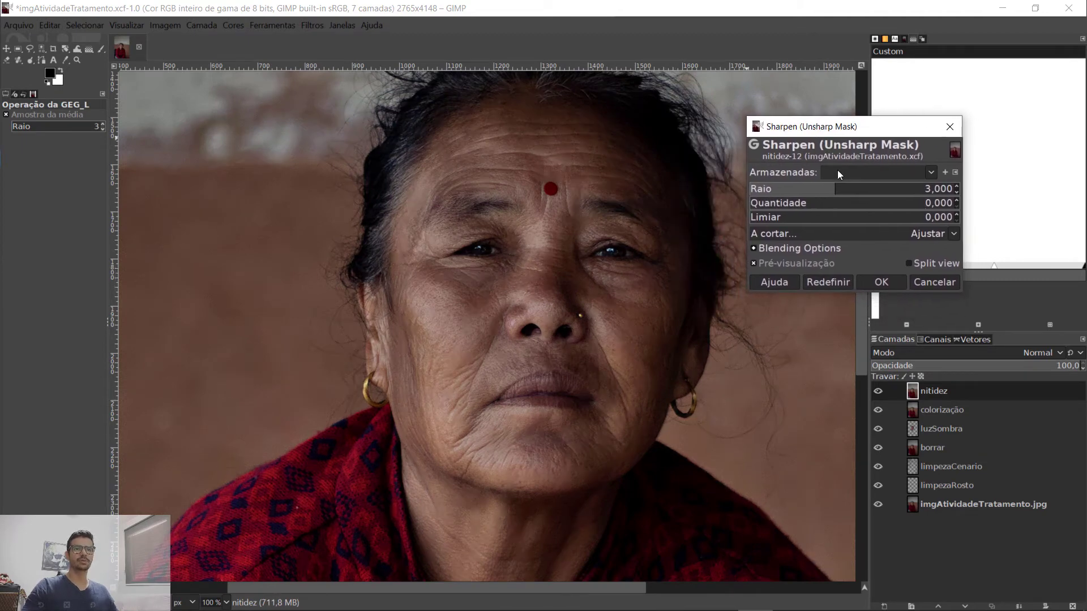
mouse_move(798, 206)
left_mouse_down()
mouse_move(906, 208)
mouse_move(805, 202)
left_mouse_up()
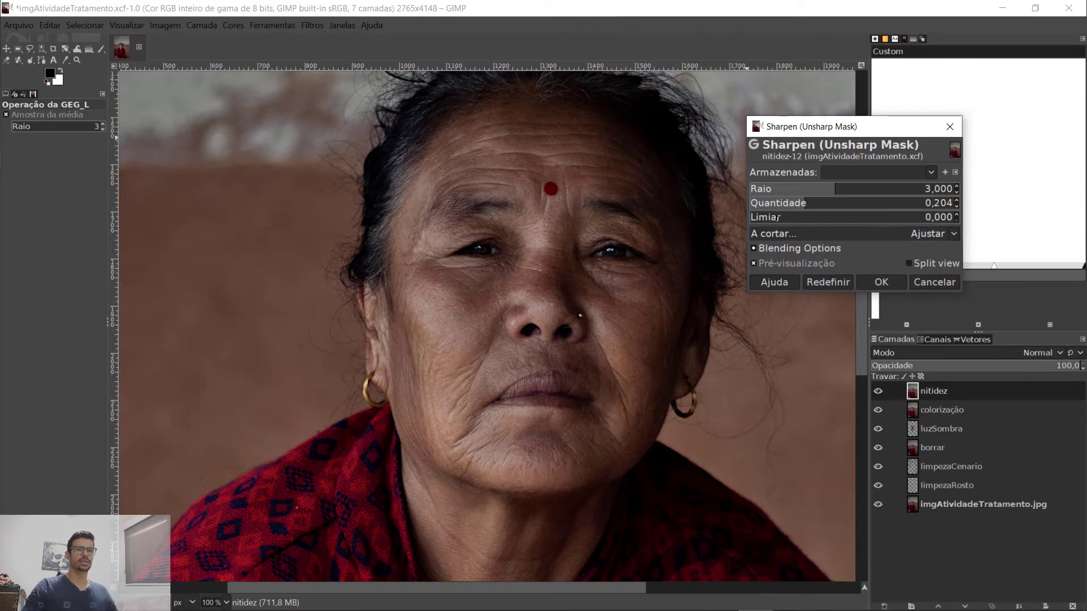
left_click(879, 283)
Examine the sharpened facial details up close with the nitidez layer off and on, and review the whole portrait.
scroll(546, 319, "up", 3)
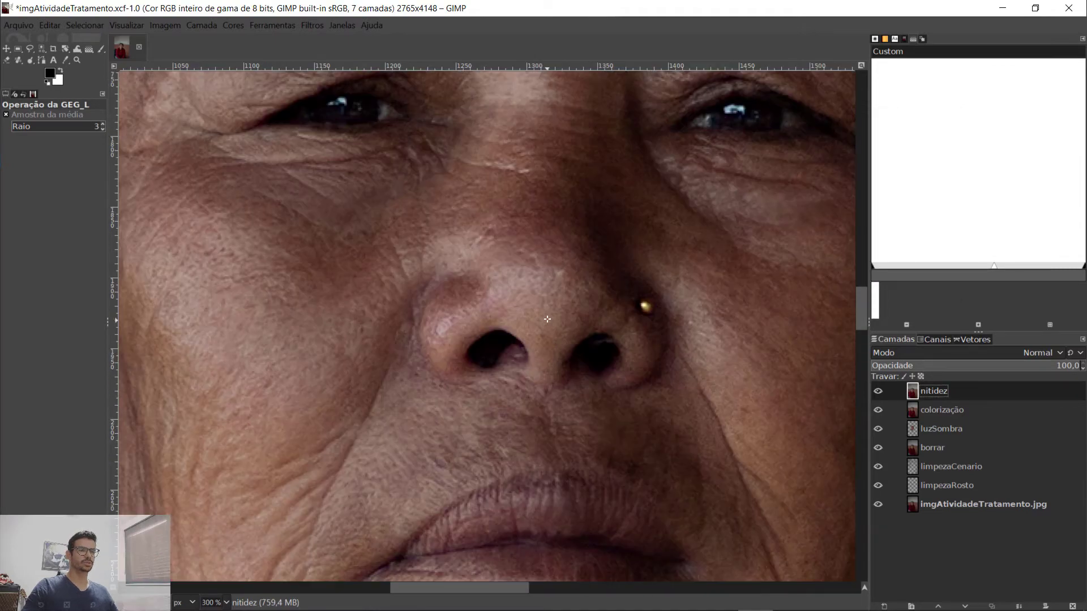
scroll(547, 319, "down", 2)
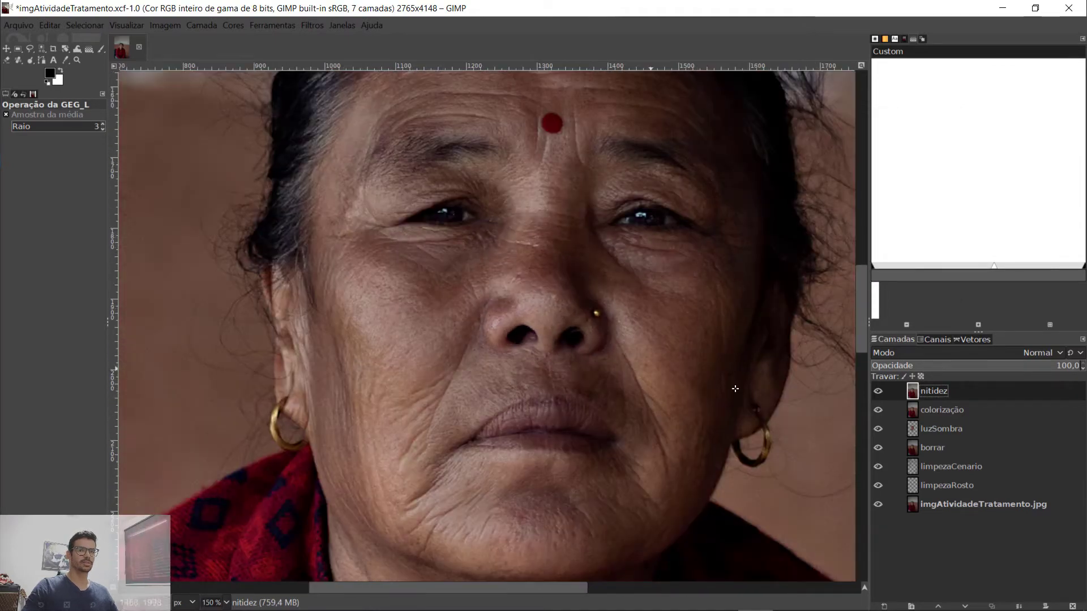
left_click(879, 390)
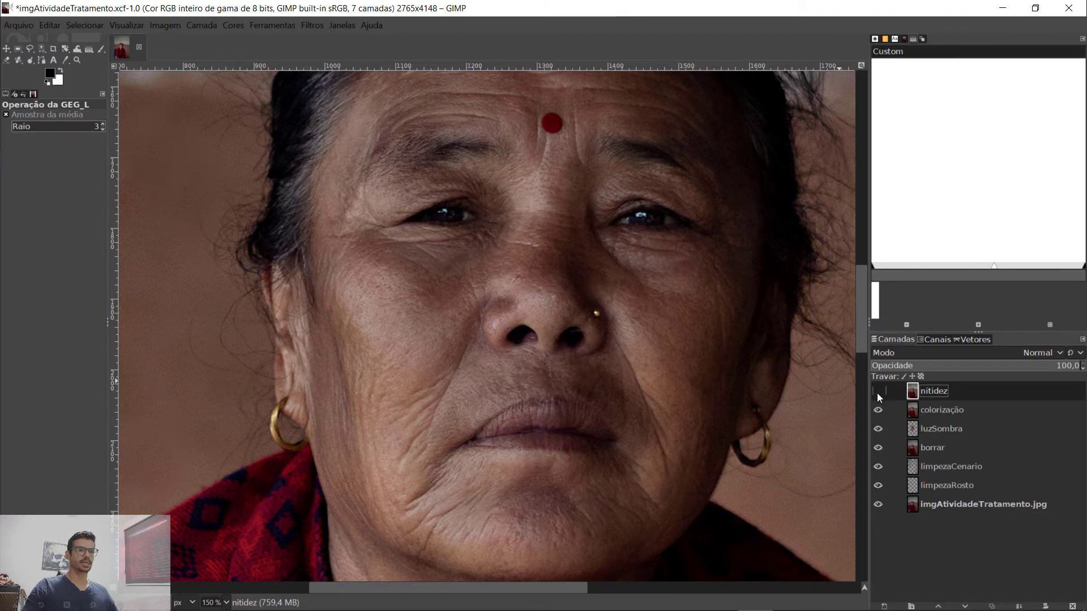
scroll(600, 471, "up", 2)
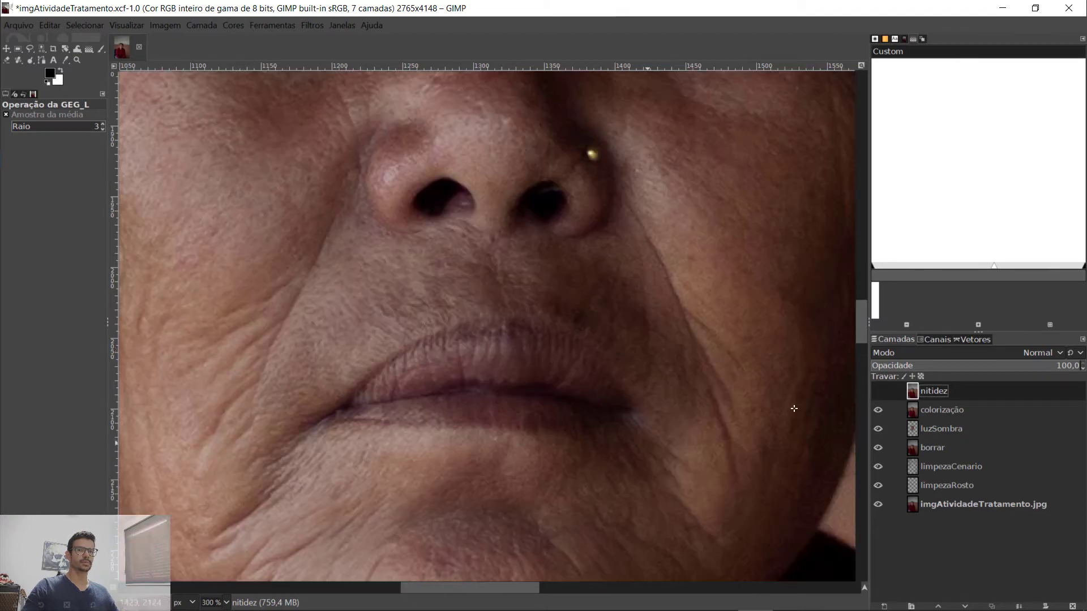
left_click(878, 390)
scroll(532, 367, "down", 4)
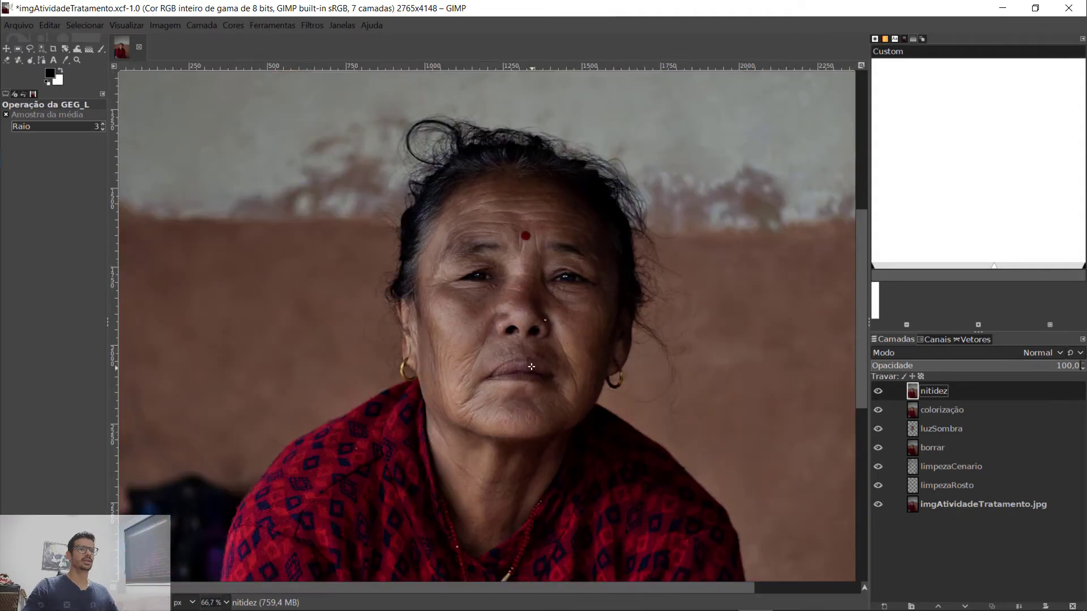
scroll(532, 367, "down", 3)
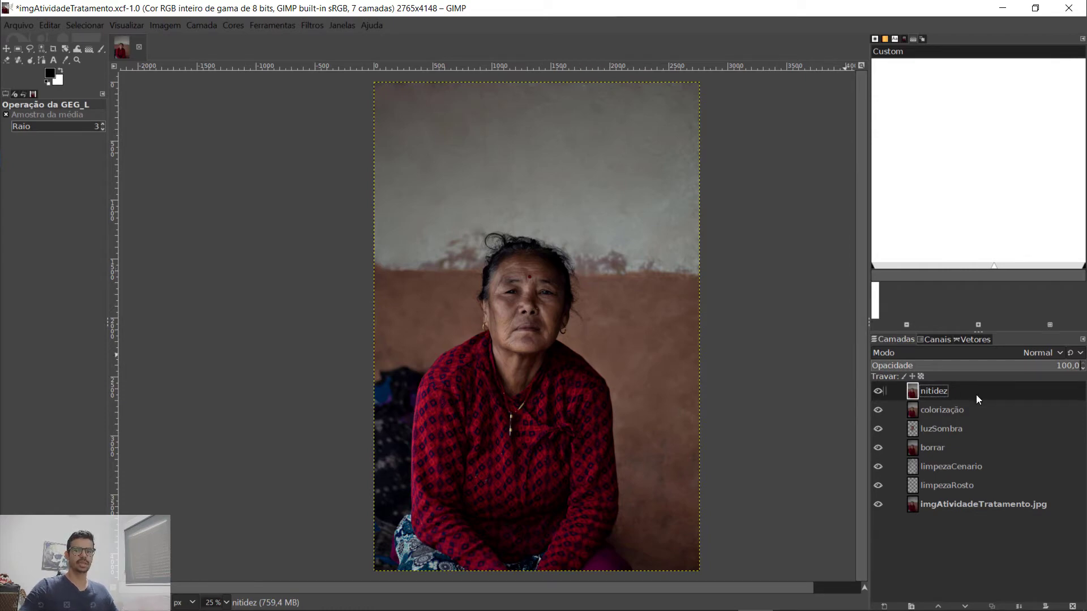
Create another layer from the visible image above nitidez and name it "desfoque".
right_click(929, 390)
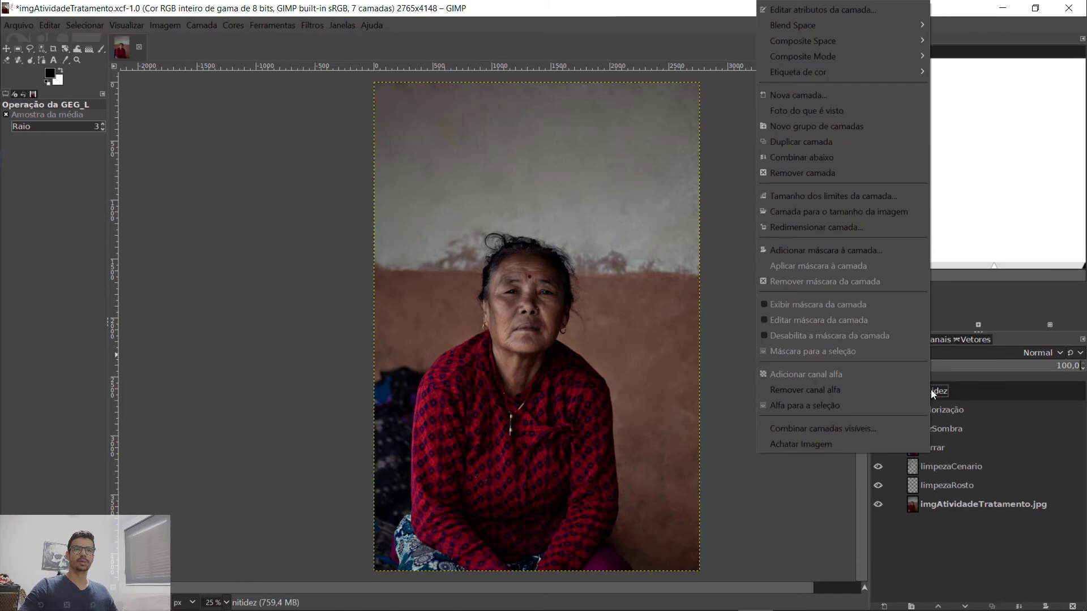
left_click(829, 111)
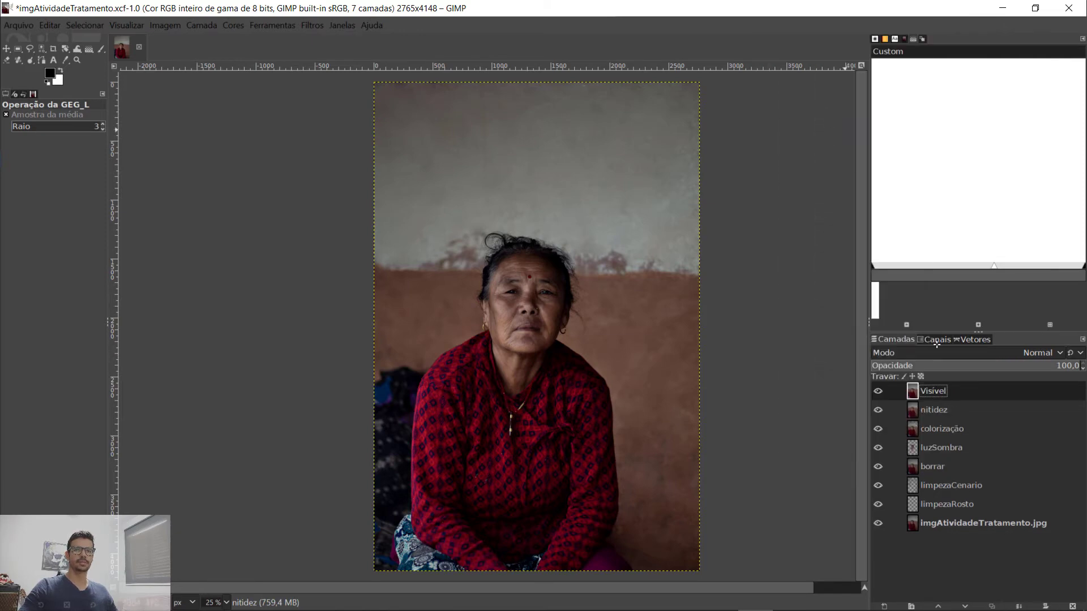
left_click(938, 393)
type("desfoque")
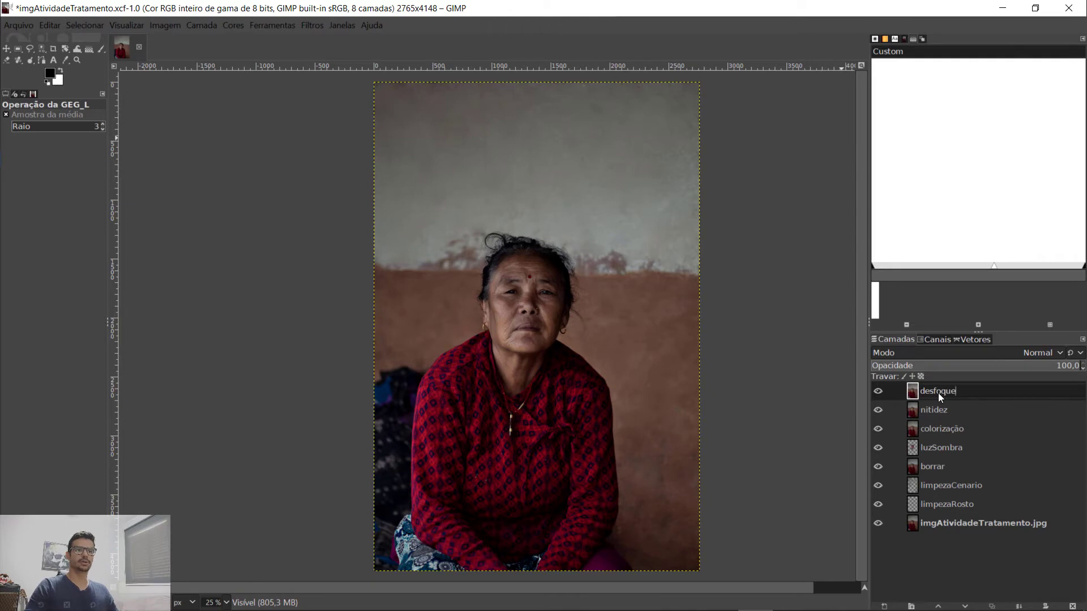
key("Return")
Apply a Gaussian blur to the desfoque layer with X and Y sizes of 5,98.
left_click(313, 25)
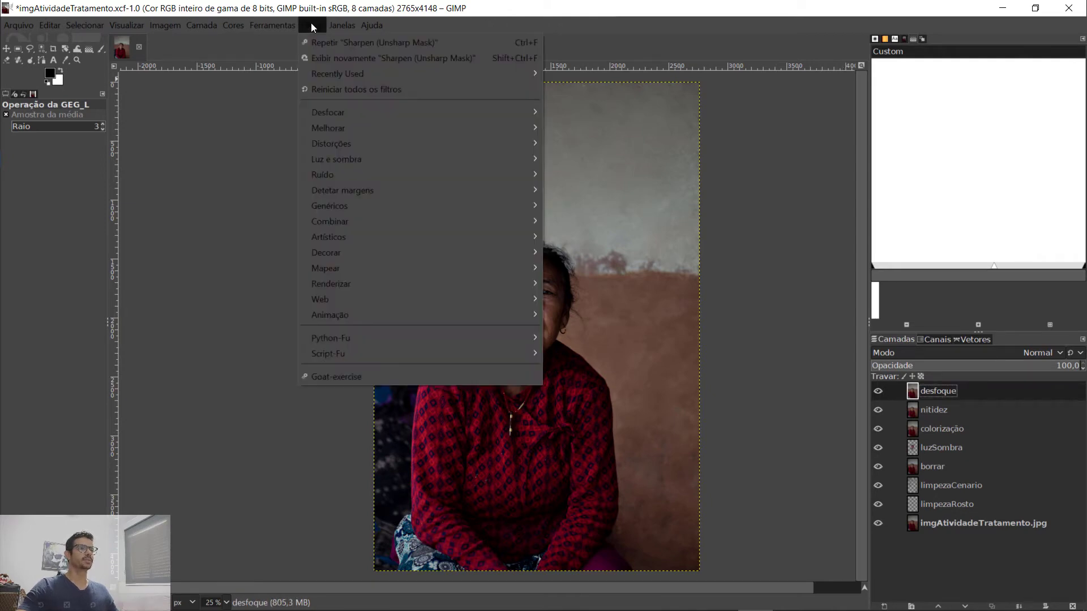
mouse_move(446, 112)
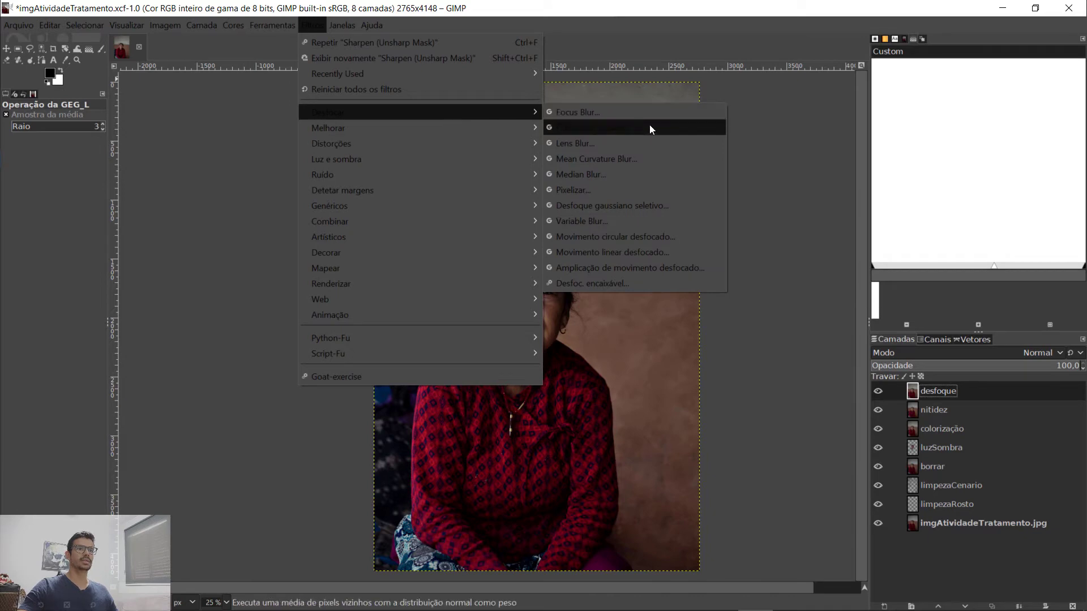
left_click(609, 127)
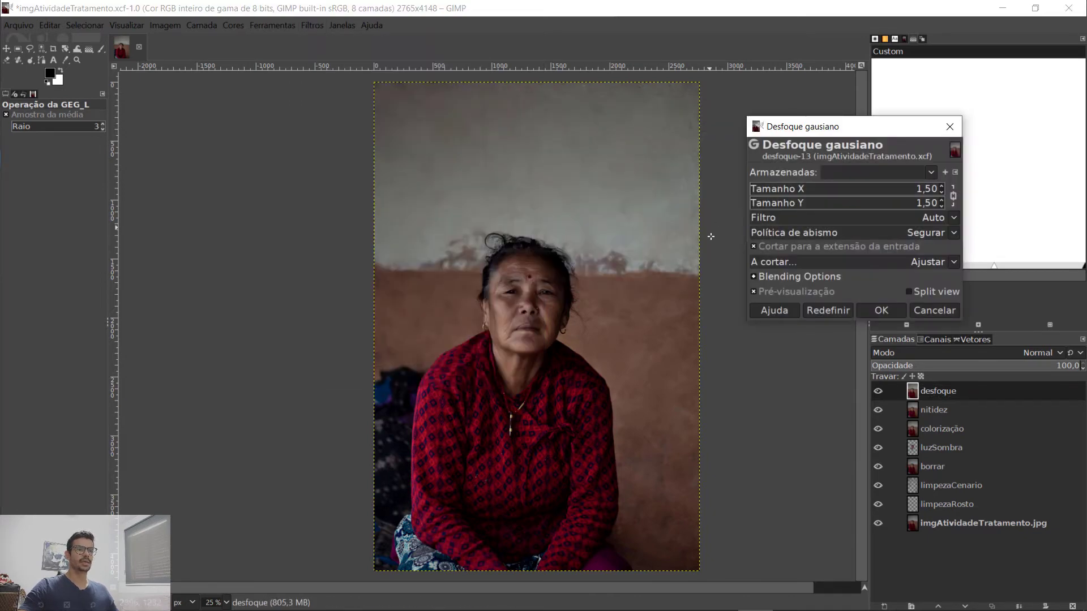
scroll(517, 310, "up", 3)
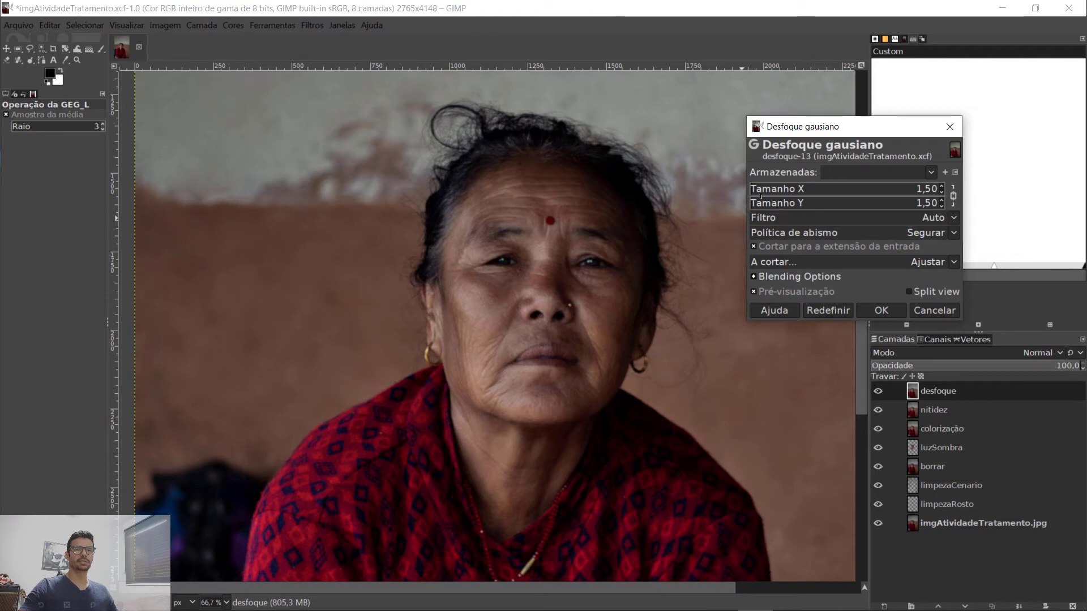
left_click_drag(754, 196, 803, 197)
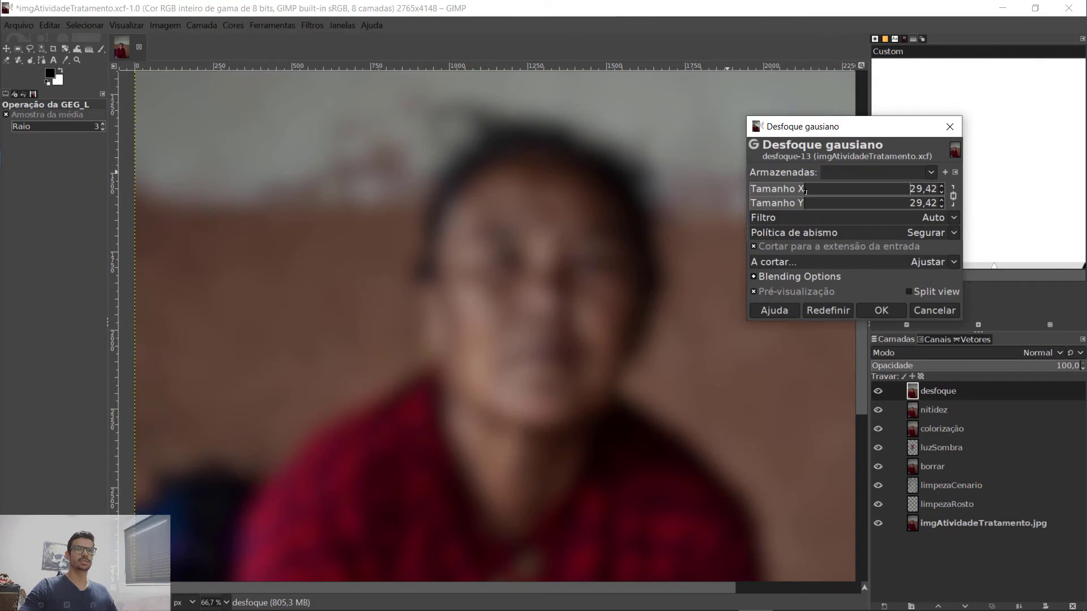
left_click_drag(806, 189, 760, 191)
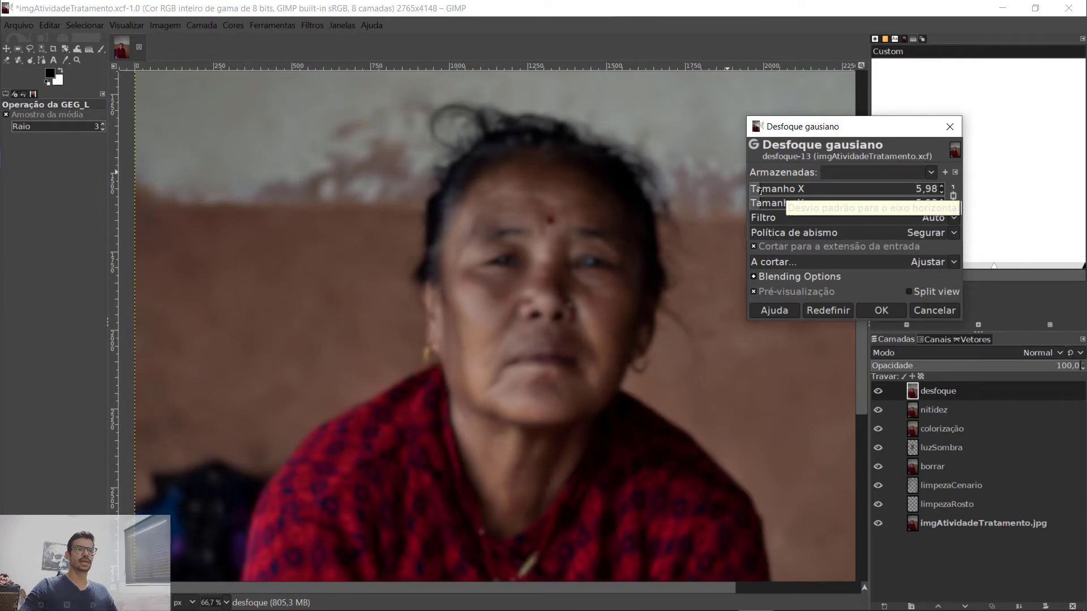
scroll(544, 340, "down", 2)
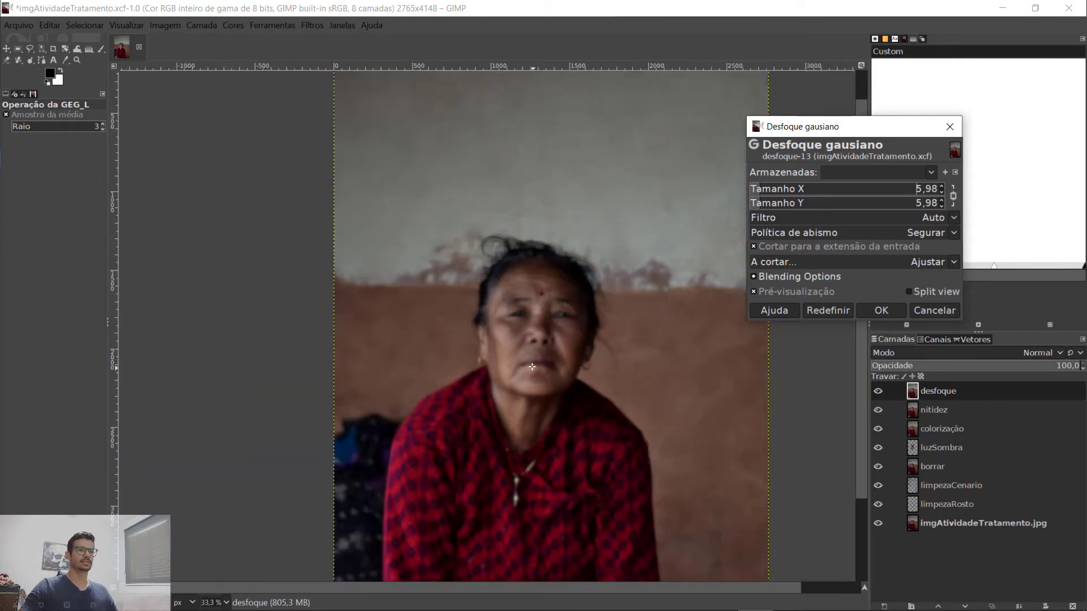
scroll(532, 366, "down", 2)
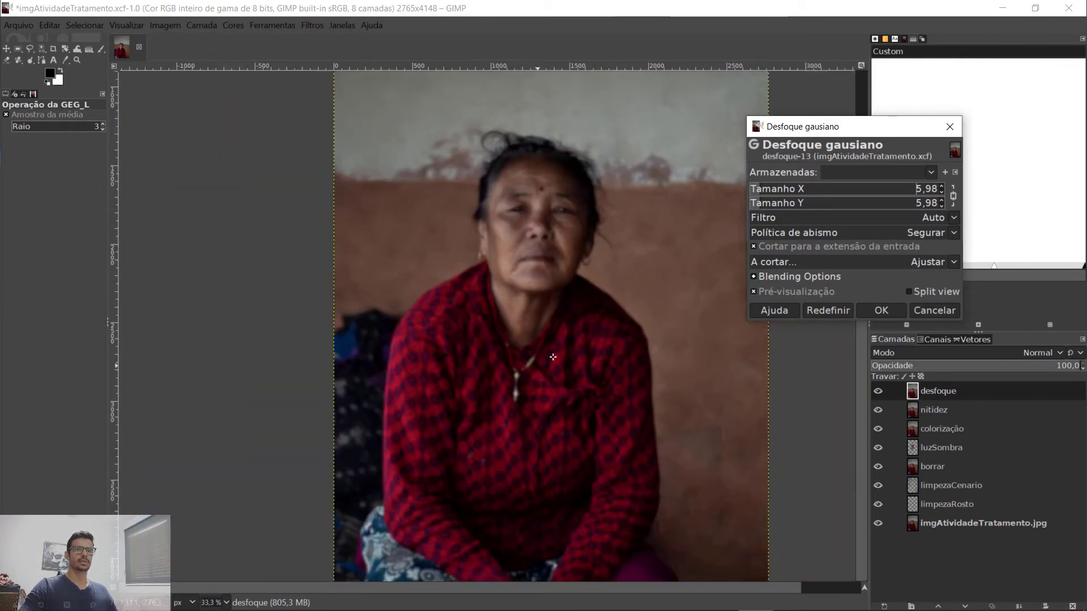
left_click(875, 311)
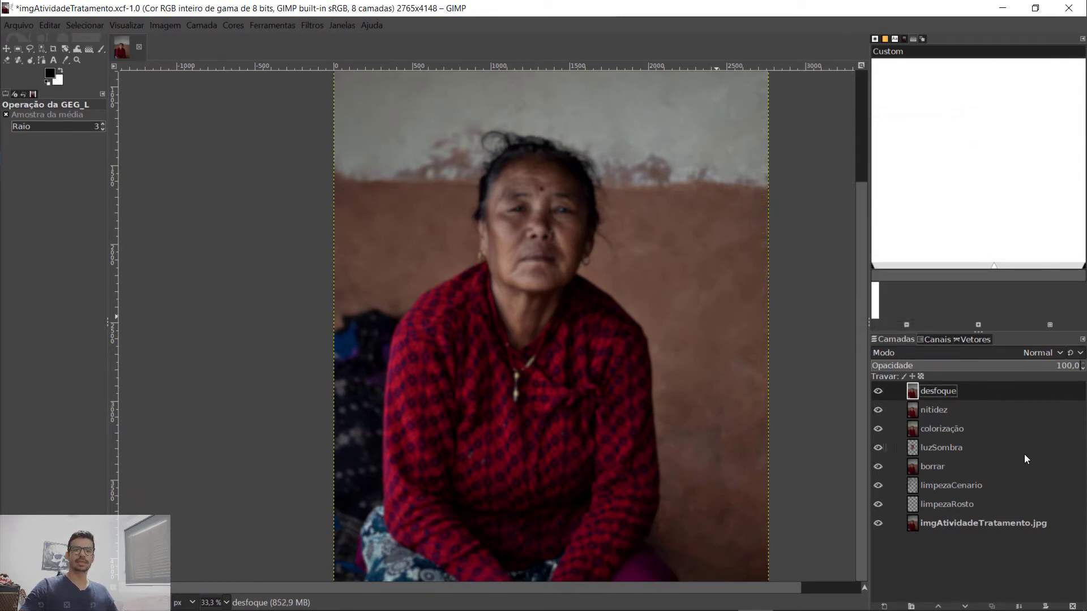
Add a white, full-opacity layer mask to the desfoque layer.
left_click(1045, 609)
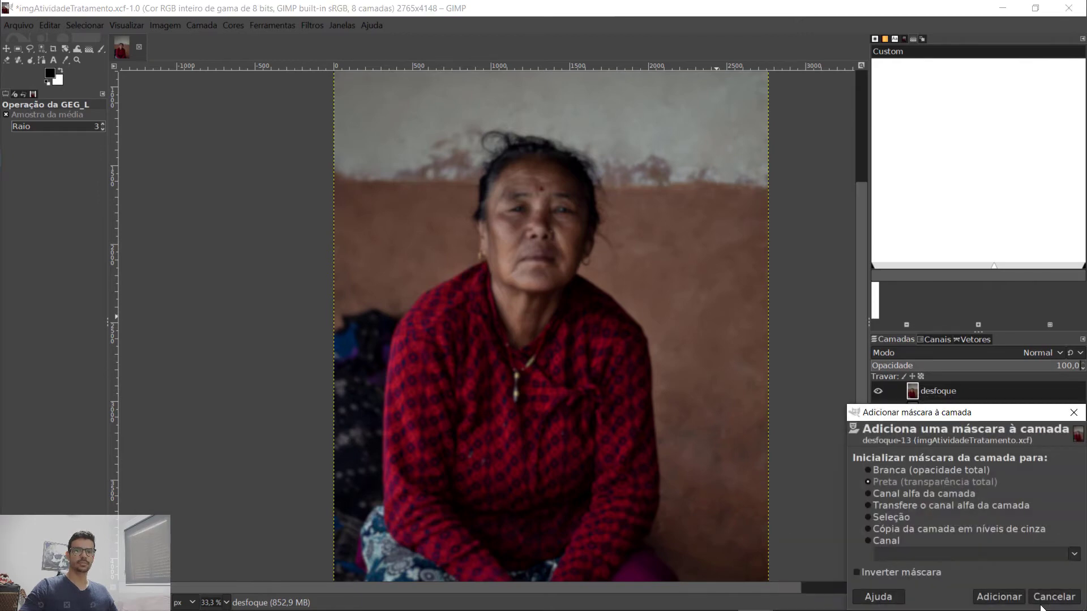
left_click(876, 481)
left_click(874, 473)
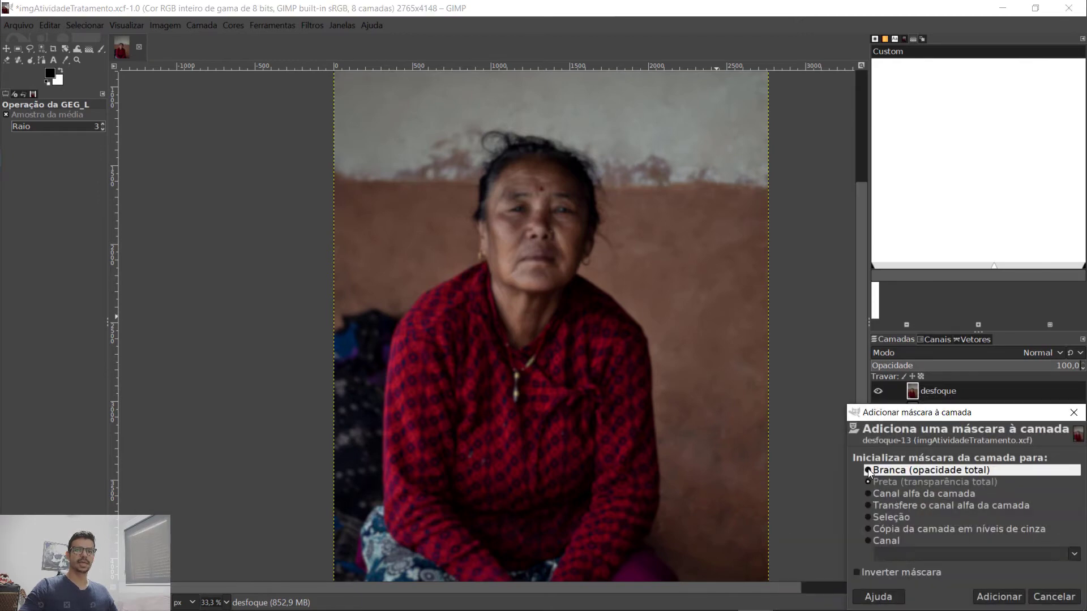
left_click(999, 597)
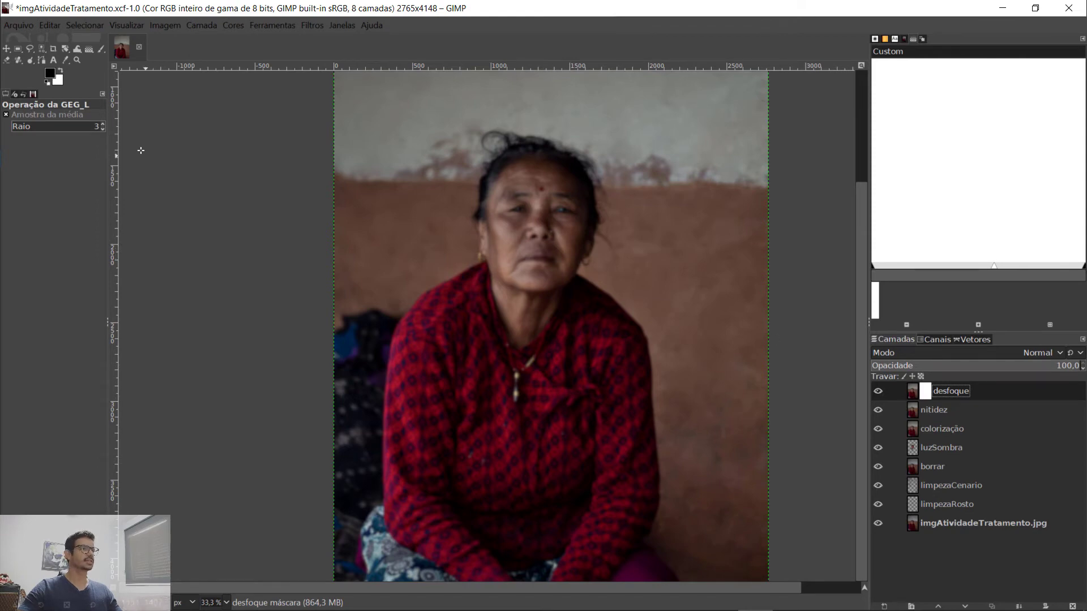
Paint black over the woman's face on the desfoque layer mask with the Hardness 050 brush at size 459.
left_click(101, 50)
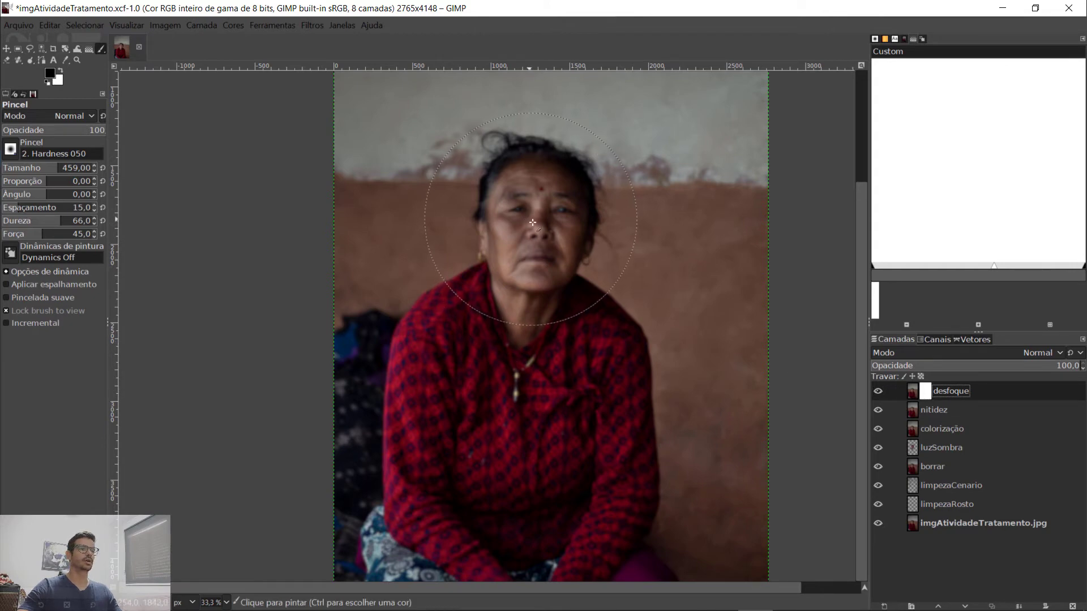
scroll(543, 273, "up", 2)
scroll(543, 274, "down", 5)
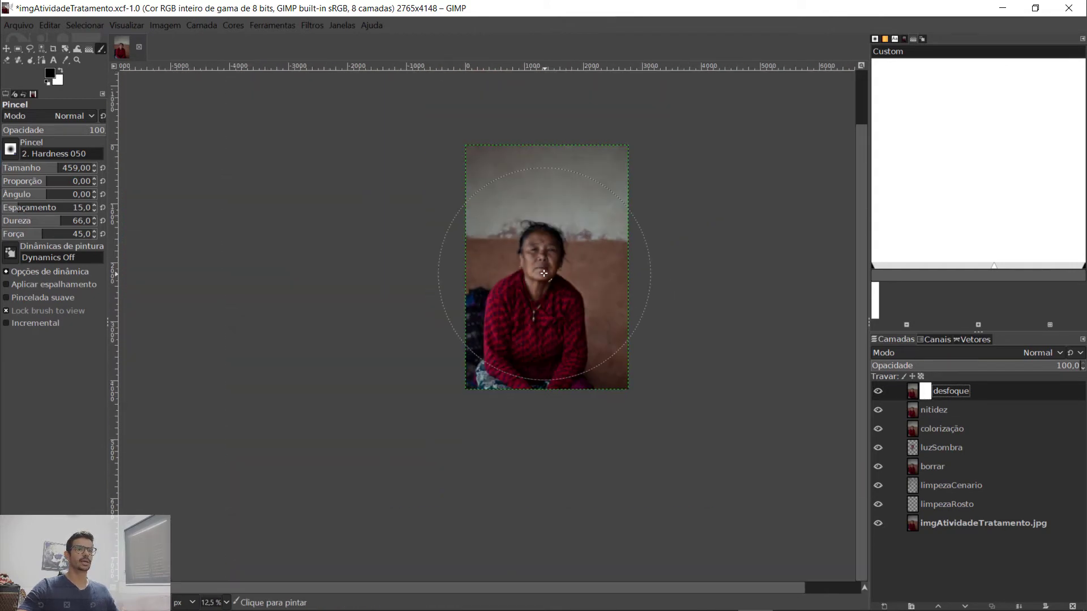
scroll(543, 263, "up", 1)
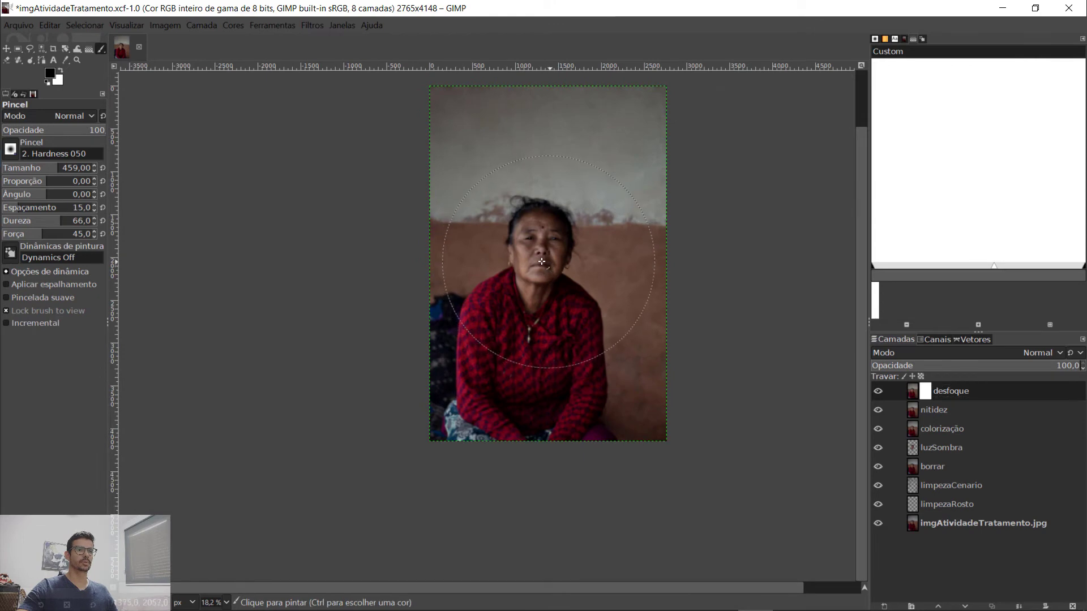
left_click(536, 254)
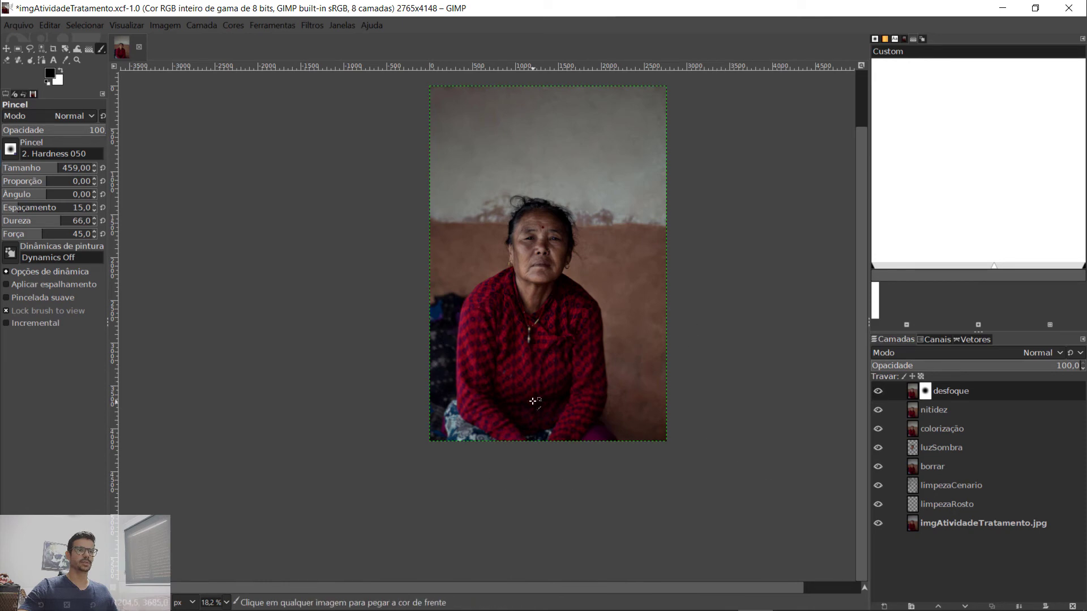
Examine the blur on the blouse and necklace up close with the desfoque layer off and on.
scroll(535, 399, "up", 5)
scroll(535, 401, "down", 1)
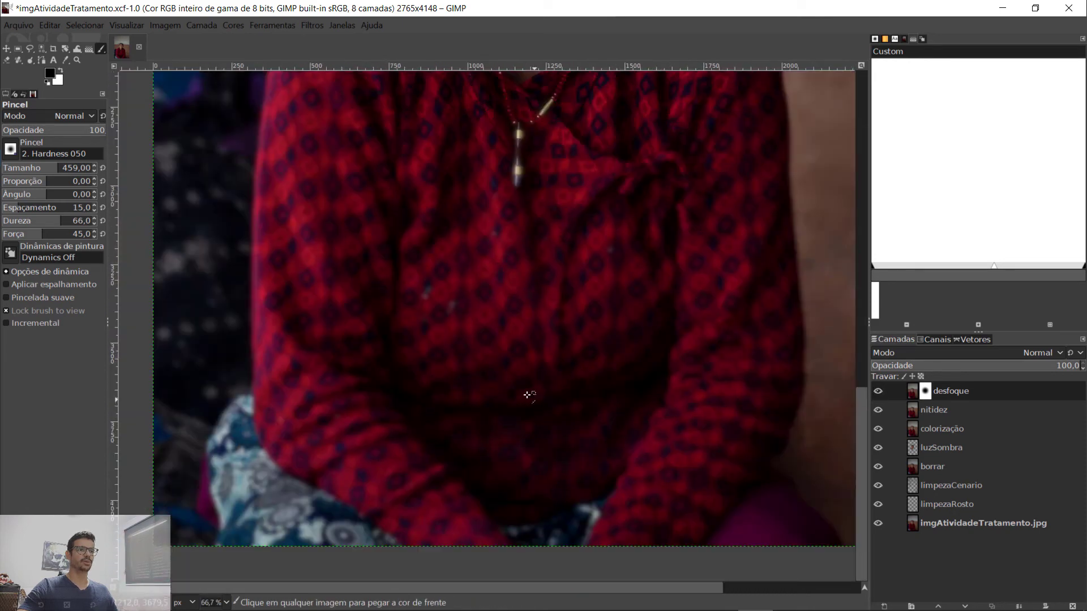
left_click(878, 391)
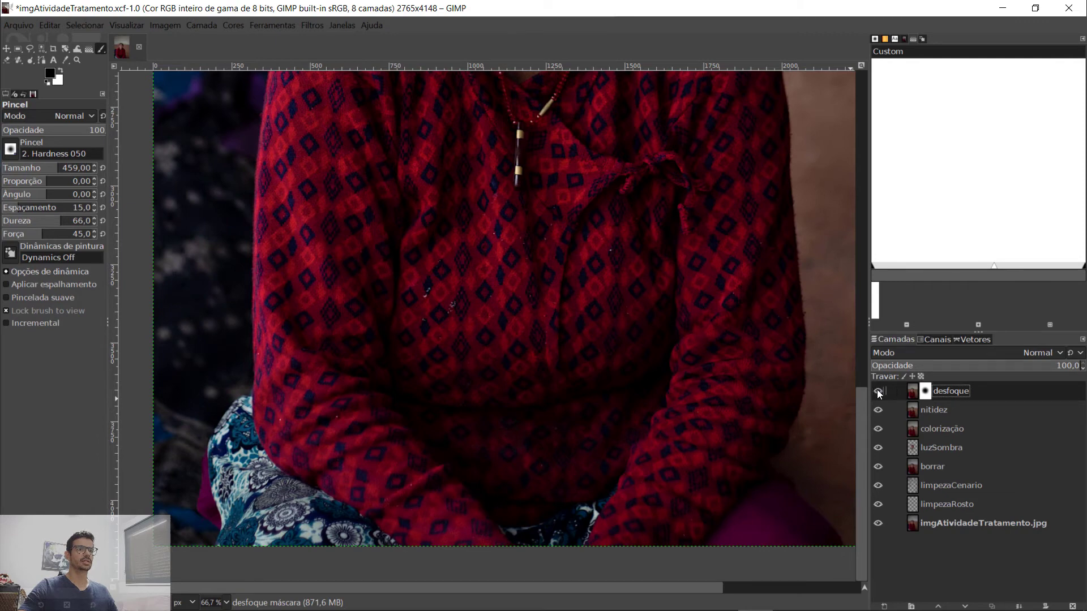
left_click(878, 392)
left_click(878, 391)
left_click(878, 391)
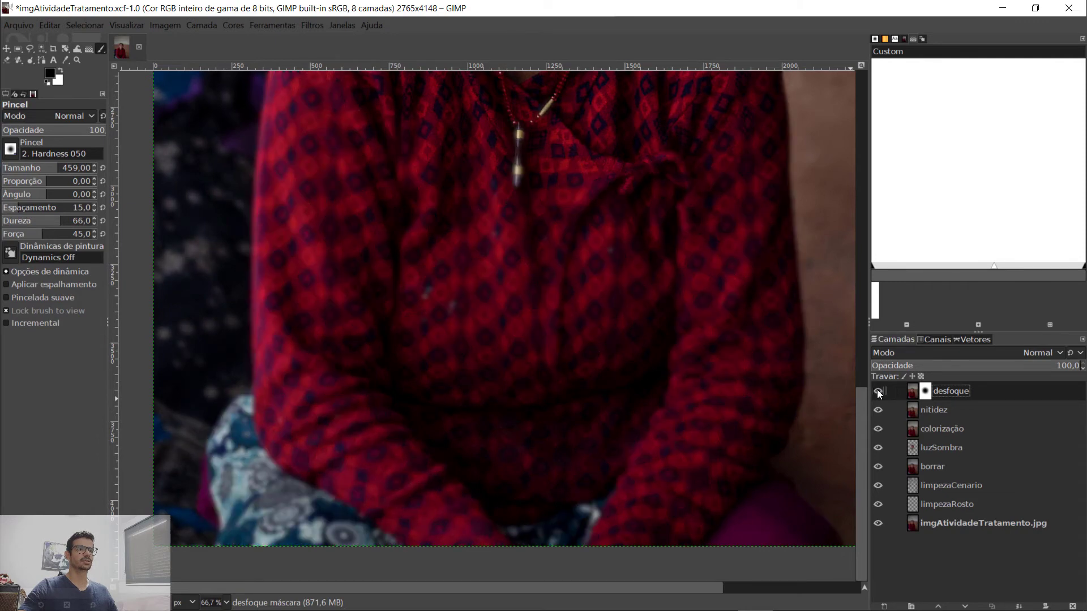
Compare the face and its surroundings with the desfoque layer off and on, and review the whole portrait.
scroll(679, 498, "up", 10)
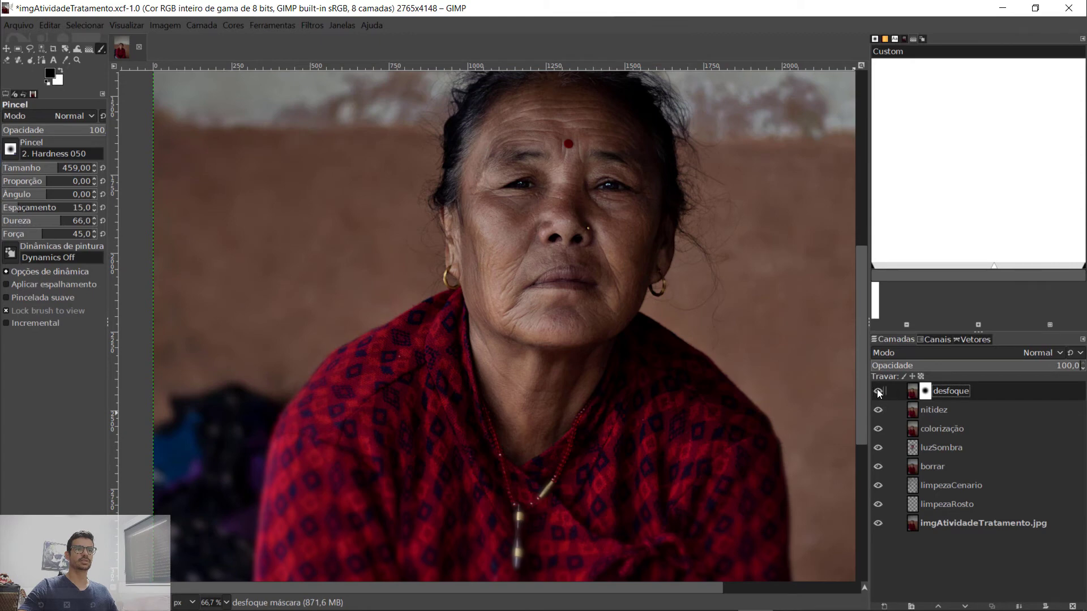
left_click(878, 391)
left_click(878, 392)
left_click(878, 391)
left_click(878, 391)
scroll(679, 447, "down", 3)
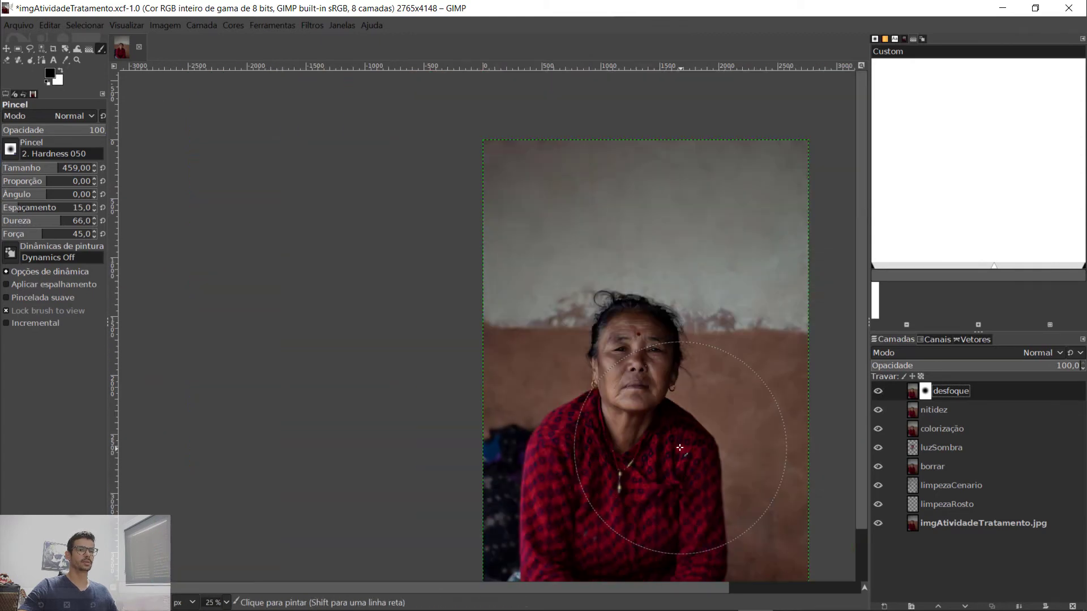
scroll(786, 427, "down", 2)
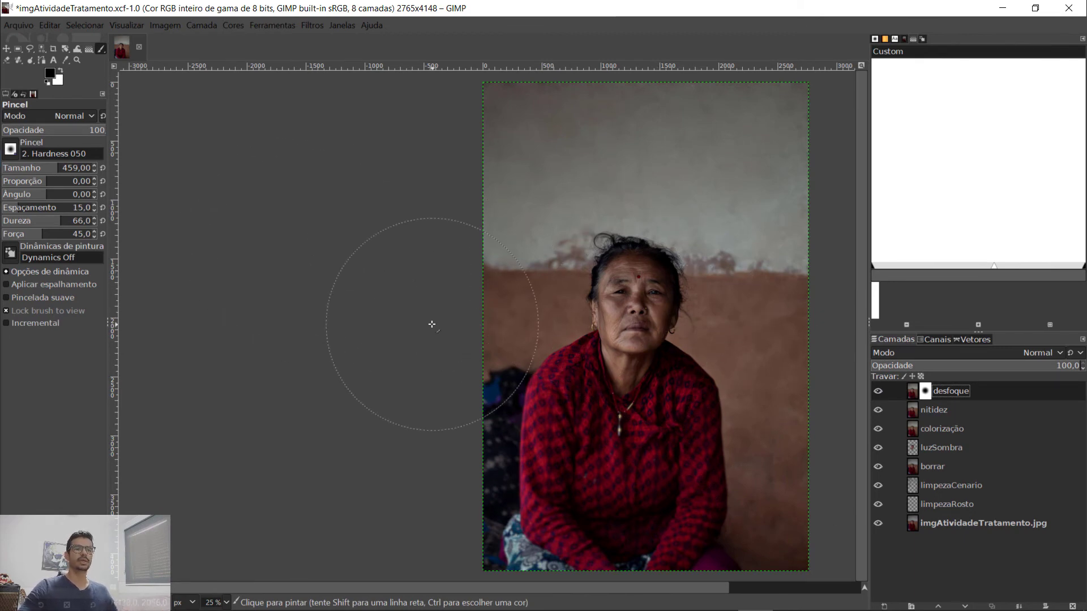
scroll(498, 591, "right", 5)
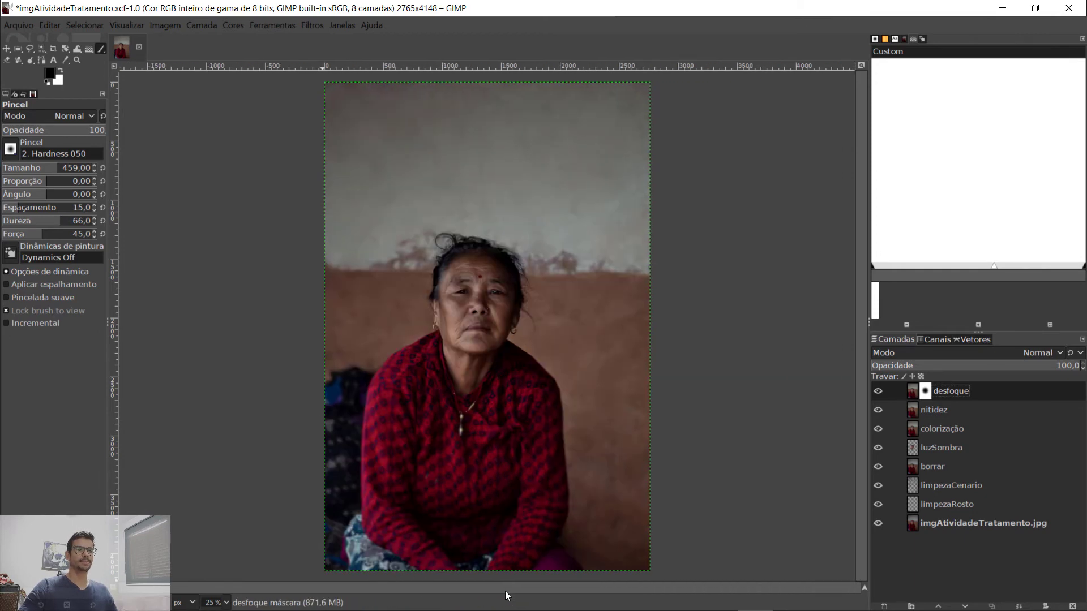
scroll(558, 456, "down", 1)
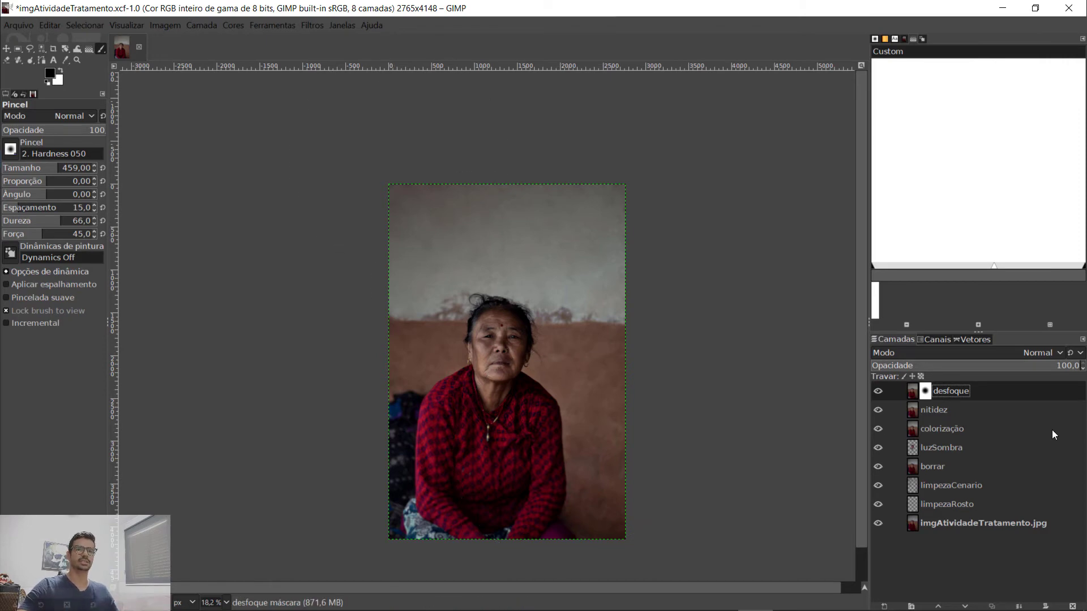
Create a new layer from the visible image above desfoque and name it "vinheta".
right_click(957, 394)
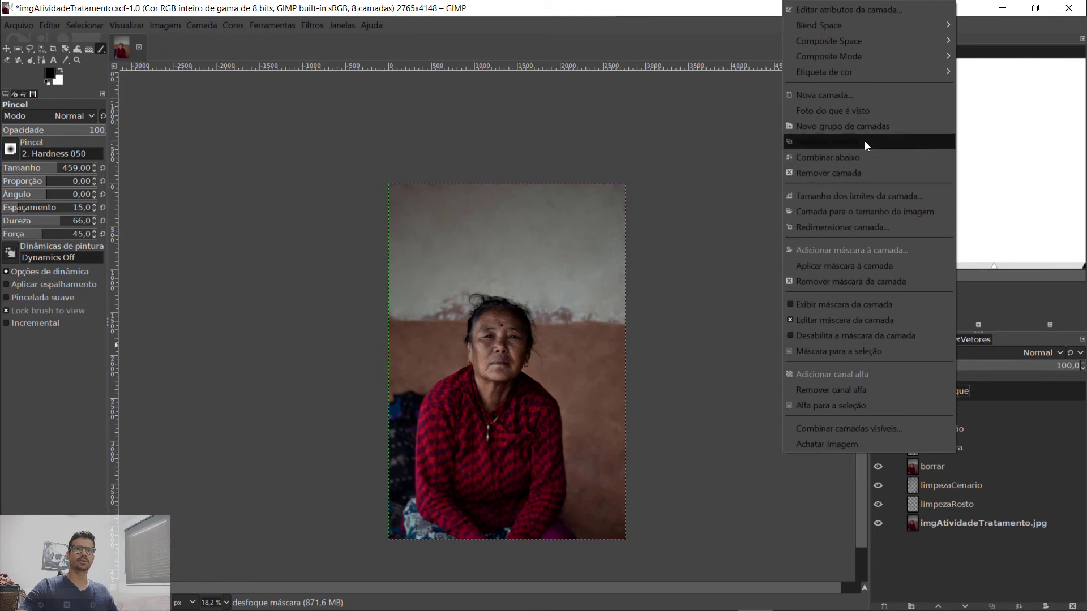
left_click(843, 111)
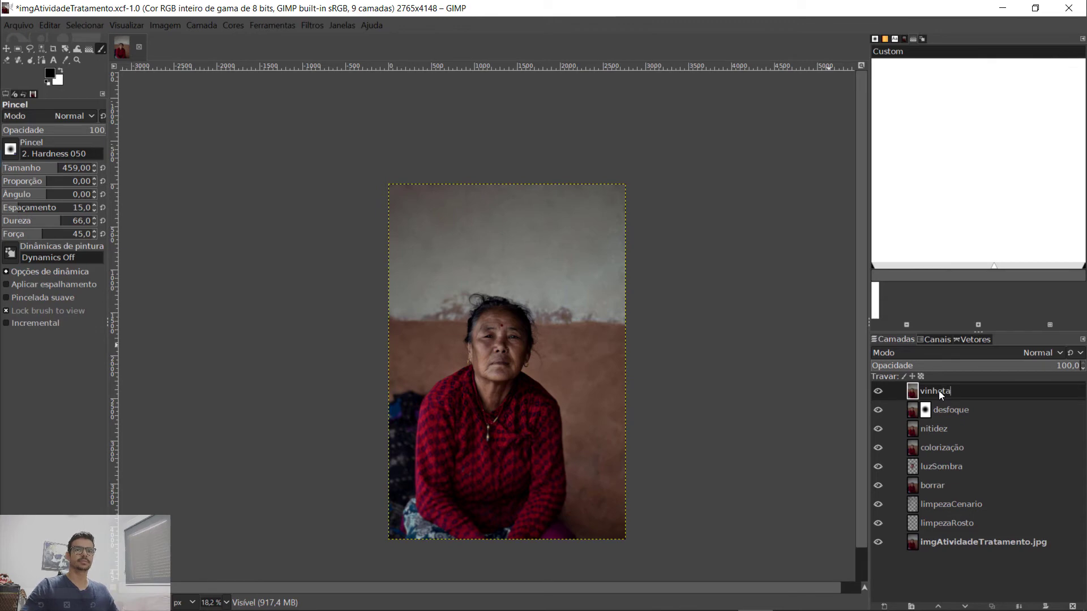
key("Return")
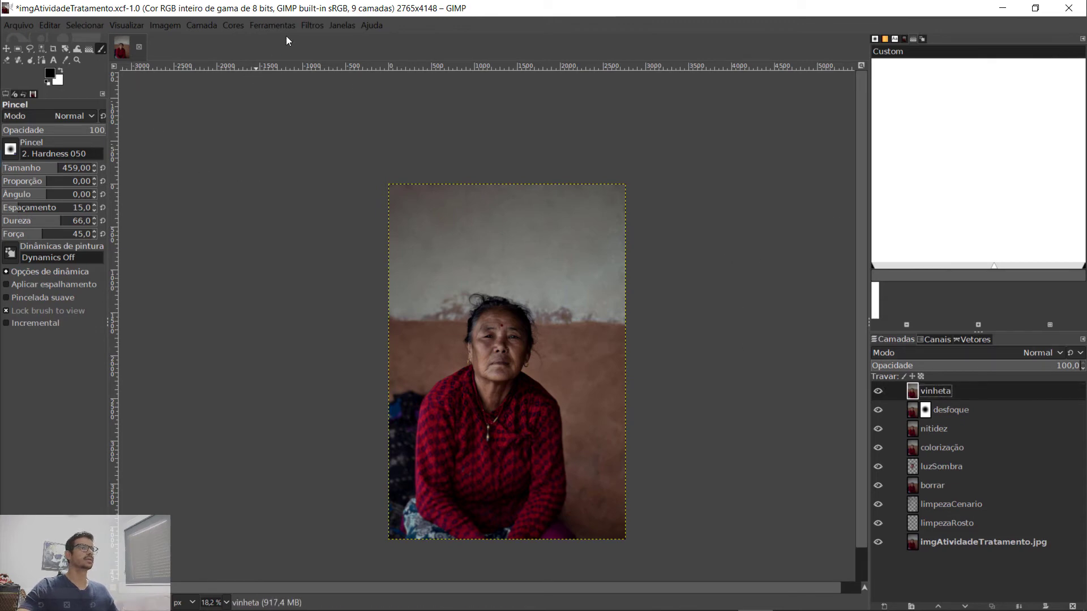
Start a Vignette filter on the vinheta layer and move its centre onto the face, at X 0,466 and Y 0,448.
left_click(311, 25)
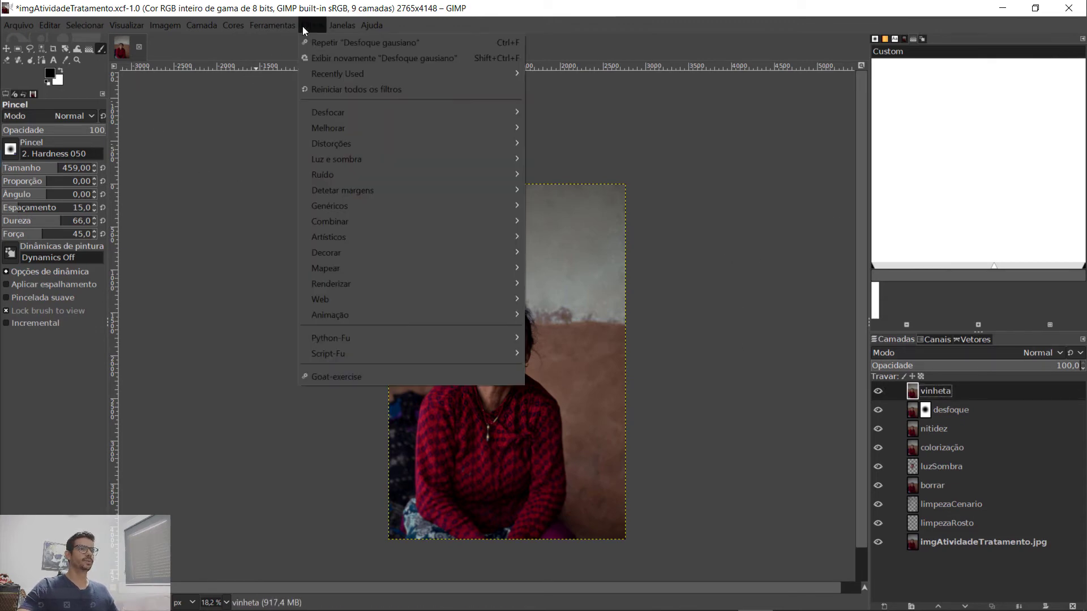
mouse_move(440, 207)
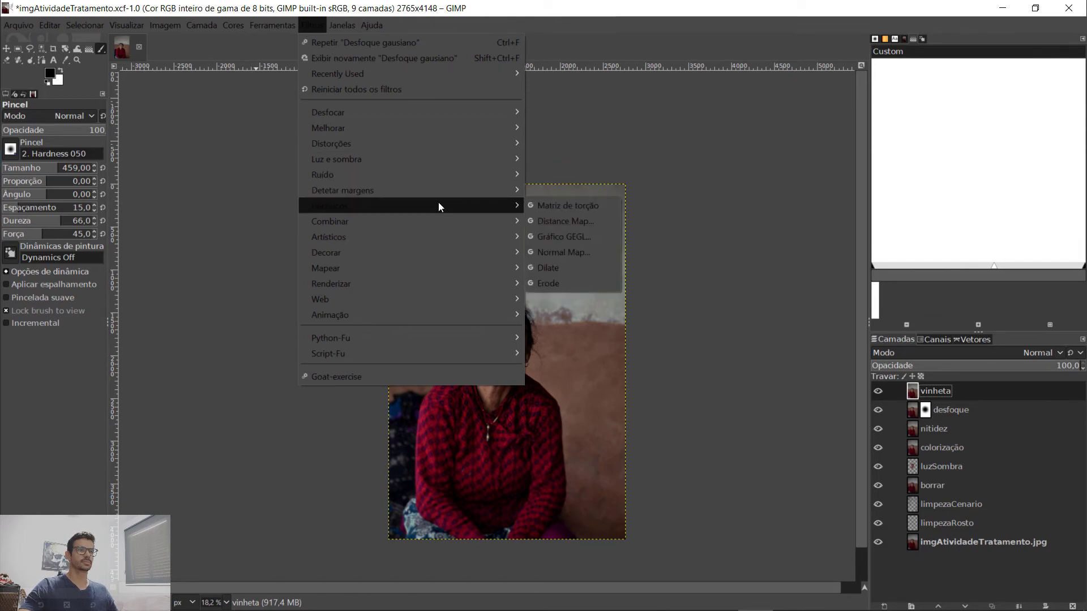
mouse_move(433, 162)
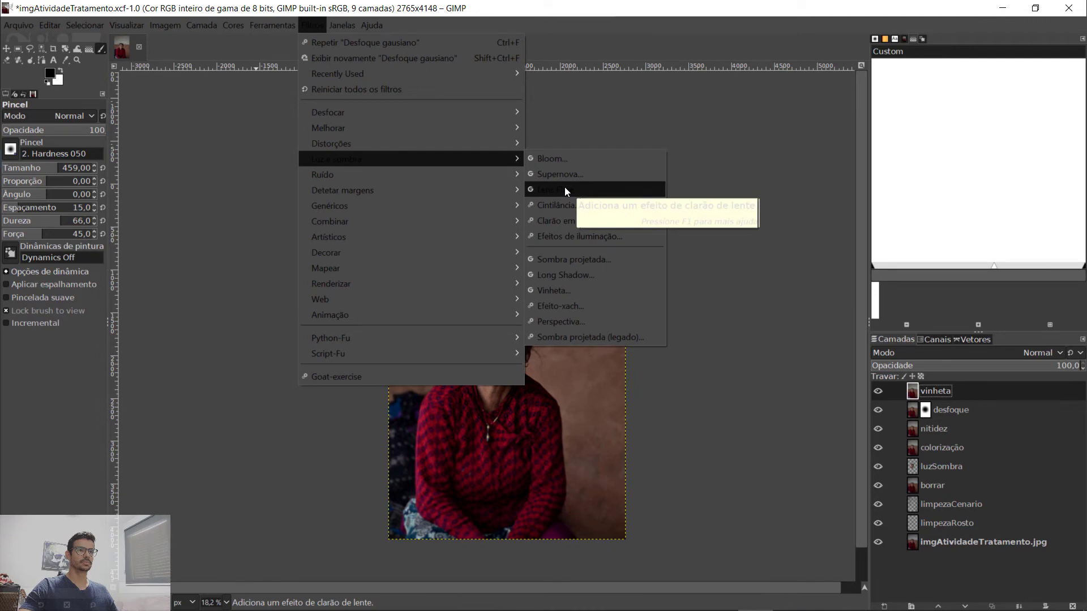
left_click(559, 290)
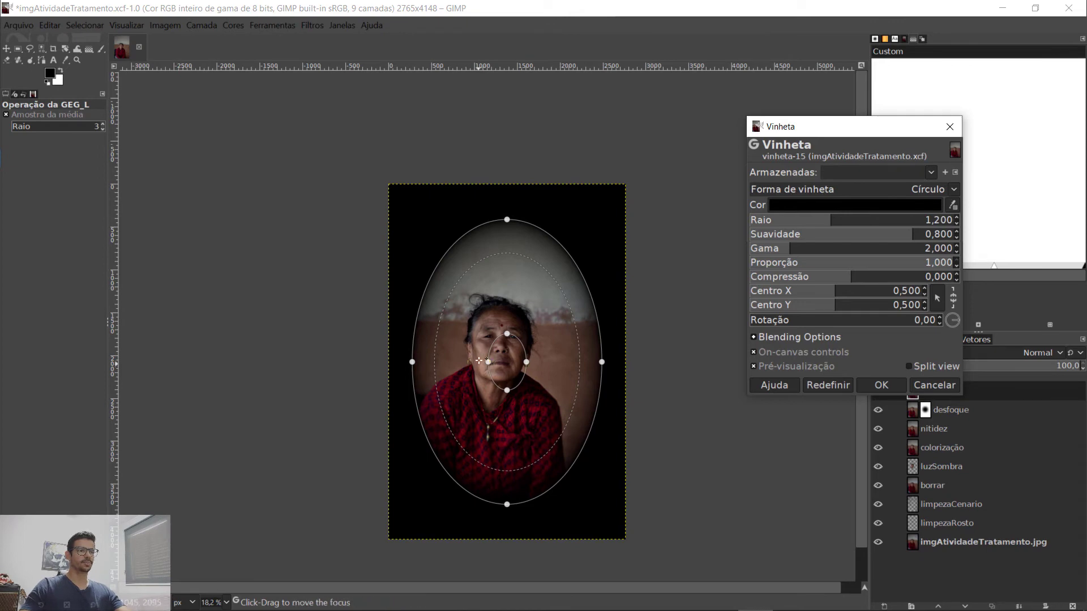
left_click(509, 362)
left_click_drag(509, 362, 486, 332)
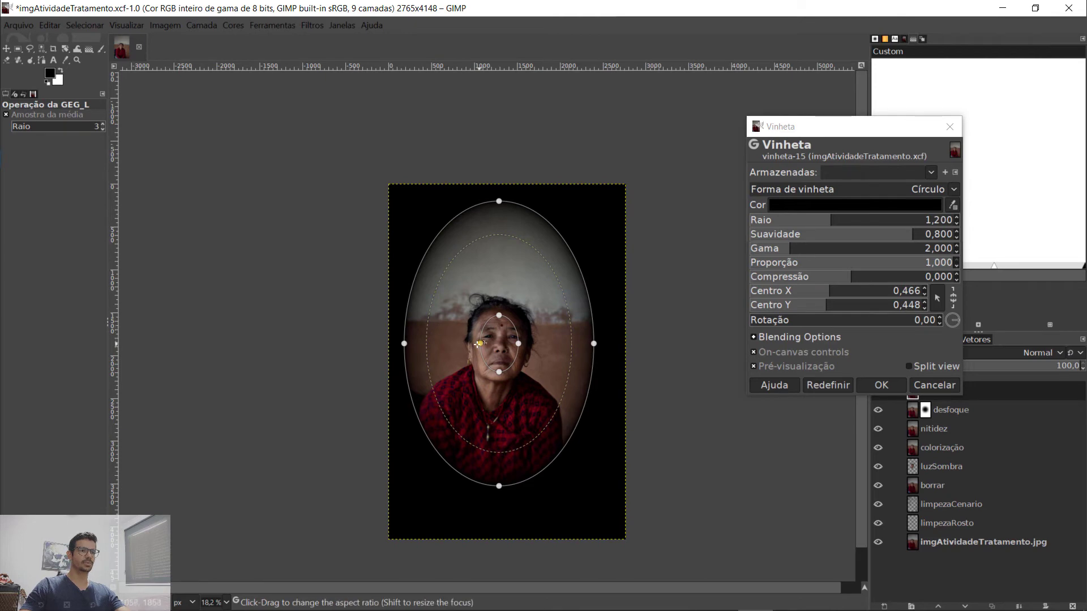
Enlarge the vignette to a radius of 1,681, with softness 0,611, gamma 2,500, proportion 1,000 and squeeze 0,227.
left_click_drag(479, 344, 530, 311)
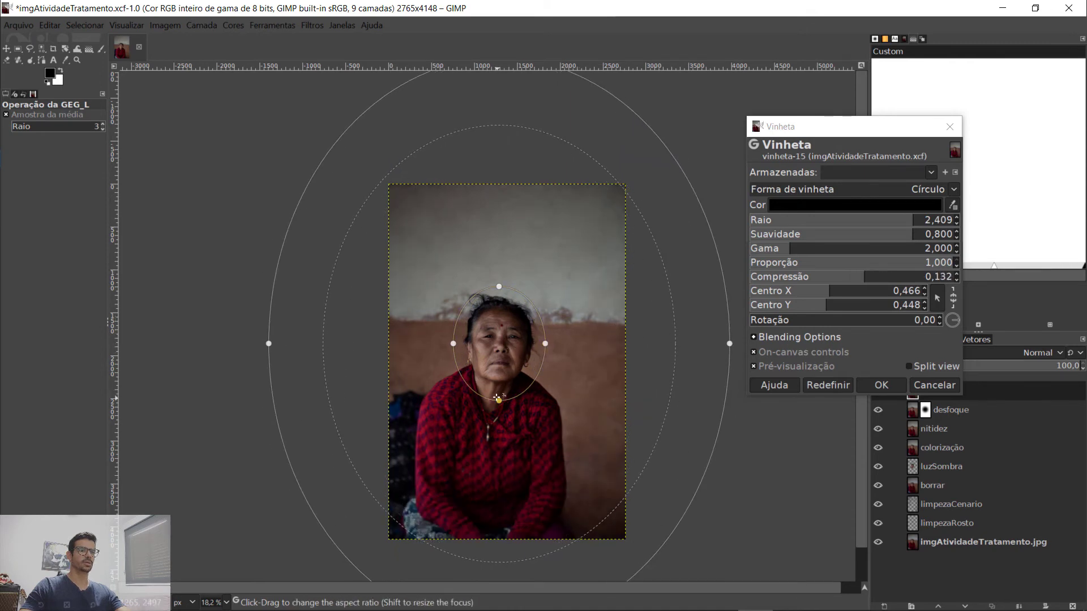
left_click_drag(499, 400, 499, 389)
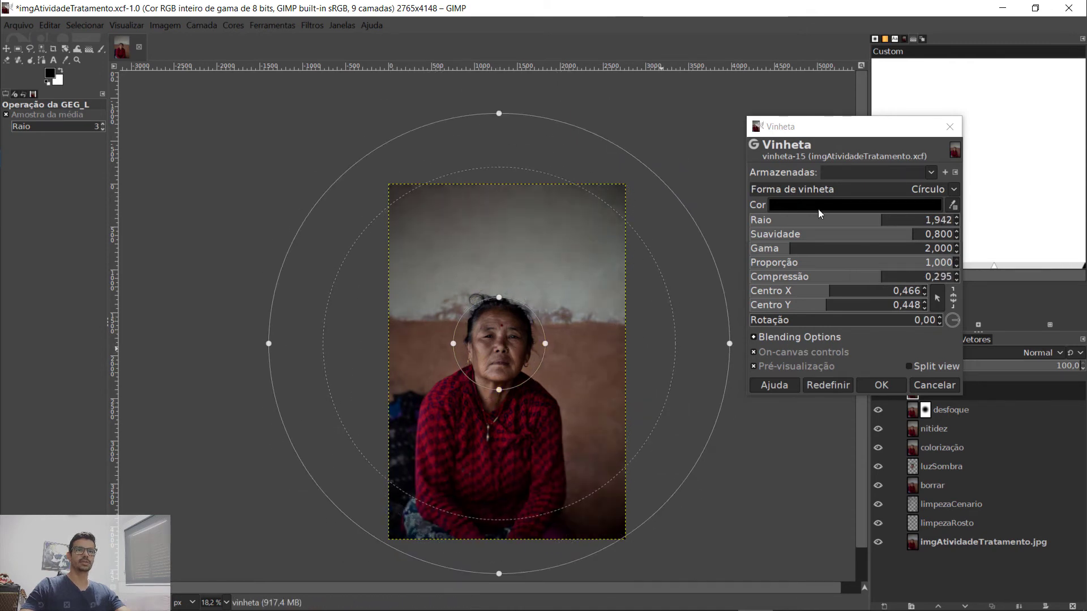
mouse_move(880, 227)
left_mouse_down()
mouse_move(819, 221)
mouse_move(866, 223)
left_mouse_up()
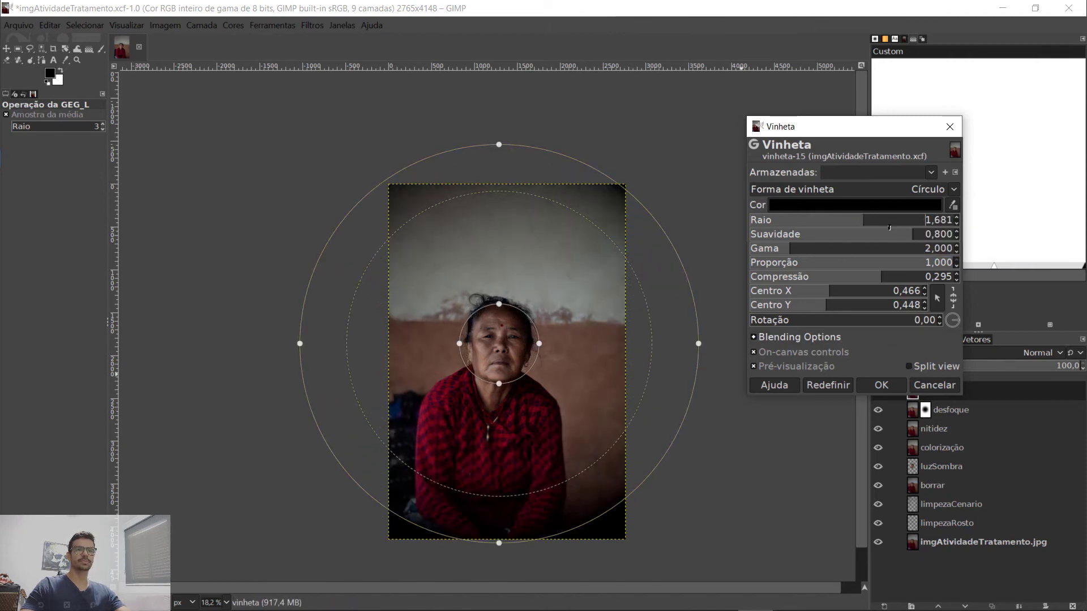
left_click_drag(912, 235, 874, 239)
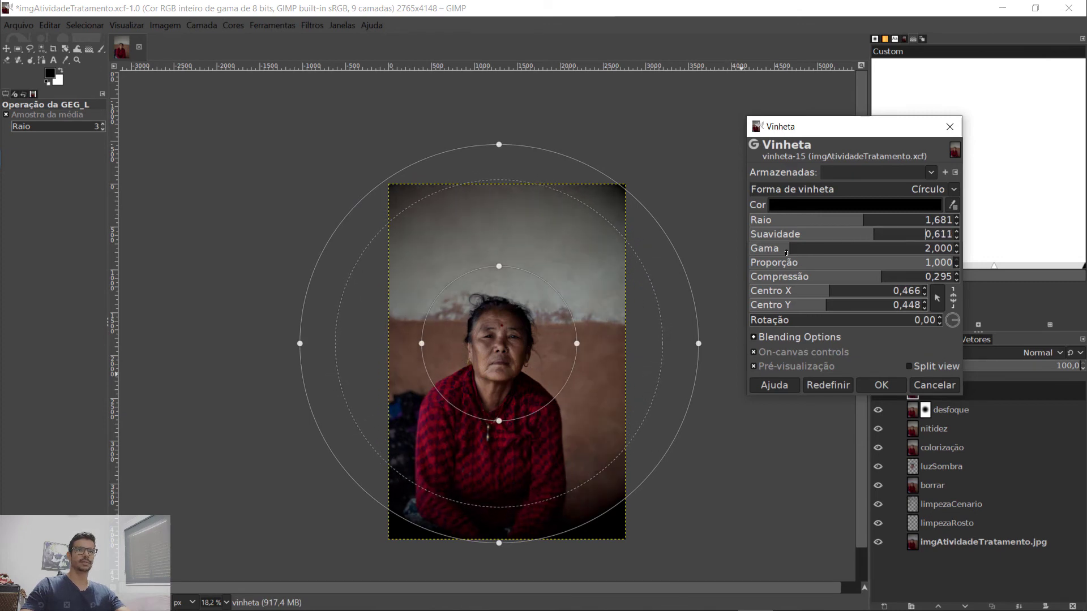
mouse_move(786, 252)
left_mouse_down()
mouse_move(796, 251)
mouse_move(753, 251)
mouse_move(800, 254)
left_mouse_up()
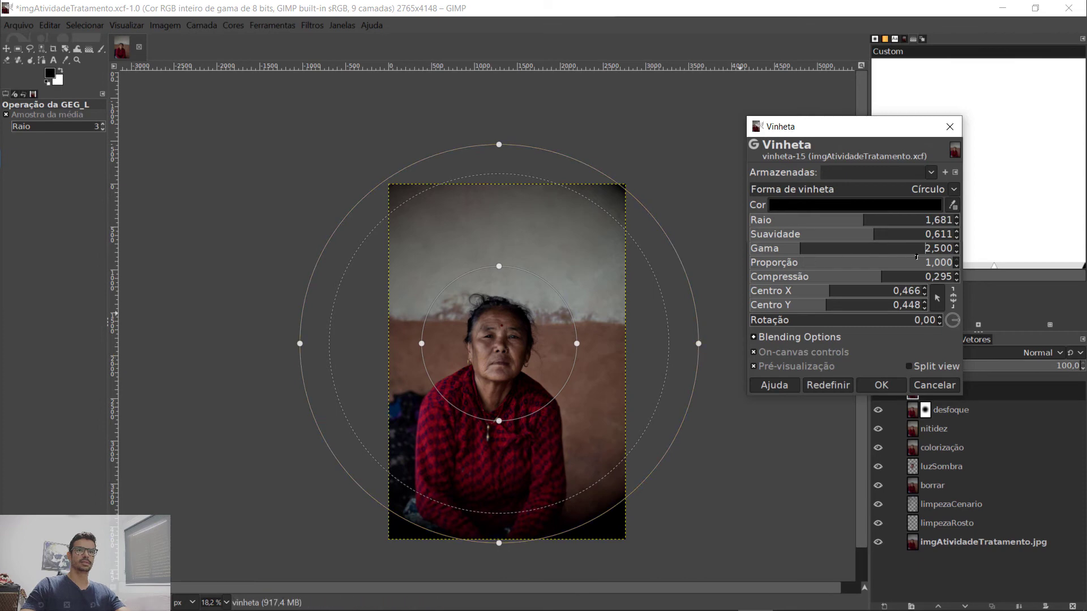
mouse_move(947, 264)
left_mouse_down()
mouse_move(901, 265)
mouse_move(955, 264)
left_mouse_up()
left_click_drag(883, 279, 875, 280)
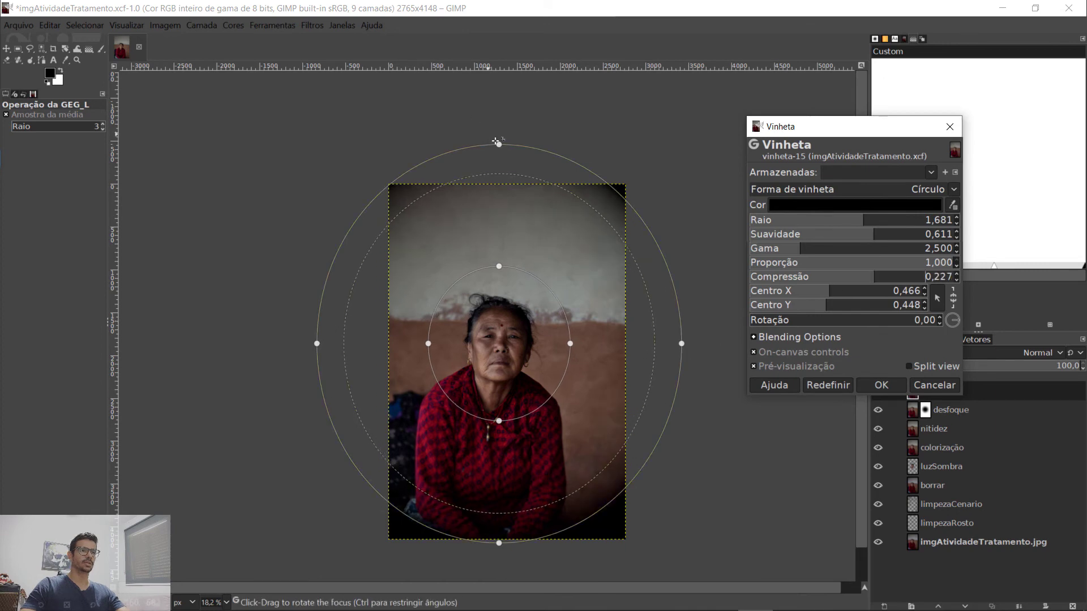
Refine the vignette to radius 1,820, softness 0,643, gamma 2,870 and squeeze 0,233, and apply it.
left_click_drag(498, 145, 499, 118)
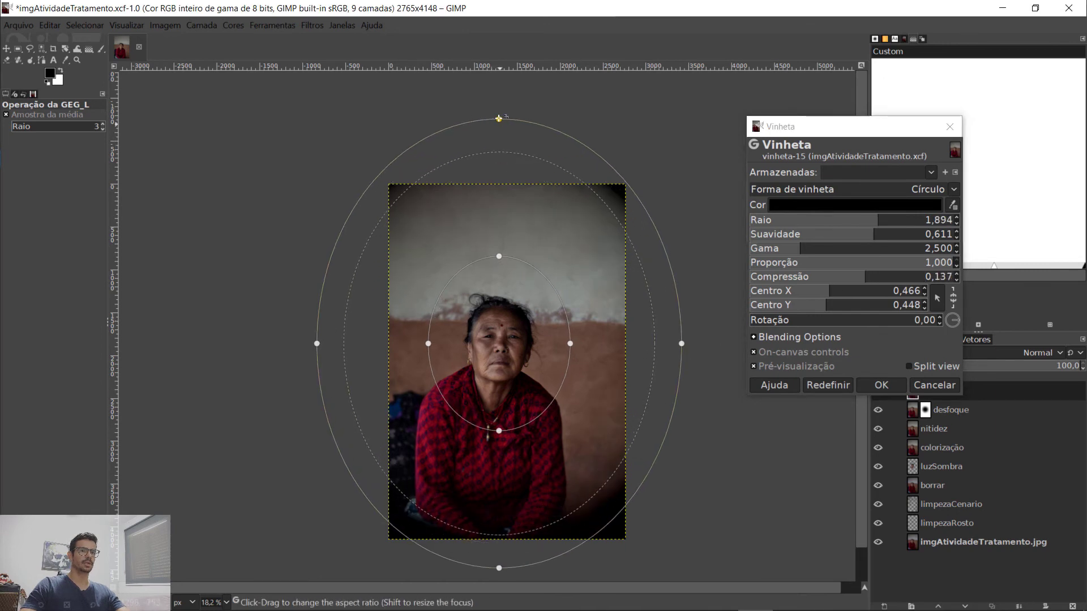
left_click_drag(682, 344, 698, 344)
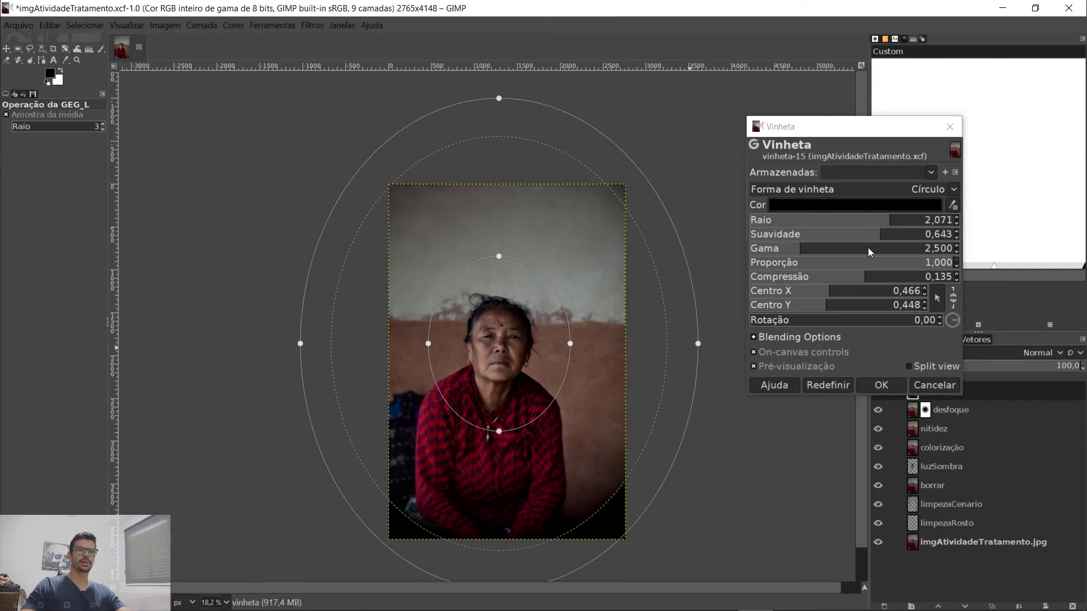
mouse_move(817, 255)
left_mouse_down()
mouse_move(769, 249)
mouse_move(807, 253)
left_mouse_up()
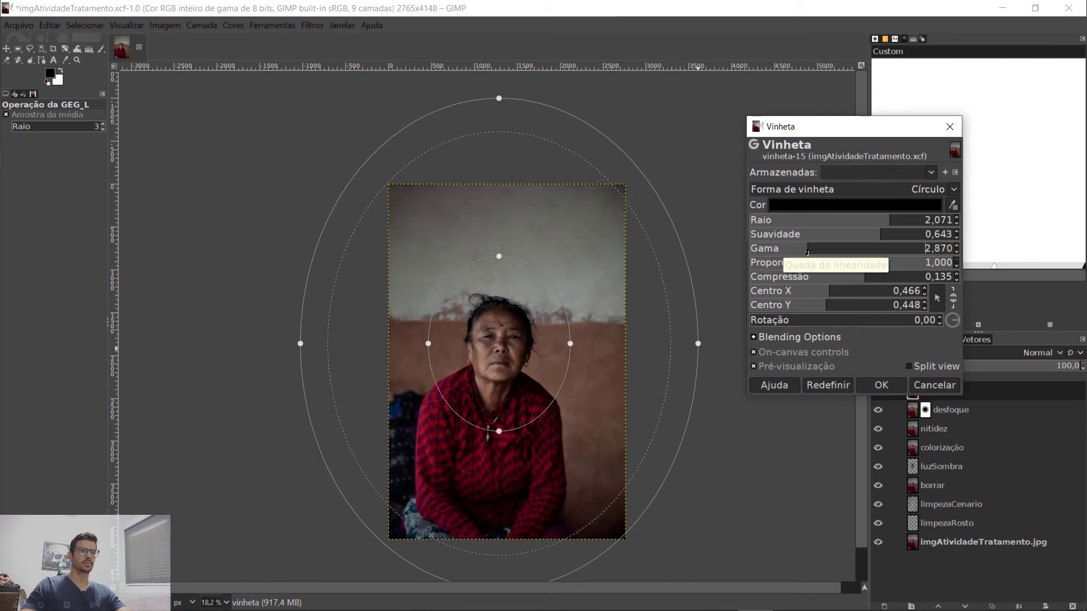
left_click_drag(498, 257, 499, 267)
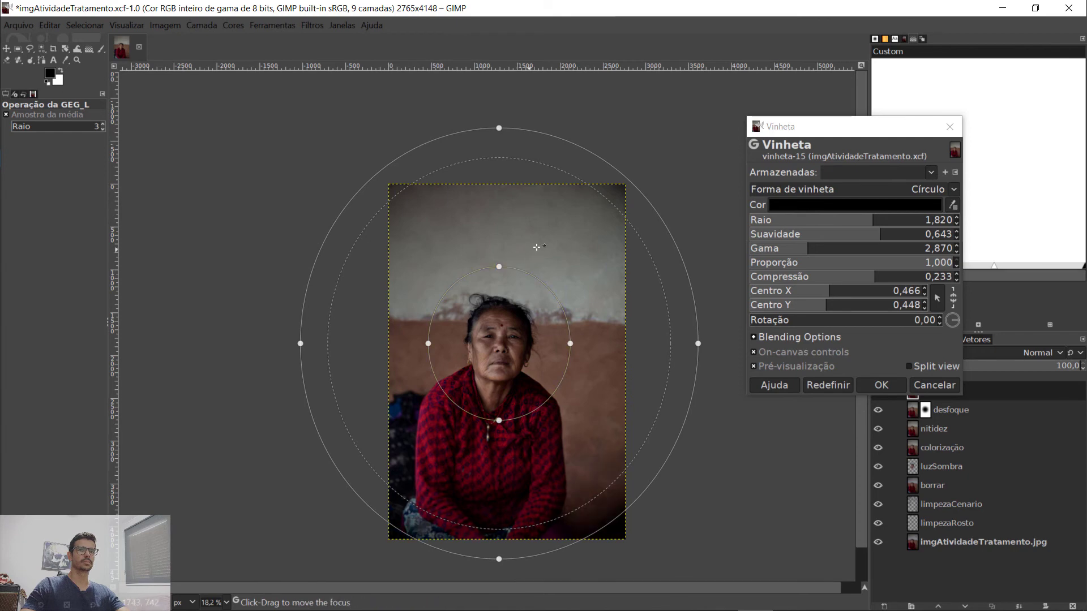
left_click(898, 385)
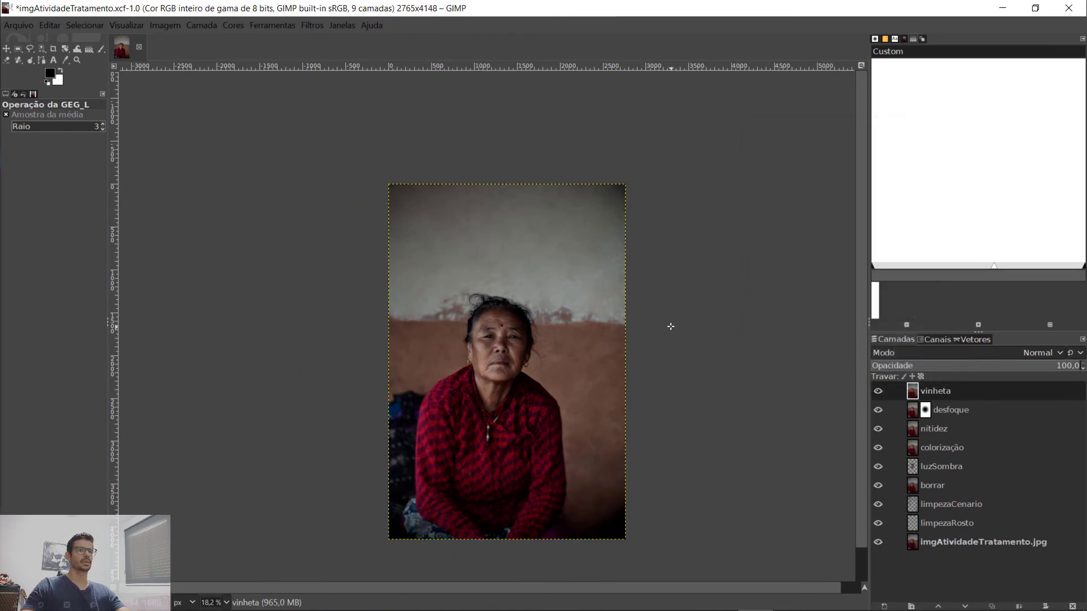
Compare the portrait with the vinheta layer off and on, and review the whole image enlarged.
left_click(877, 390)
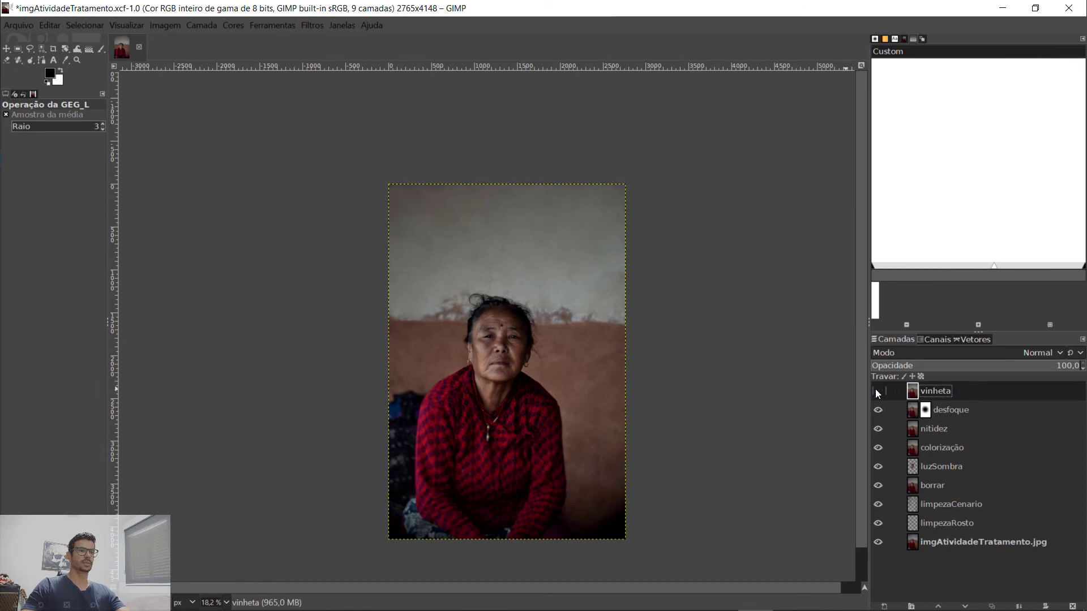
left_click(878, 392)
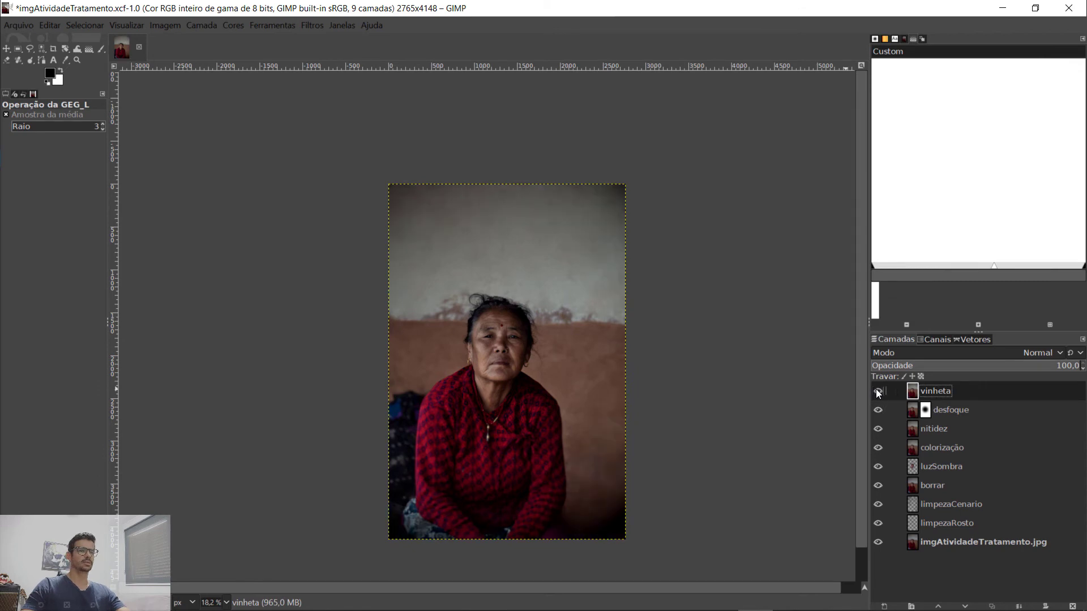
left_click(877, 390)
left_click(877, 390)
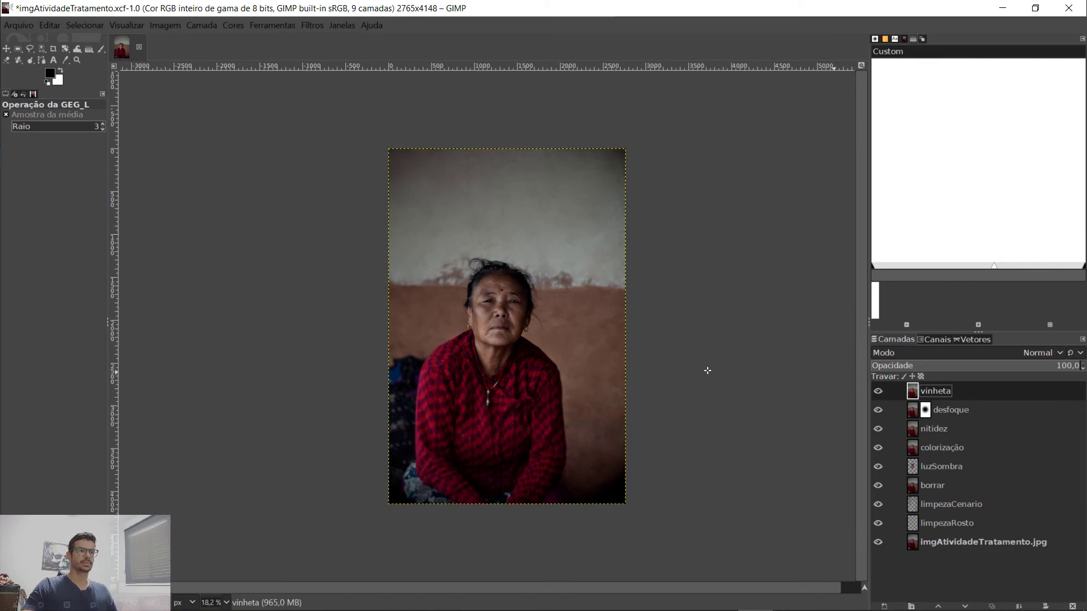
scroll(575, 379, "up", 1)
left_click_drag(862, 378, 857, 357)
left_click_drag(508, 589, 501, 589)
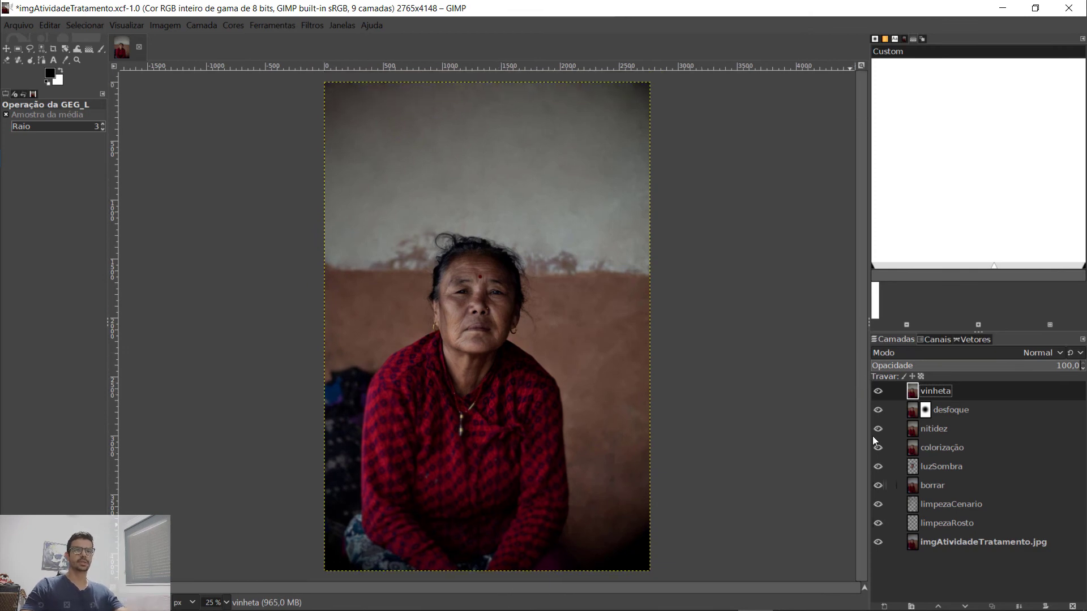
Hide every layer above the original photo, then show limpezaRosto and limpezaCenario again to review the face and background clean-up.
left_click_drag(878, 395, 877, 521)
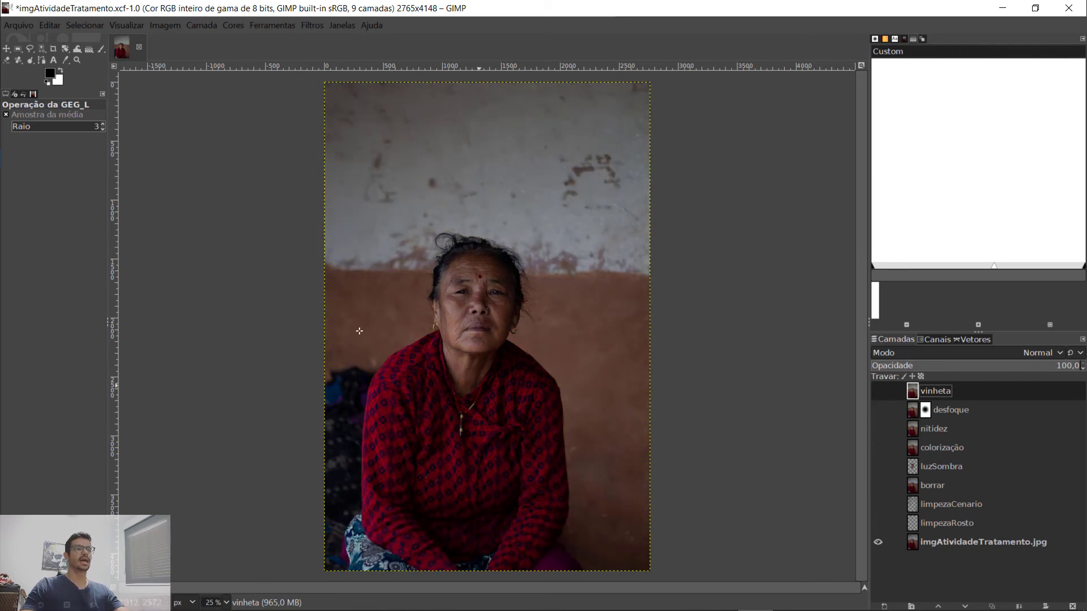
scroll(484, 312, "up", 3)
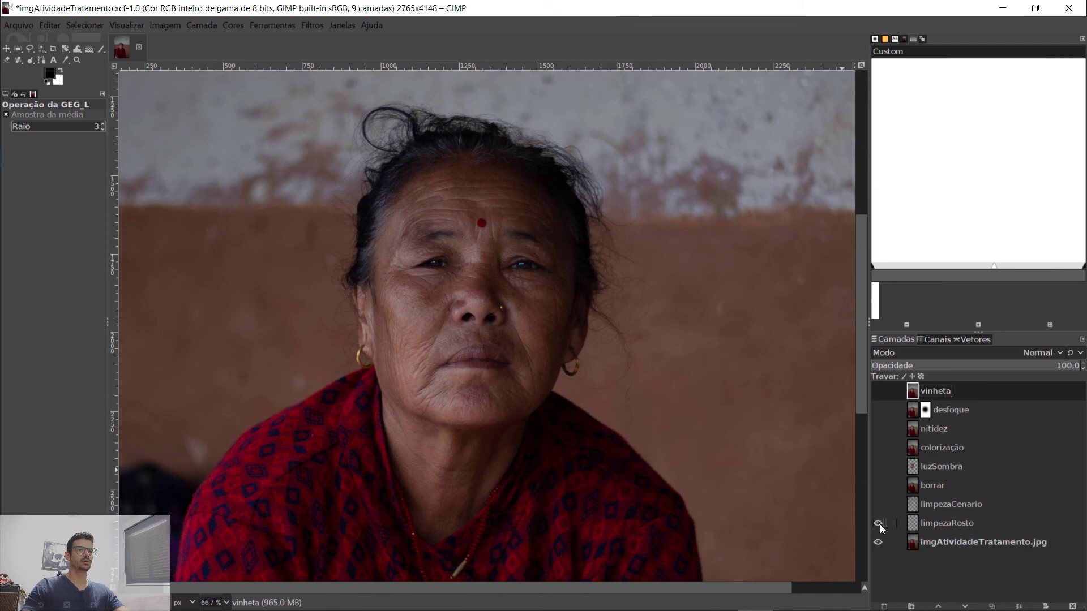
scroll(709, 426, "down", 3)
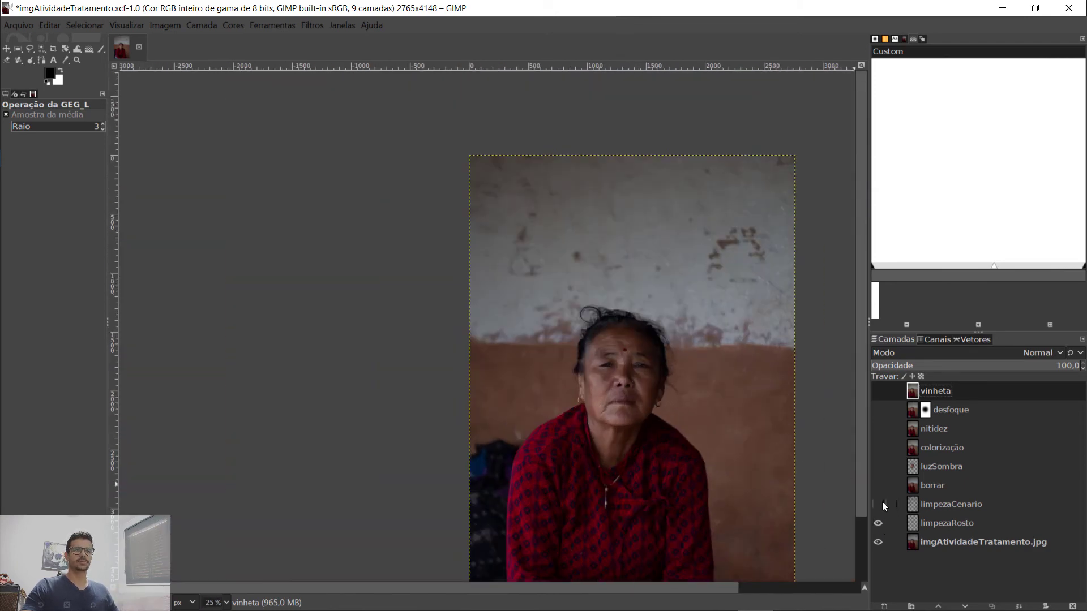
left_click(879, 504)
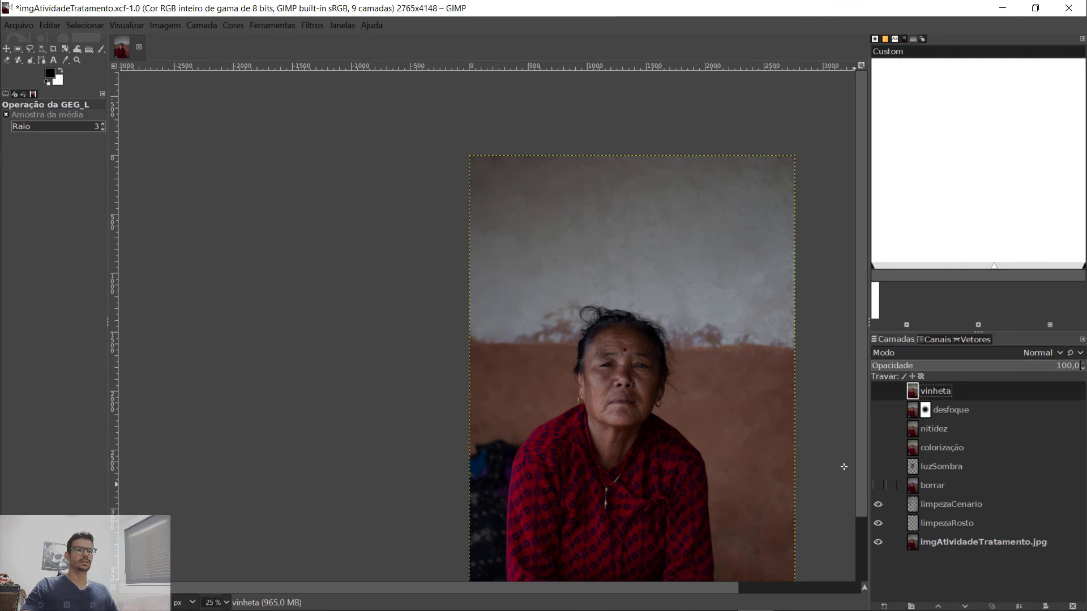
Show the borrar layer again, activate the Borrar tool, and examine the skin smoothing on the face close up.
key("1")
key("plus")
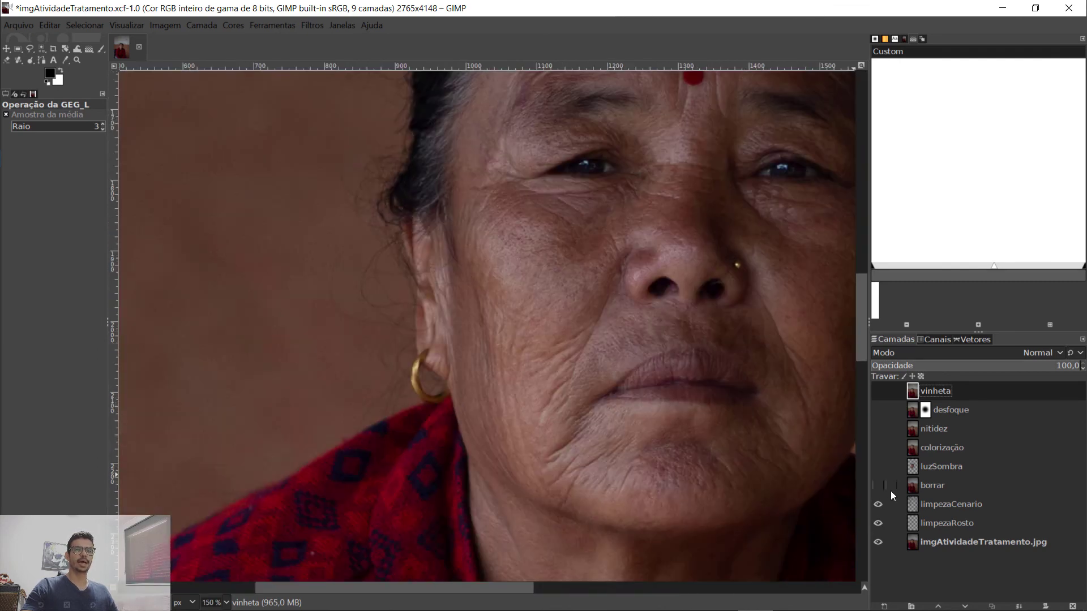
right_click(30, 60)
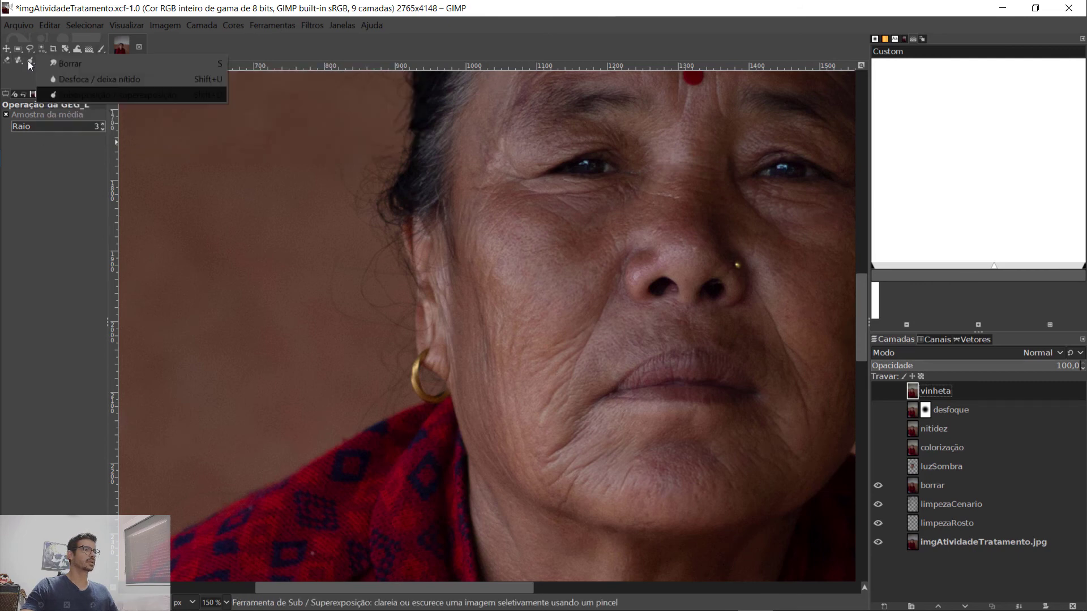
left_click(79, 67)
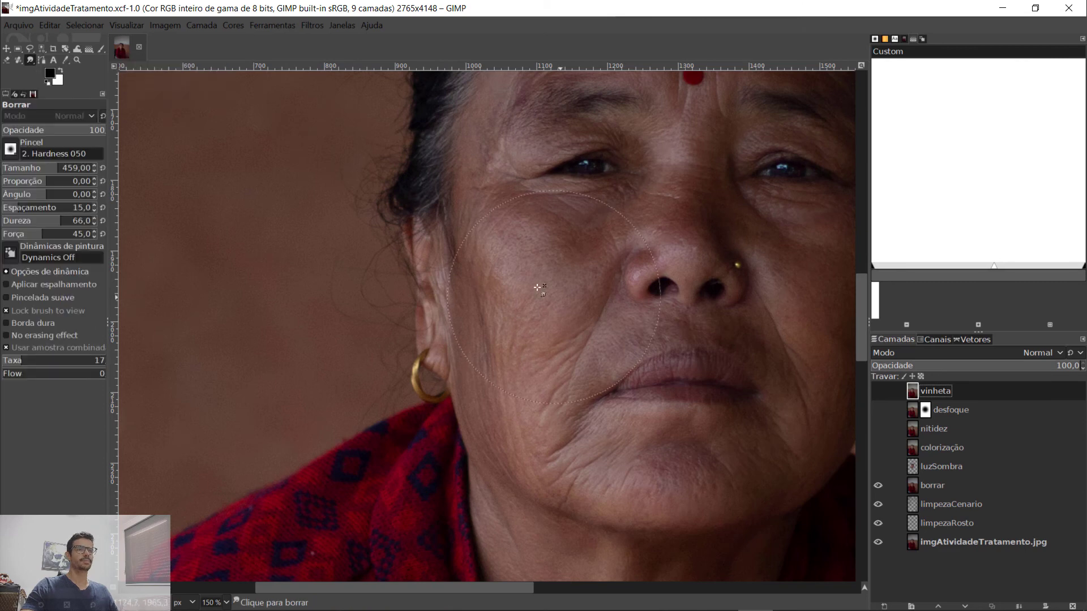
left_click(877, 485)
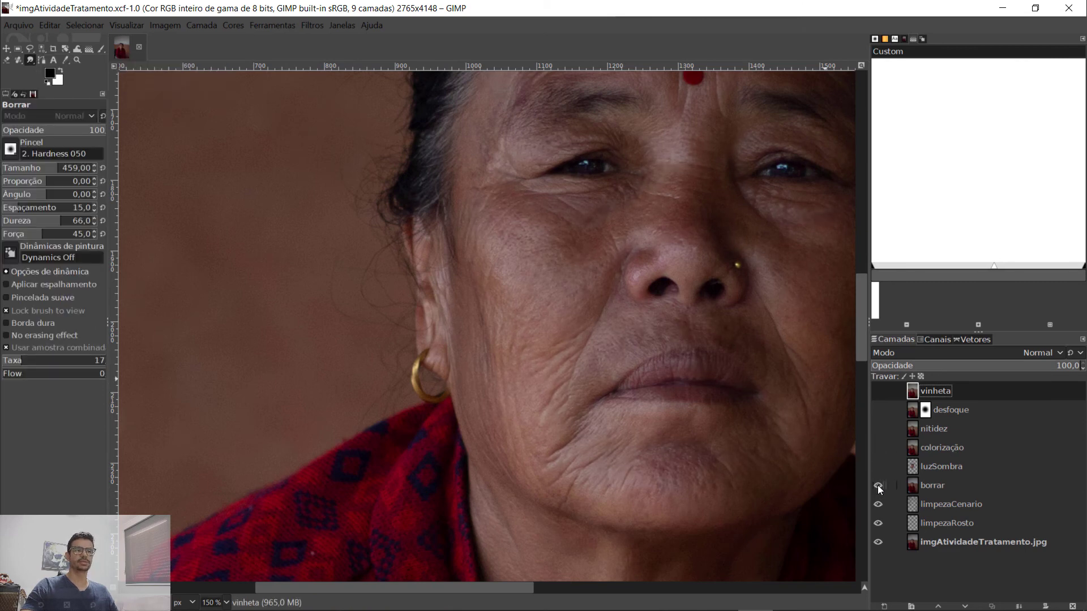
scroll(781, 452, "down", 1)
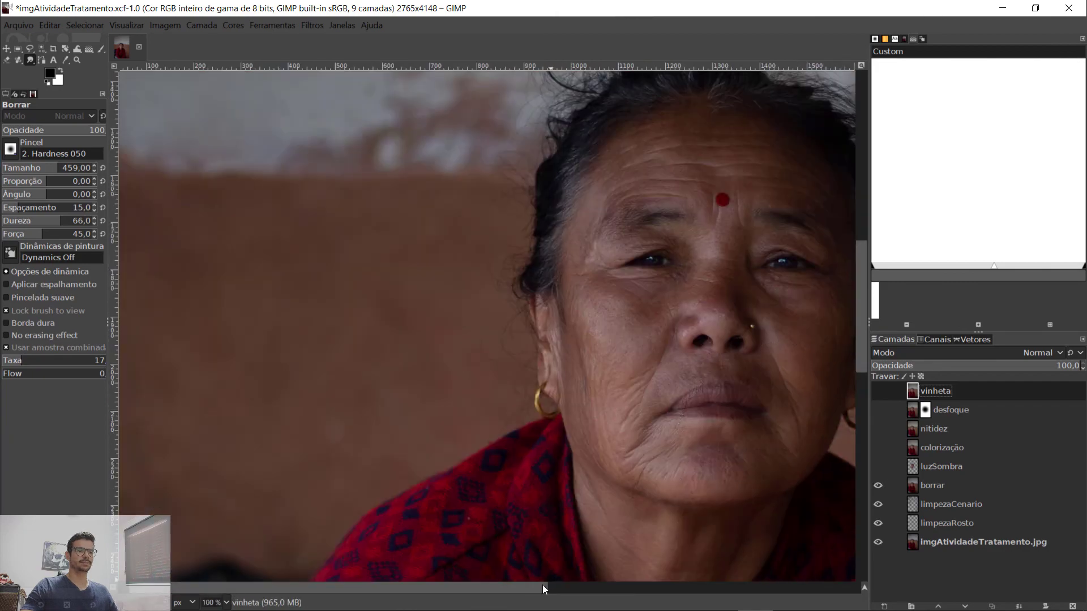
left_click_drag(542, 589, 684, 590)
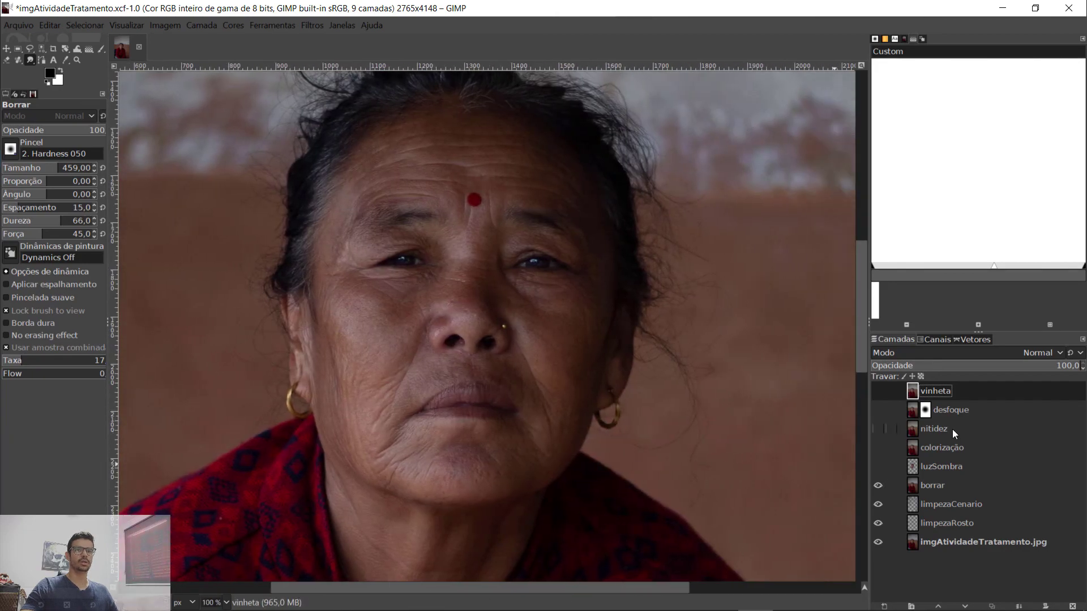
Show the luzSombra layer again and review its light and shadow effect on the face and the whole portrait.
left_click(878, 467)
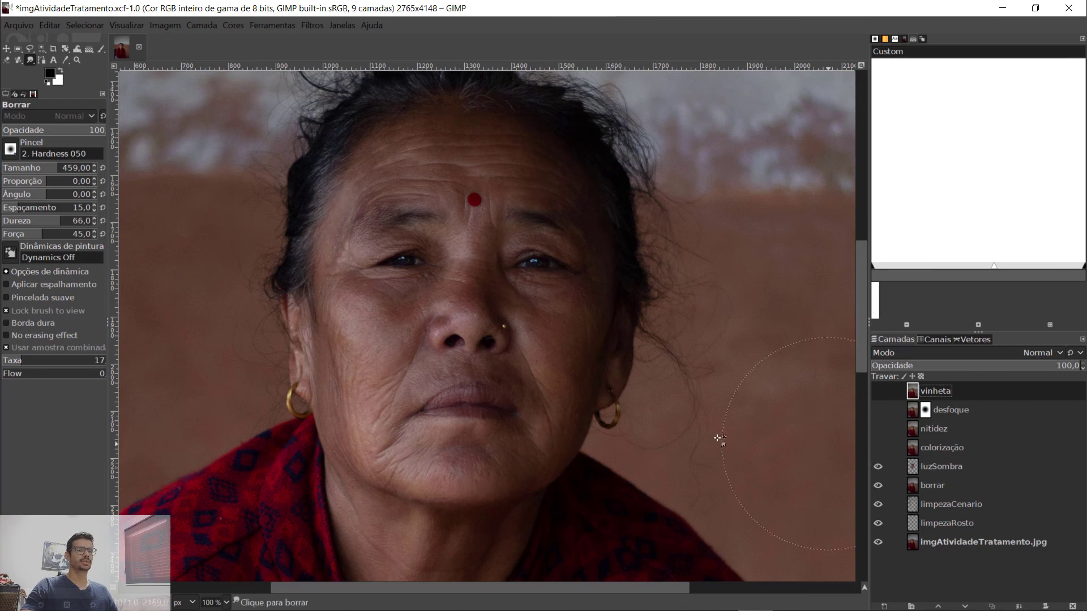
scroll(716, 439, "down", 2)
scroll(771, 417, "down", 2)
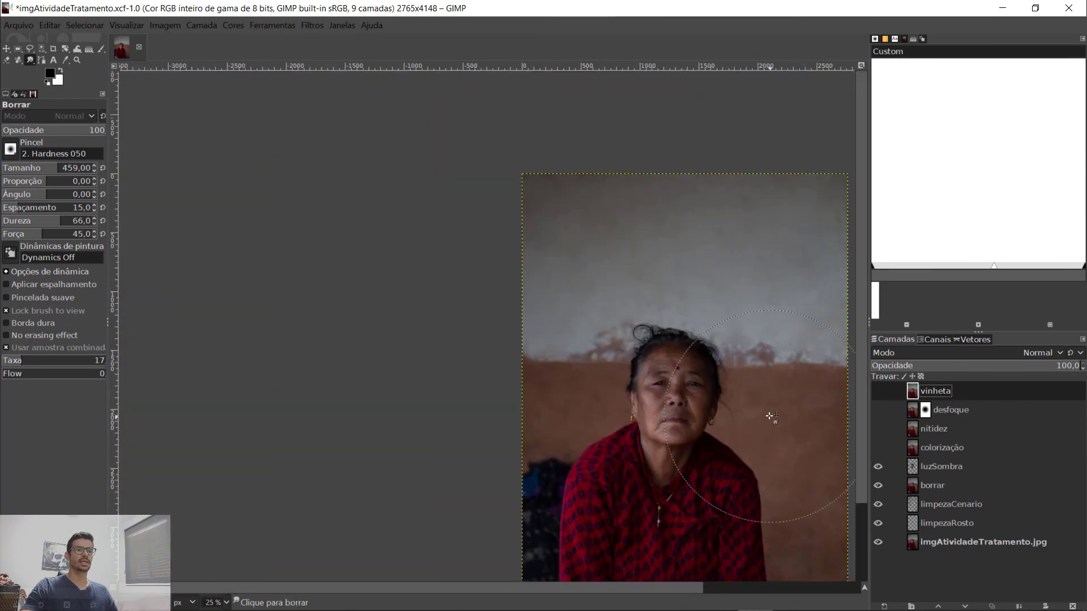
left_click_drag(655, 589, 695, 597)
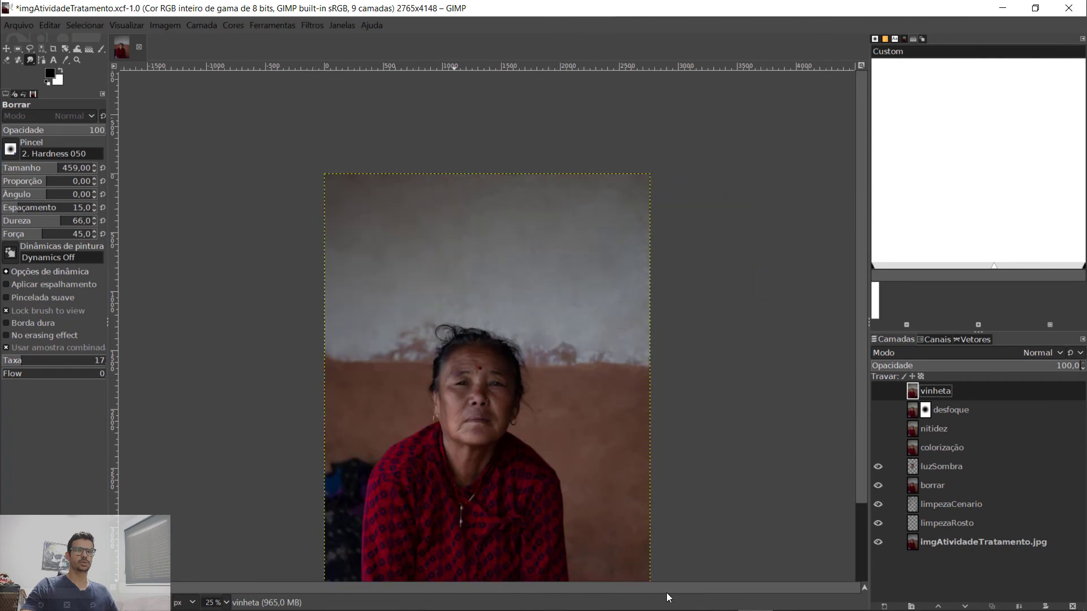
scroll(861, 453, "down", 3)
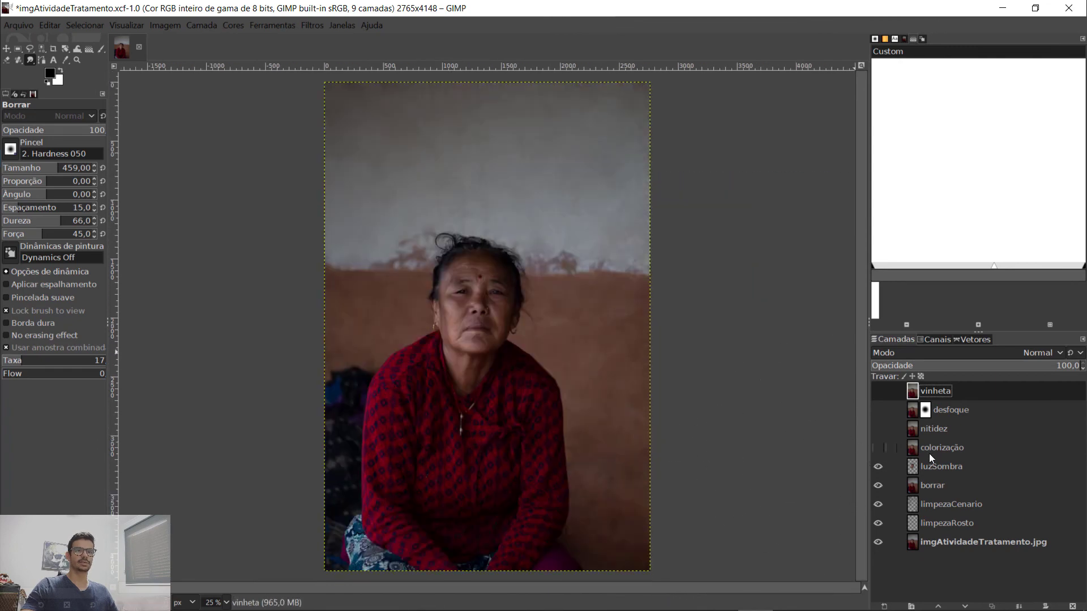
Show the colorização layer again and compare the portrait's colours with it off and on.
left_click(877, 447)
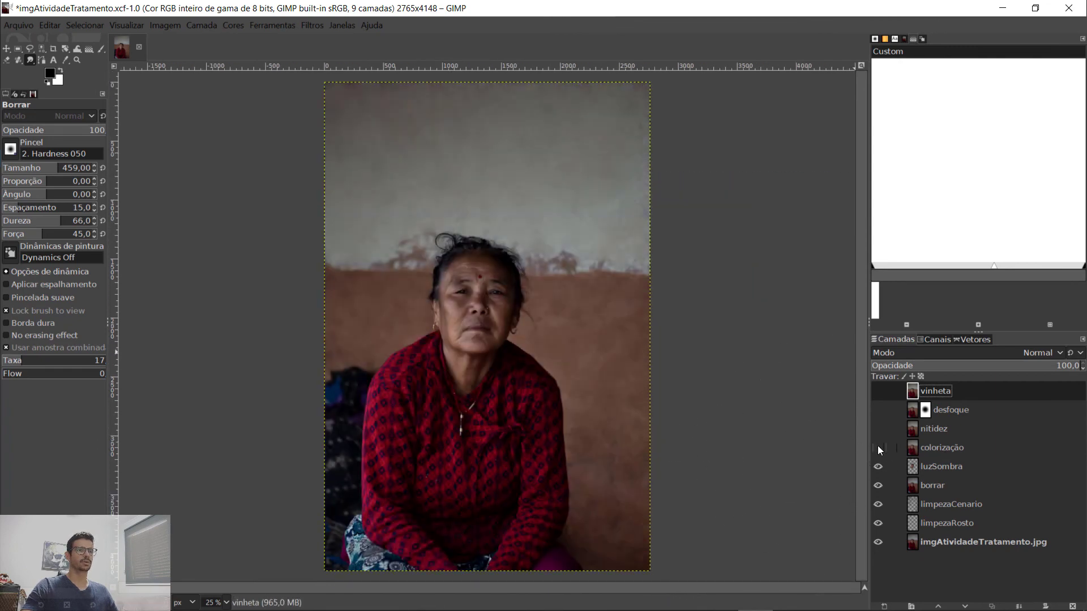
left_click(877, 447)
left_click(878, 447)
scroll(491, 363, "up", 4)
scroll(491, 363, "down", 2)
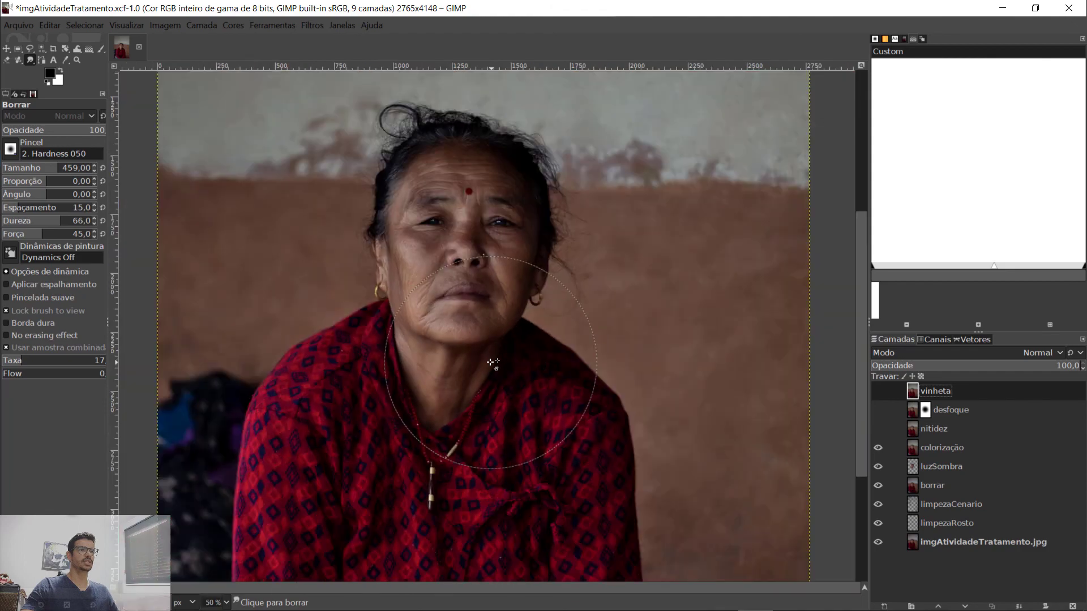
Show the nitidez layer again and compare the sharpness of the facial details with it off and on.
left_click(877, 429)
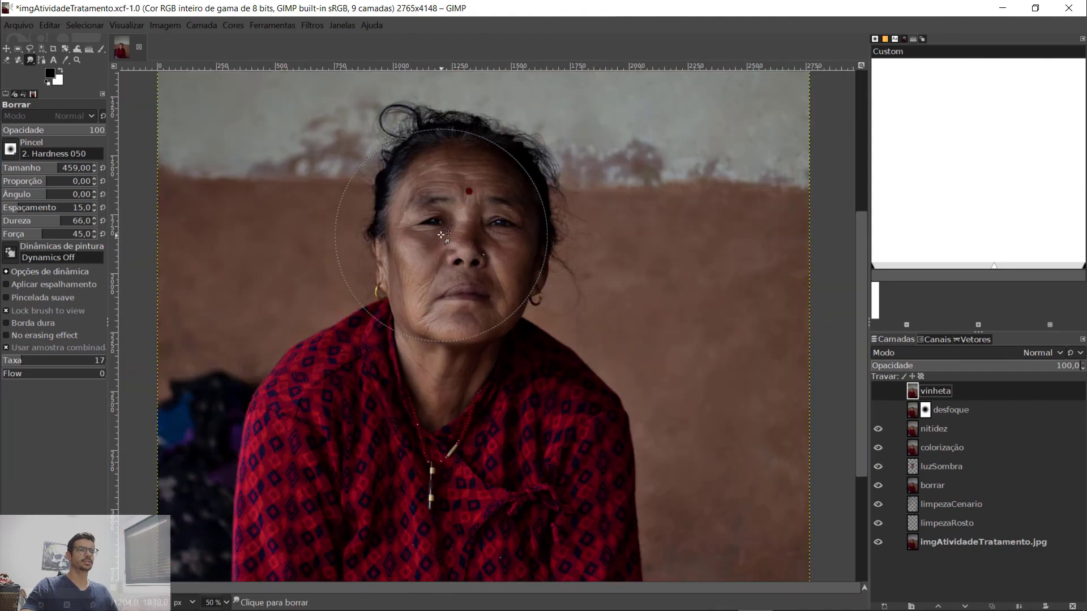
key("2")
left_click(881, 431)
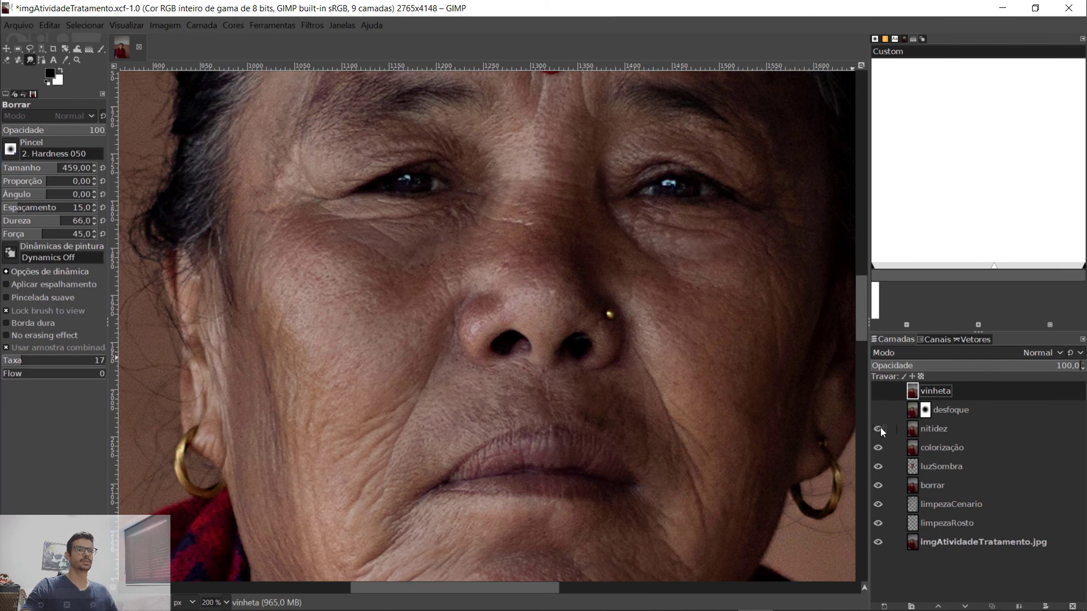
key("shift+2")
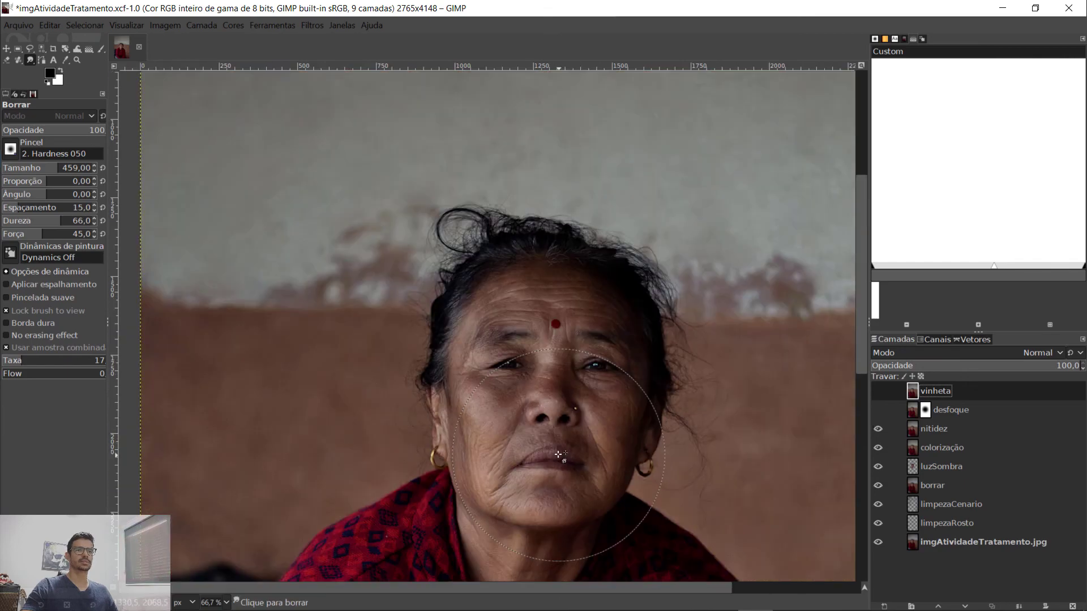
scroll(700, 450, "down", 5)
scroll(701, 451, "down", 1)
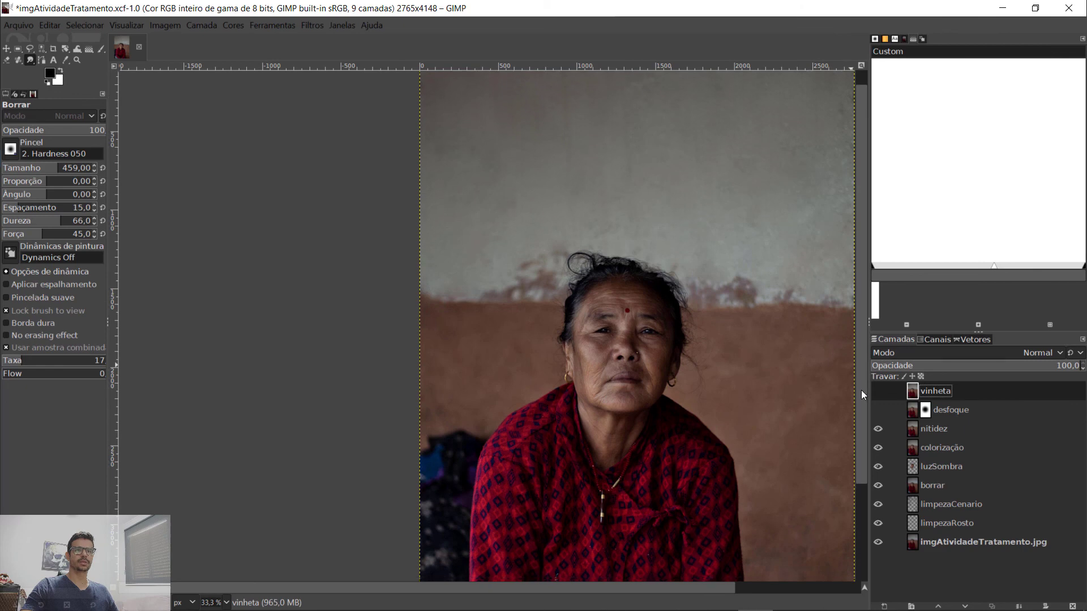
Show the desfoque layer again and review the blur around the face across the whole portrait.
left_click(878, 409)
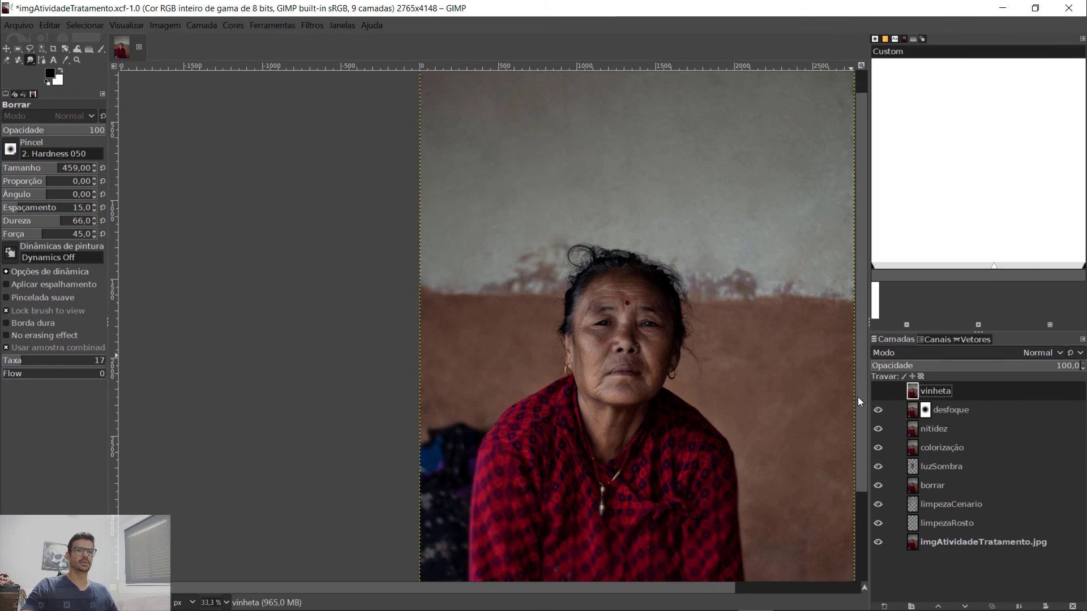
scroll(858, 397, "down", 3)
scroll(759, 389, "up", 2)
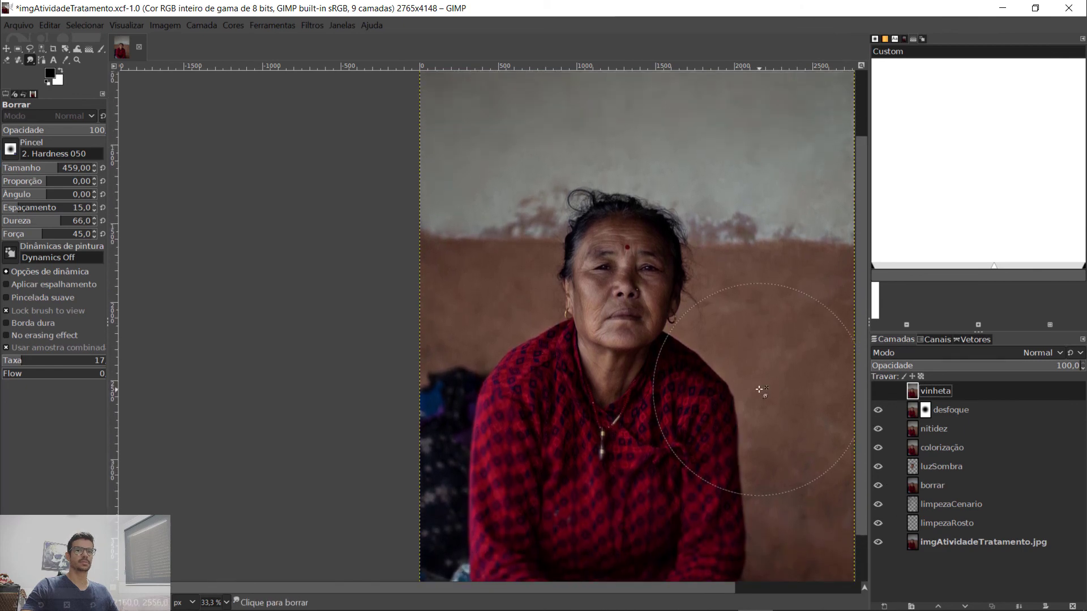
scroll(760, 389, "down", 2)
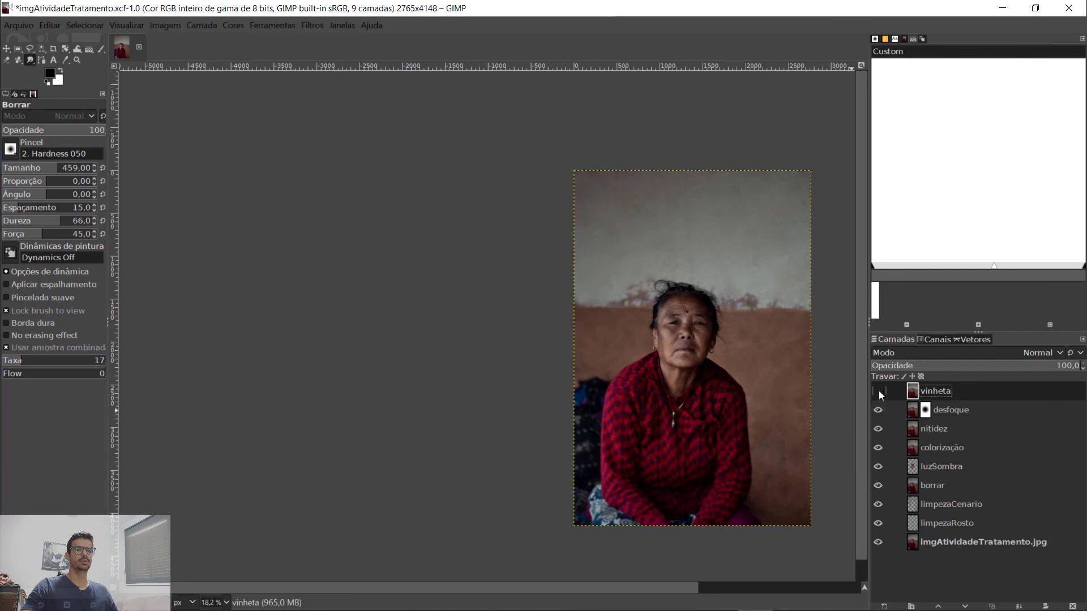
Show the vinheta layer again and reduce its opacity to 72,7.
left_click(879, 390)
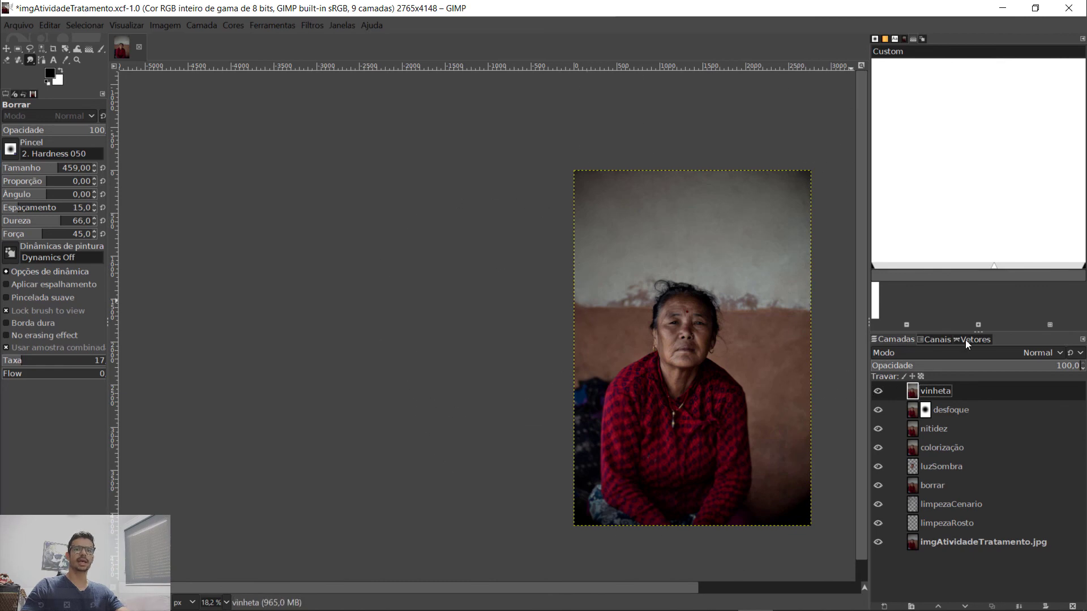
left_click_drag(1054, 369, 1007, 371)
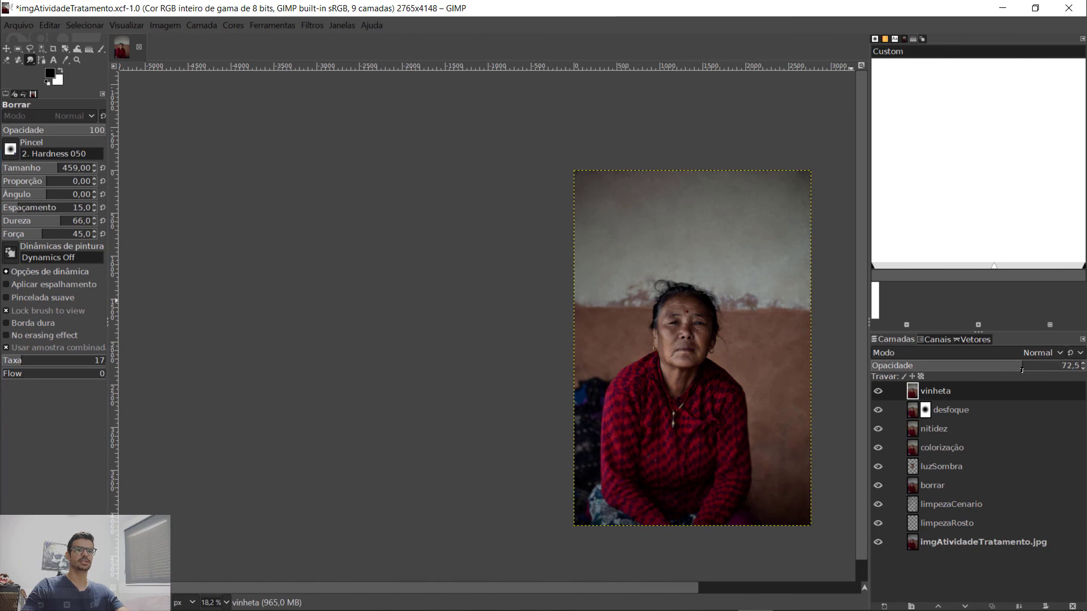
left_click_drag(1022, 370, 1022, 371)
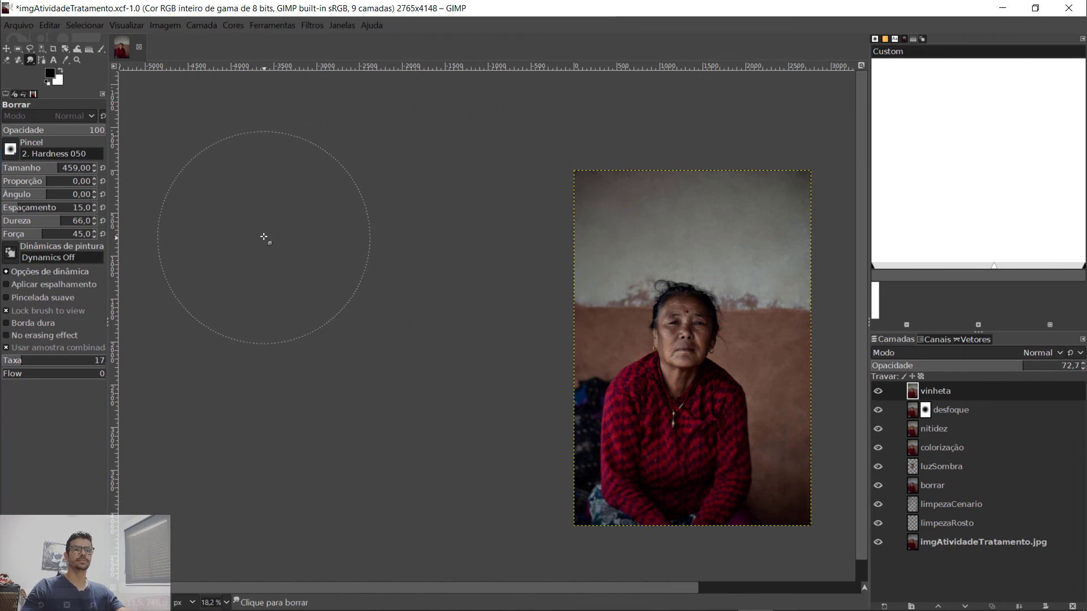
scroll(518, 586, "right", 5)
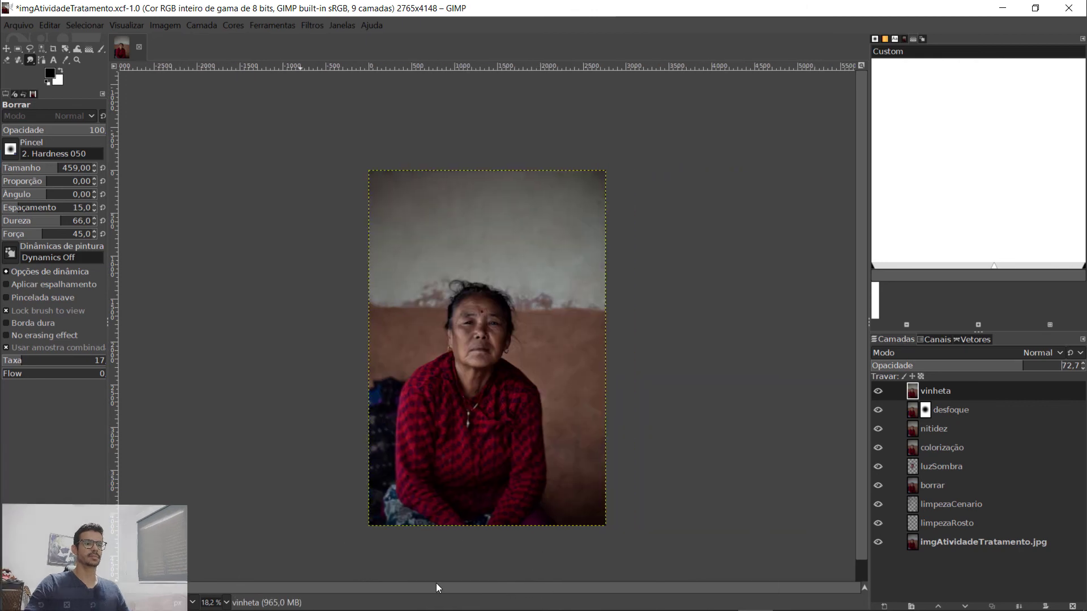